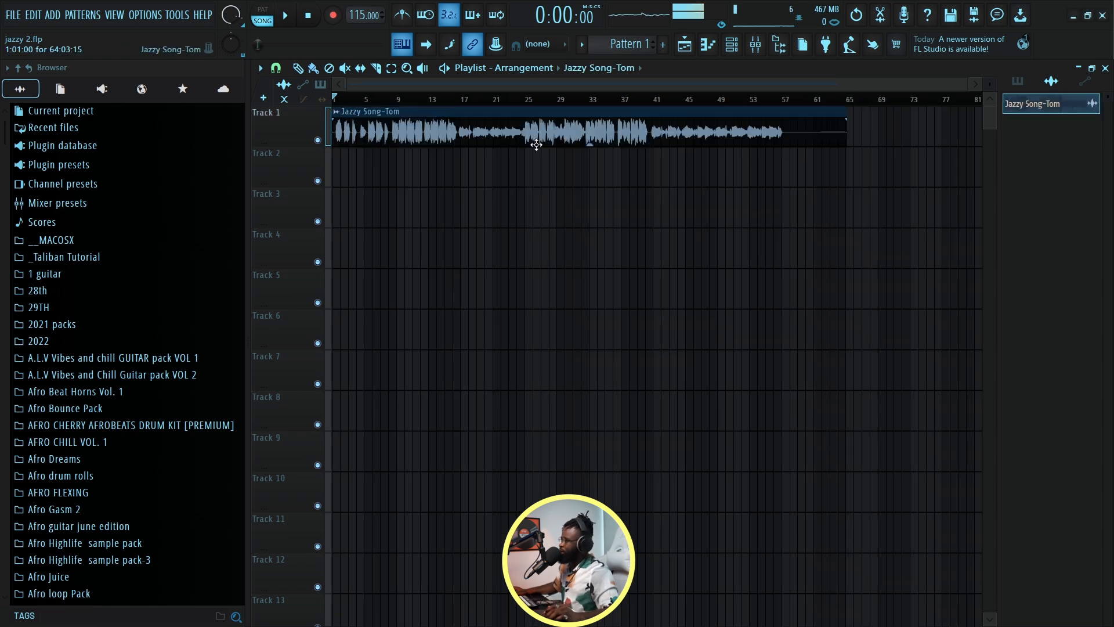
Step: Lower the Track 1 audio clip's volume to -6.3 dB and cut its low end with EQ band 1 at about 150 Hz
drag(590, 144, 590, 156)
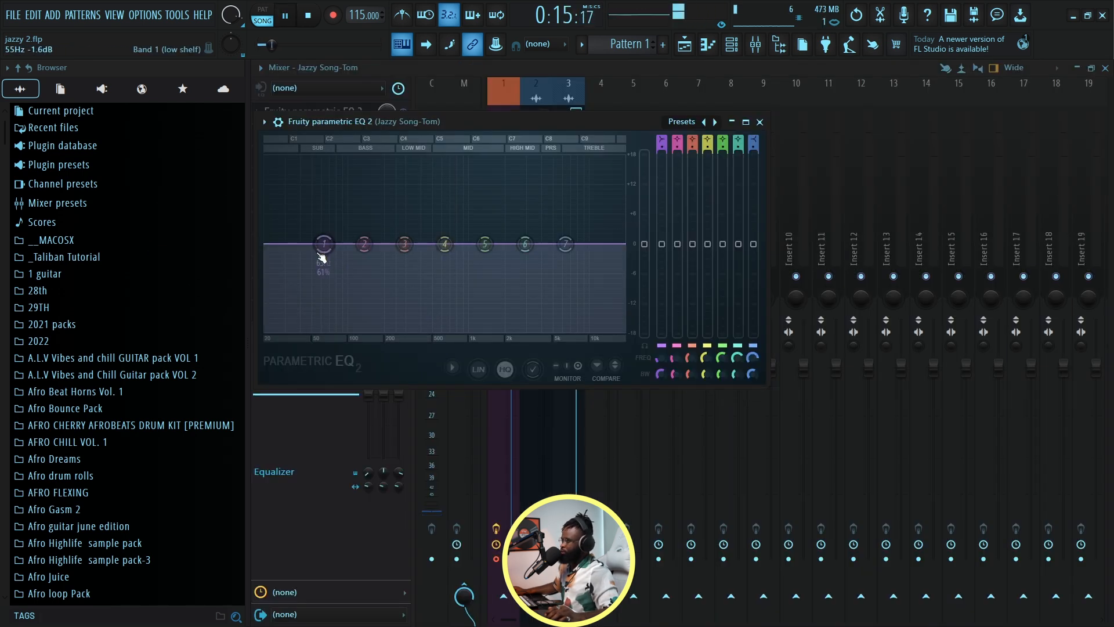
drag(318, 246, 369, 330)
right_click(369, 330)
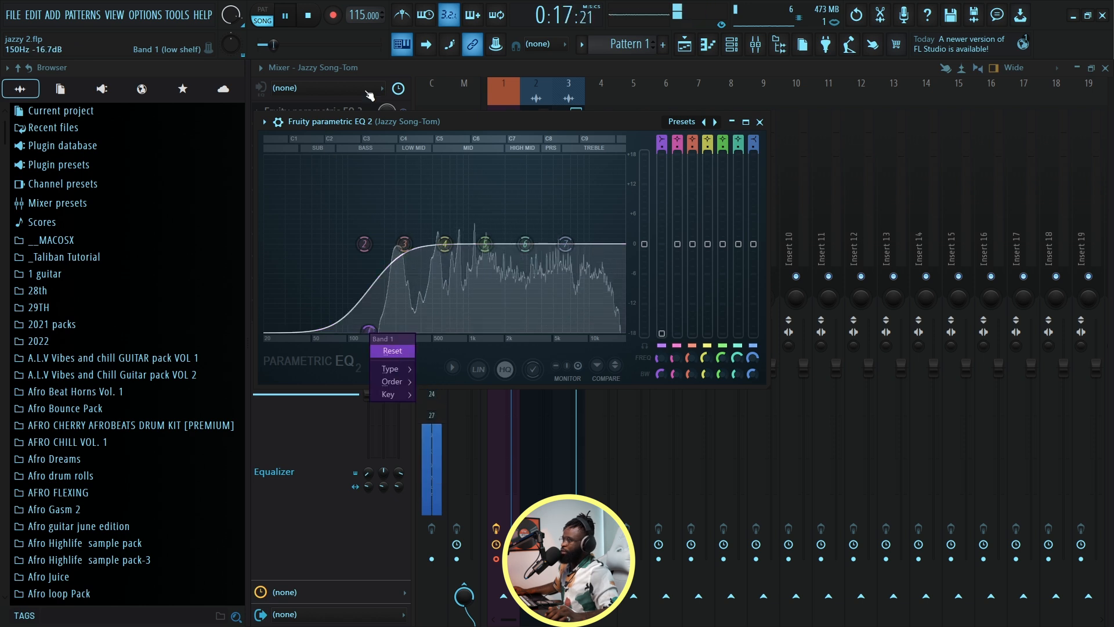
click(374, 68)
key(space)
Step: Add the Poor Plate reverb in effect slot 2 of the Track 1 clip's mixer channel, with Wet at about -17.5 dB
click(295, 133)
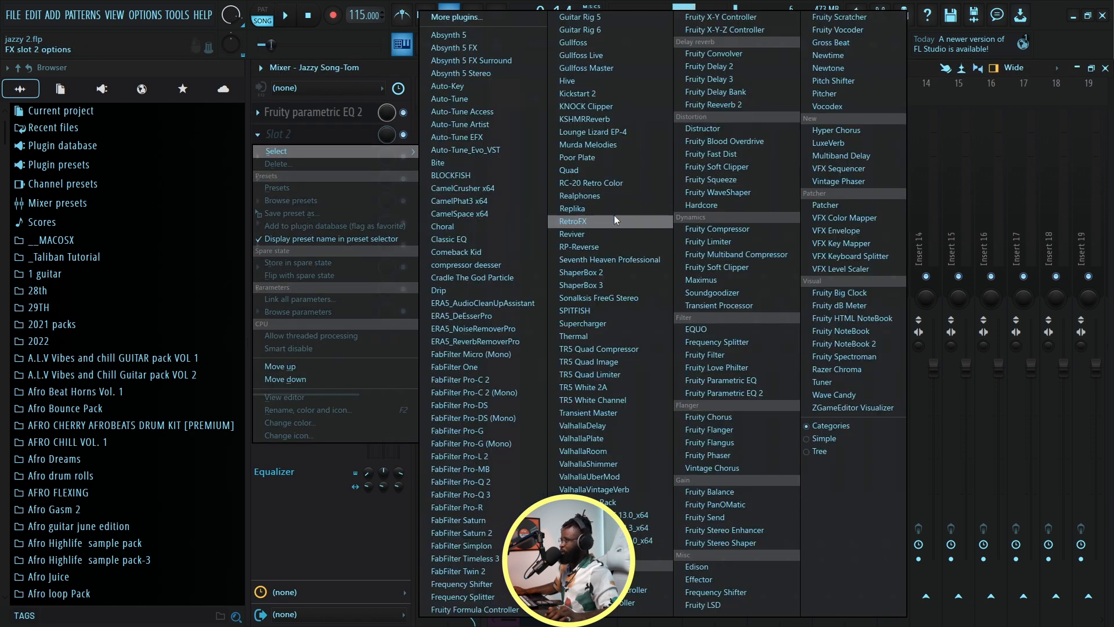
click(574, 157)
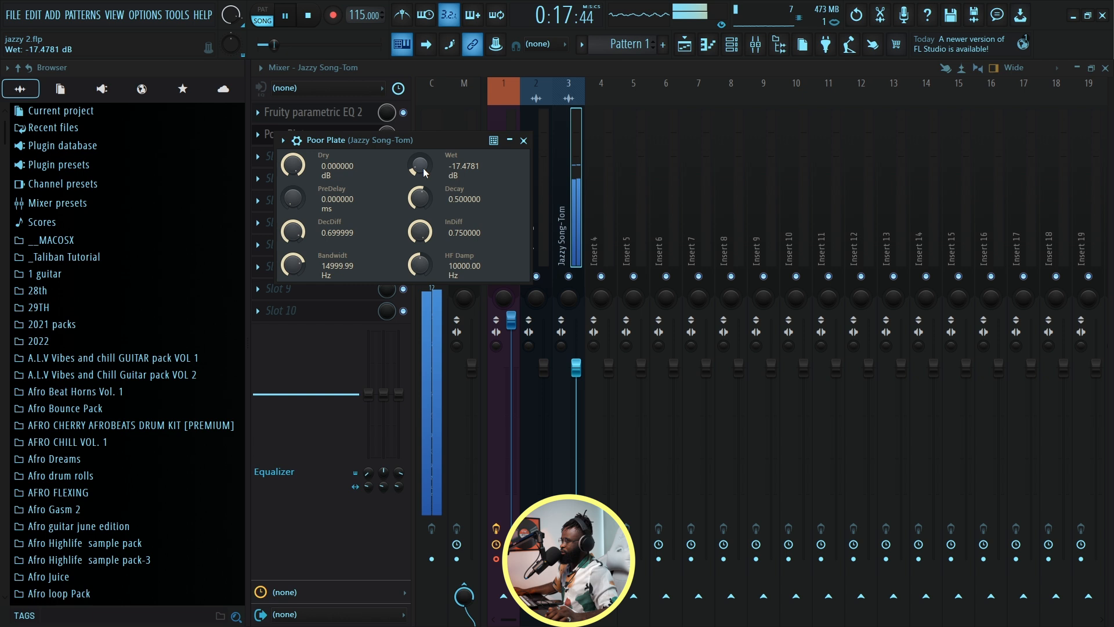
click(468, 75)
key(space)
Step: Add Fruity Delay 2 in effect slot 3, with input volume about 25%, and adjust its feedback cut
click(301, 156)
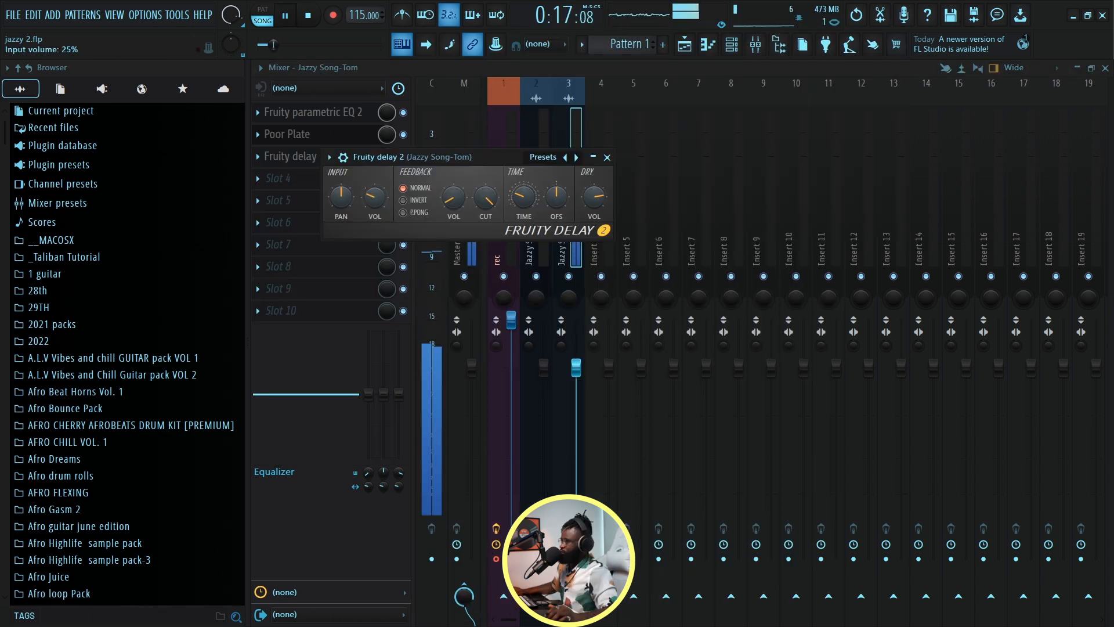
drag(372, 200, 371, 201)
drag(485, 200, 485, 180)
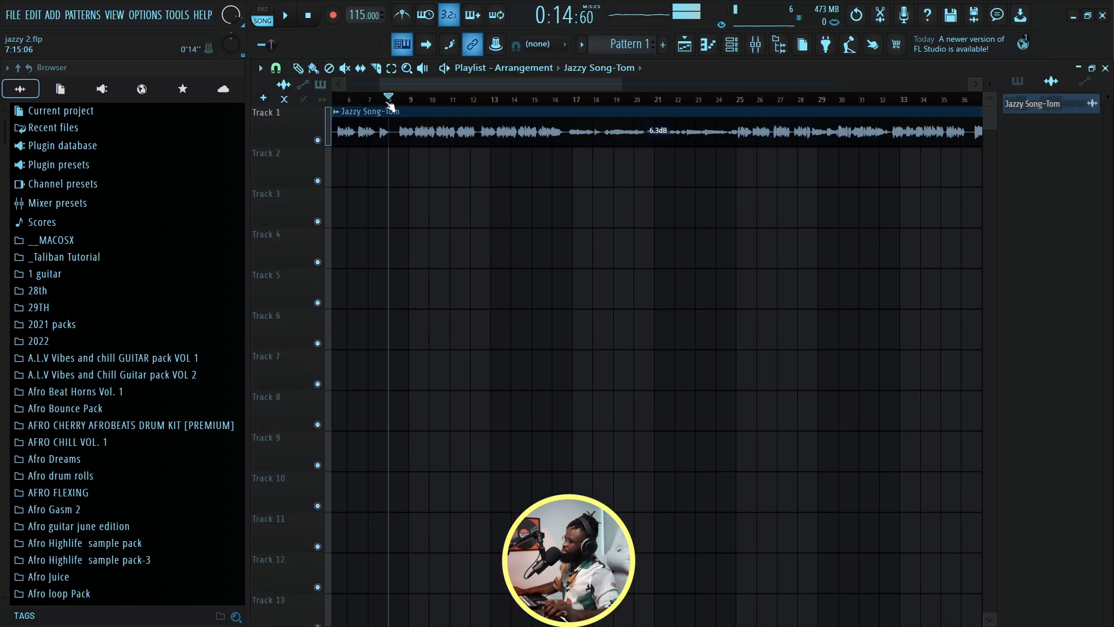
key(space)
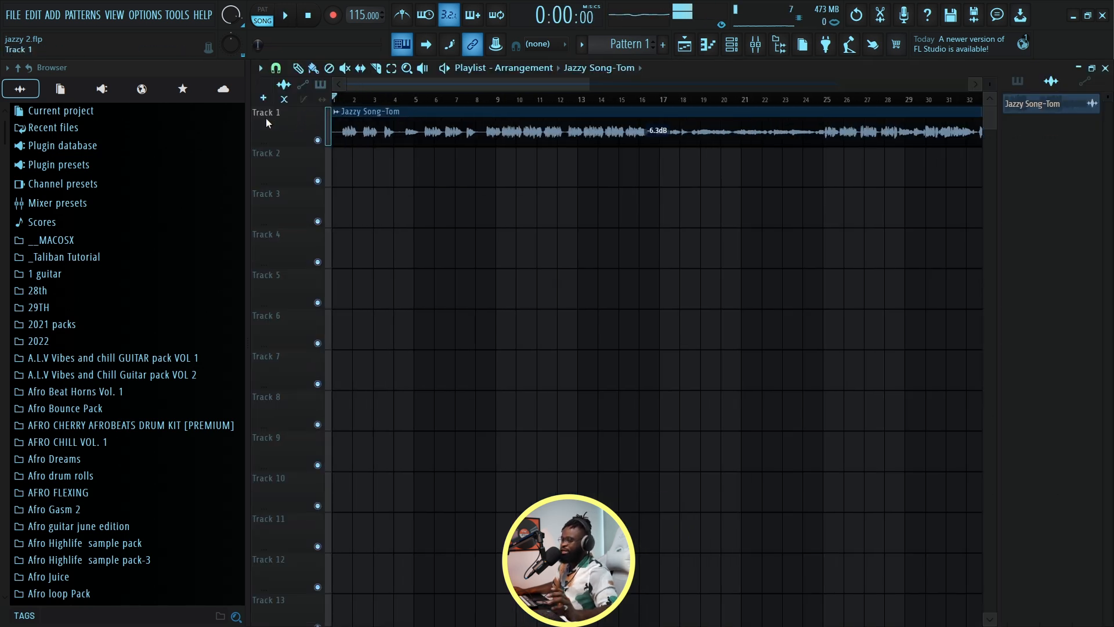
Step: Load the Morning Sun song in Kontakt 7's Electric Sunburst Deluxe and select its Morning Sun D Mtd pattern
click(732, 46)
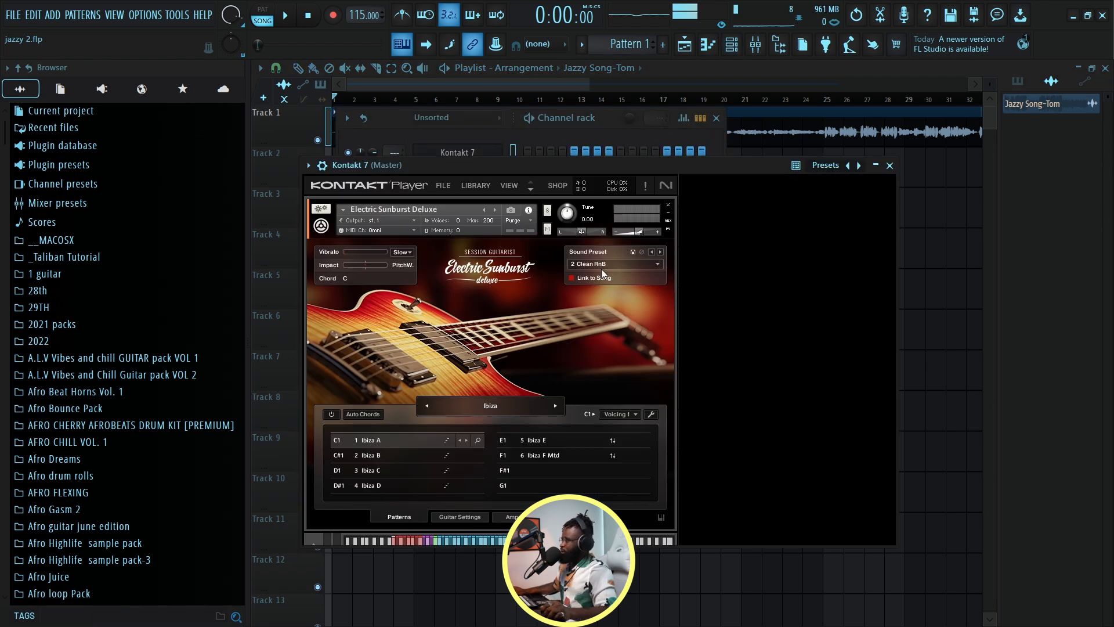
click(514, 408)
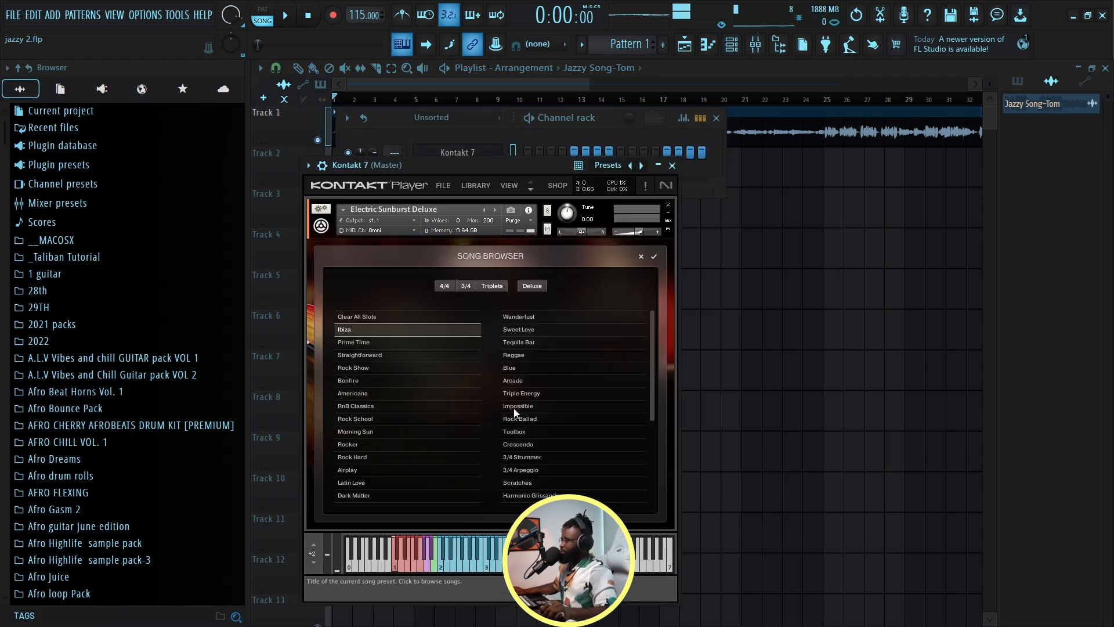
click(389, 431)
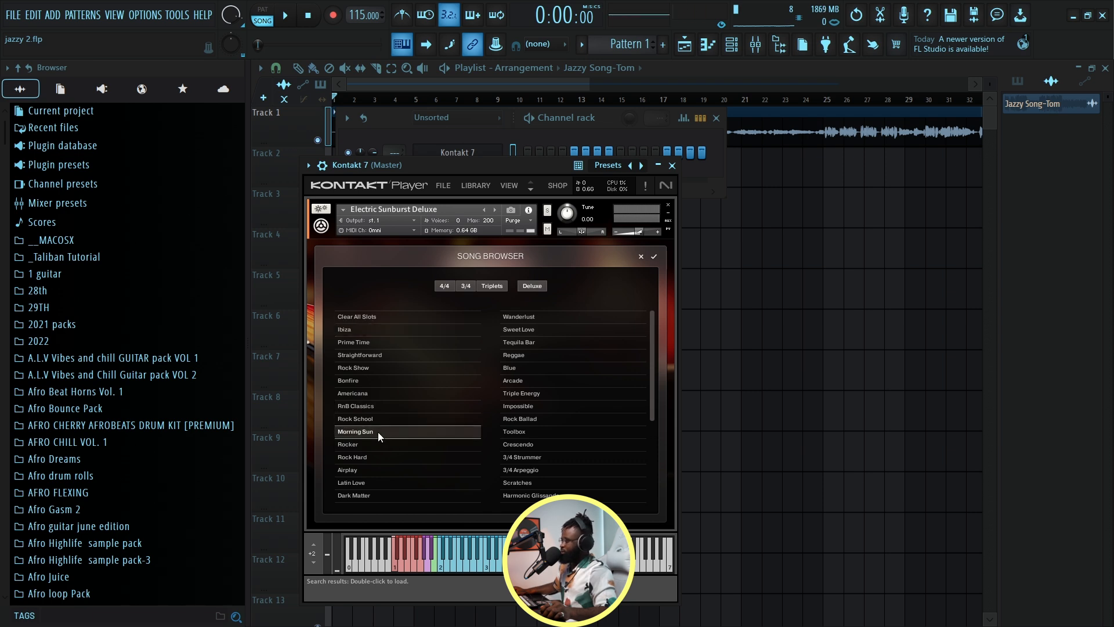
click(653, 254)
click(429, 488)
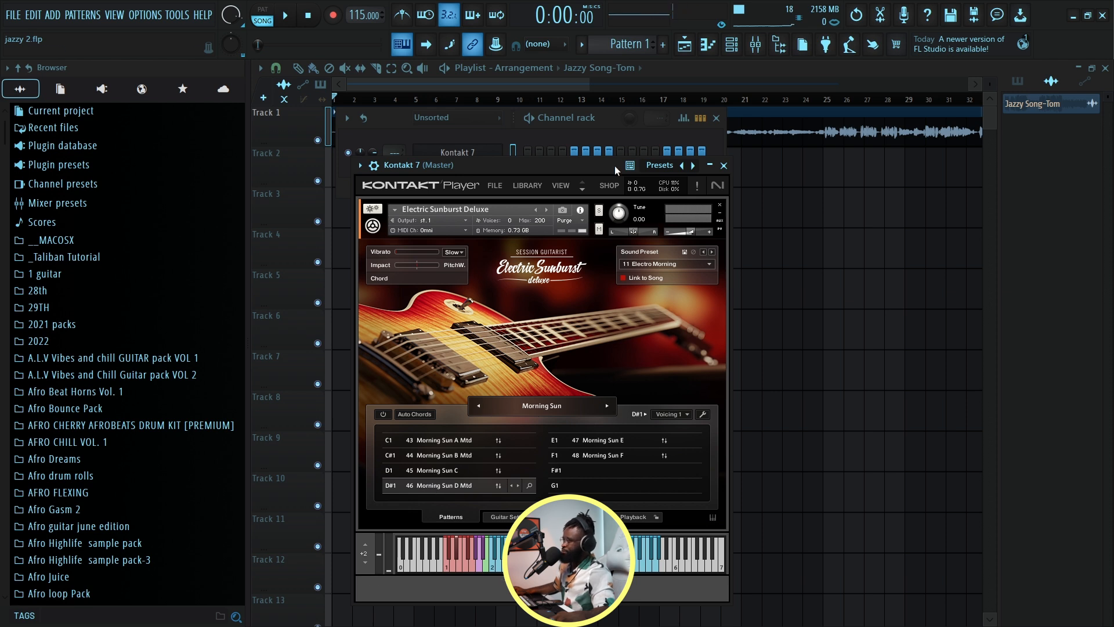
Step: Rename Pattern 1 as Chords with an olive colour and place it at the start of Track 2
click(587, 48)
click(669, 64)
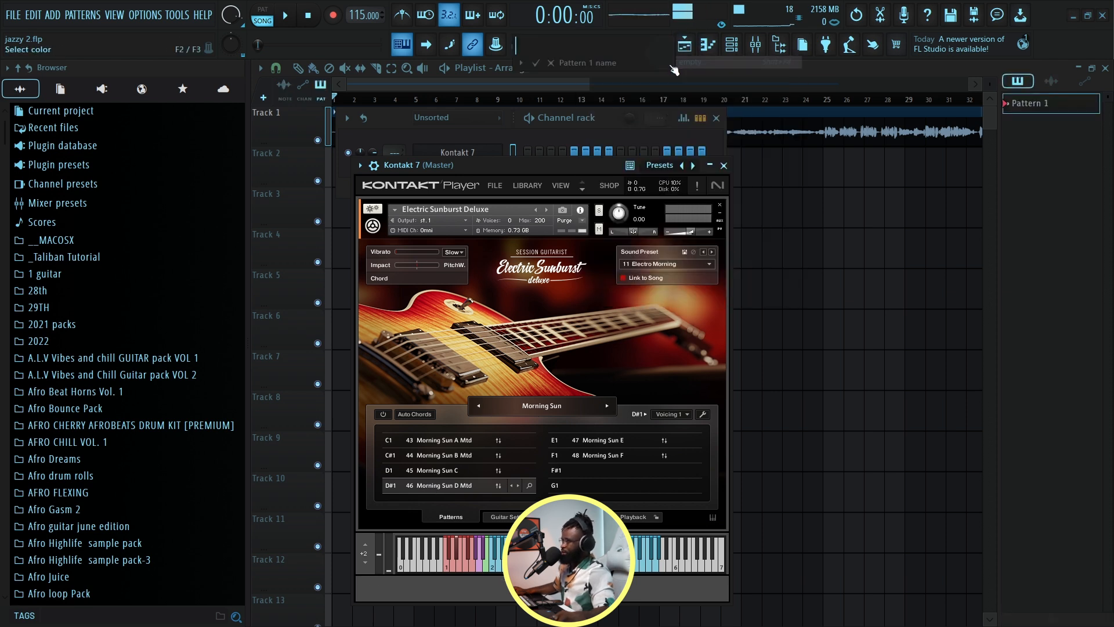
text(Chords)
key(Return)
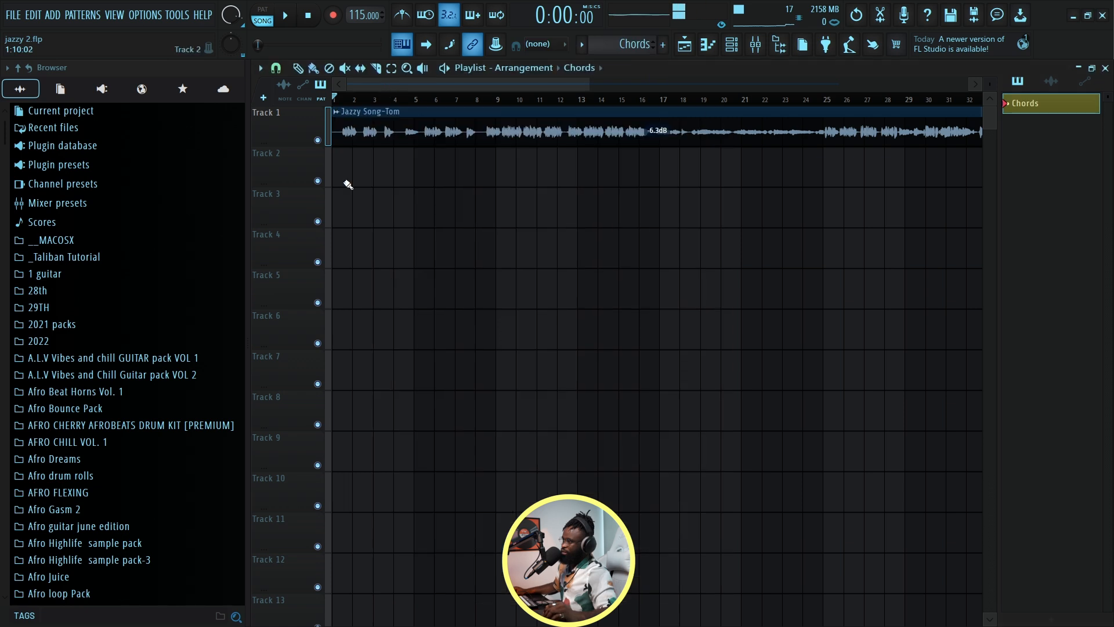
scroll(354, 99, up, 4)
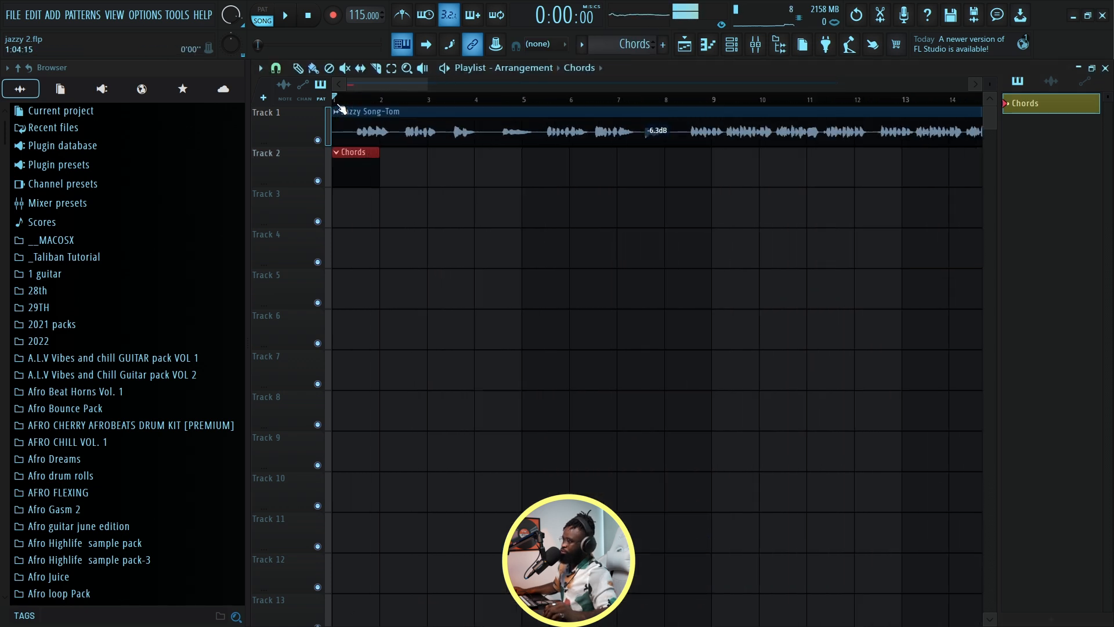
Step: Open the Chords pattern's Kontakt 7 notes in the piano roll and play back the four-bar chord progression
click(741, 50)
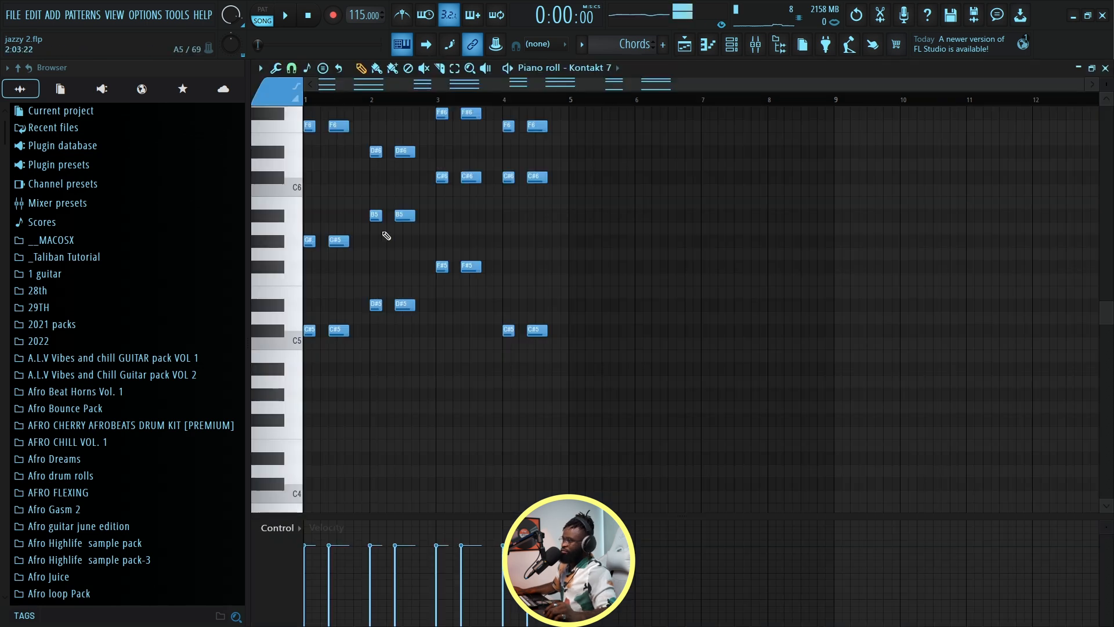
scroll(385, 235, up, 3)
scroll(382, 294, down, 1)
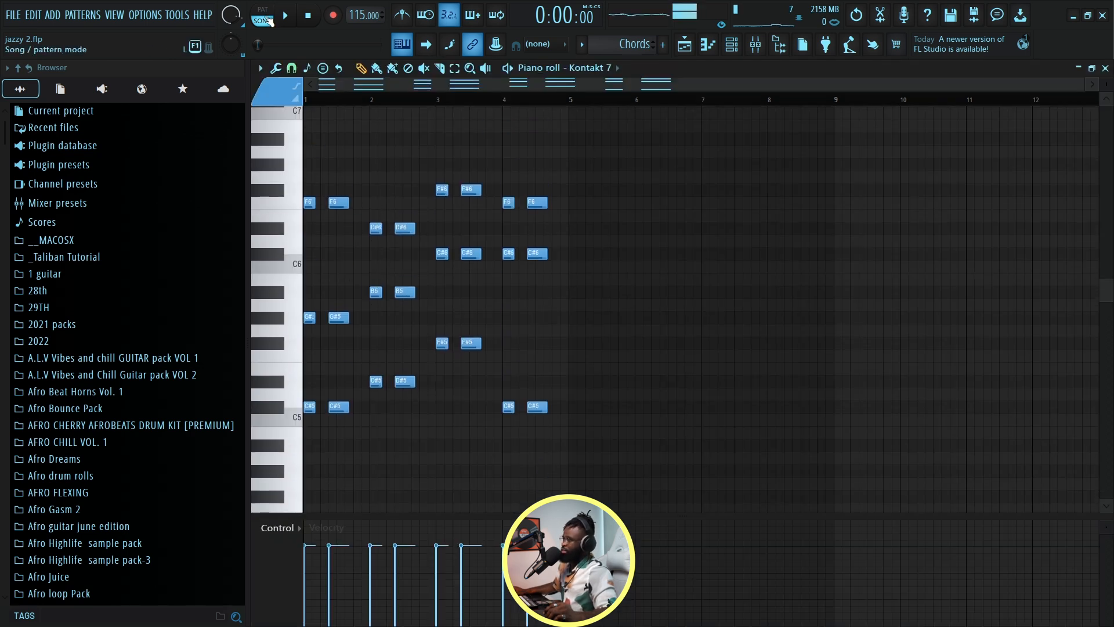
key(space)
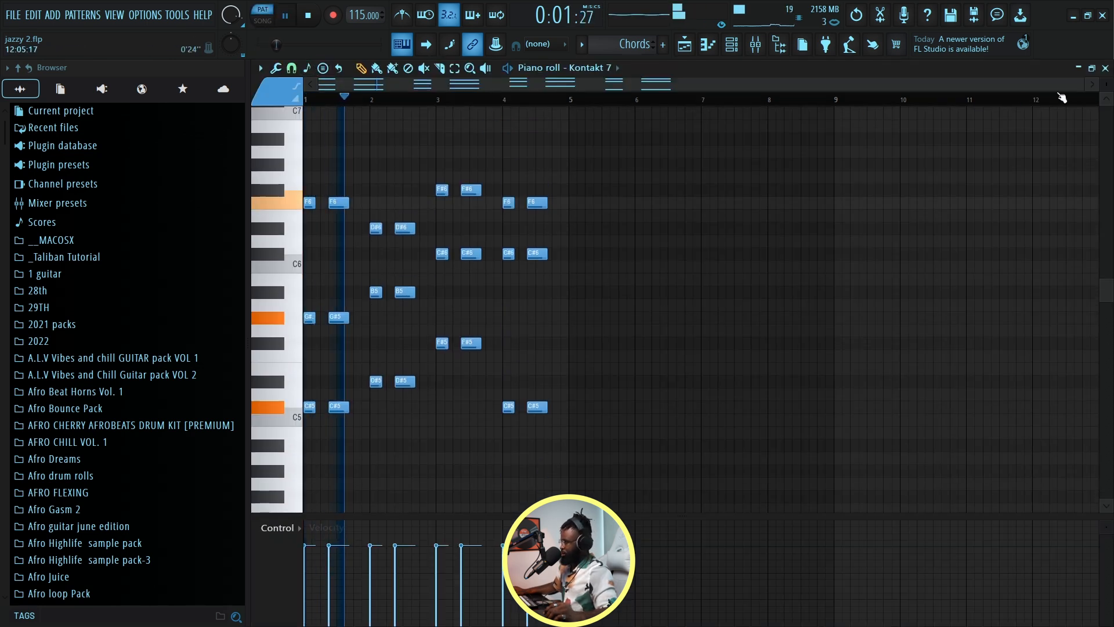
drag(1089, 89, 796, 117)
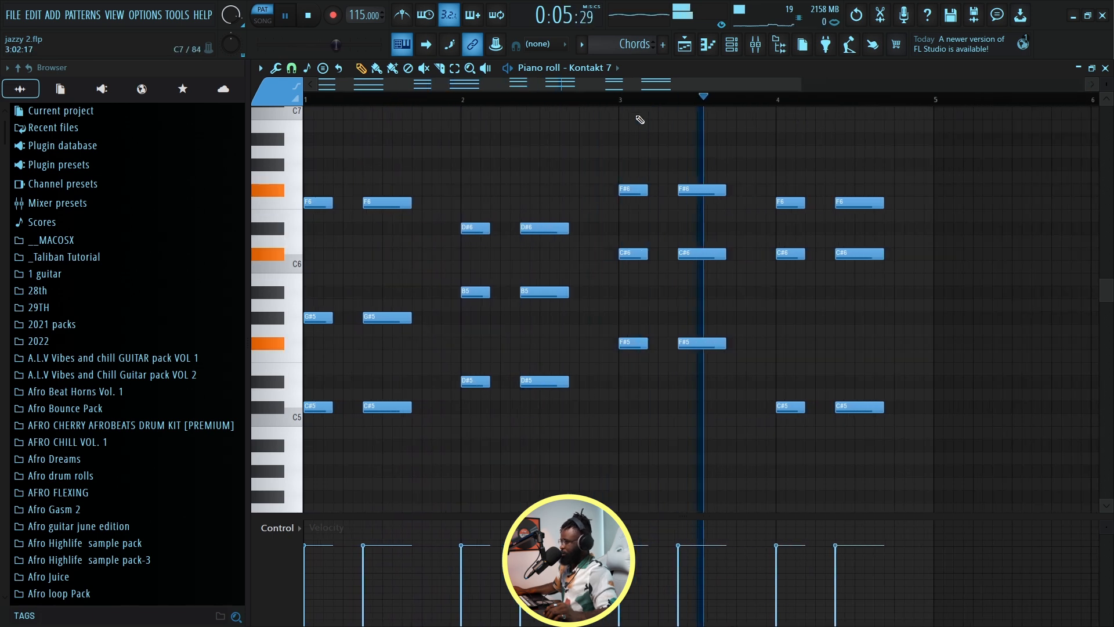
scroll(638, 107, down, 3)
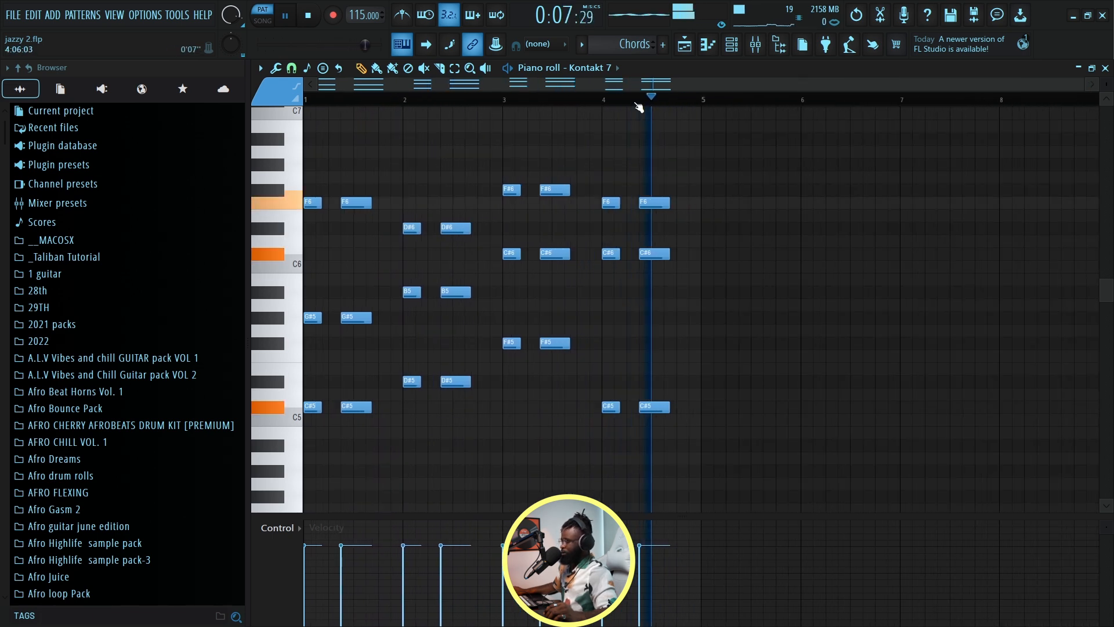
key(space)
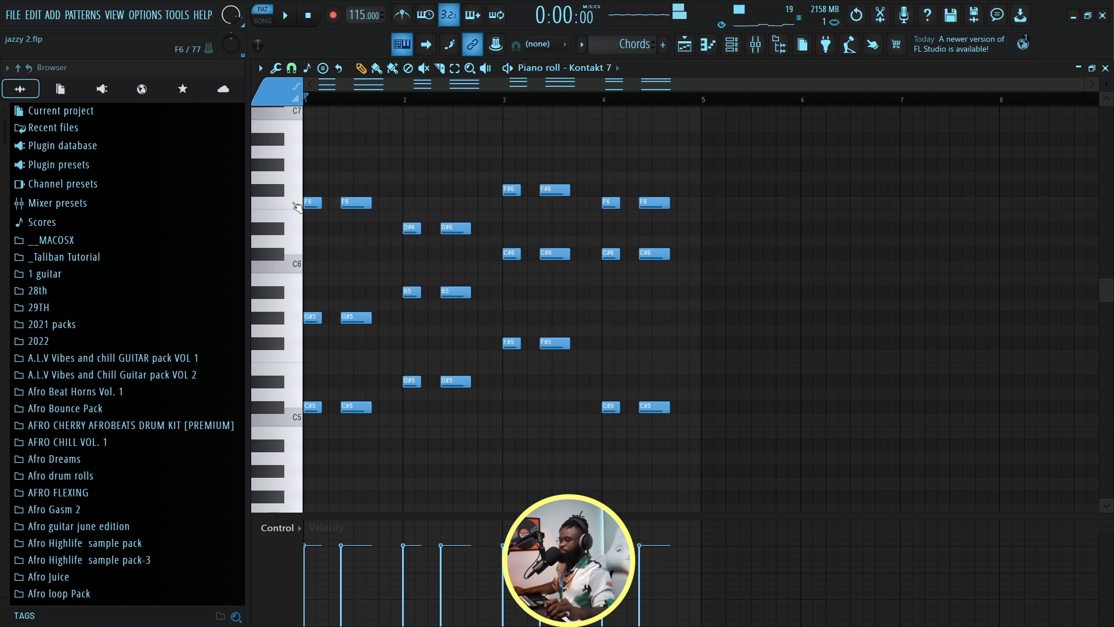
key(space)
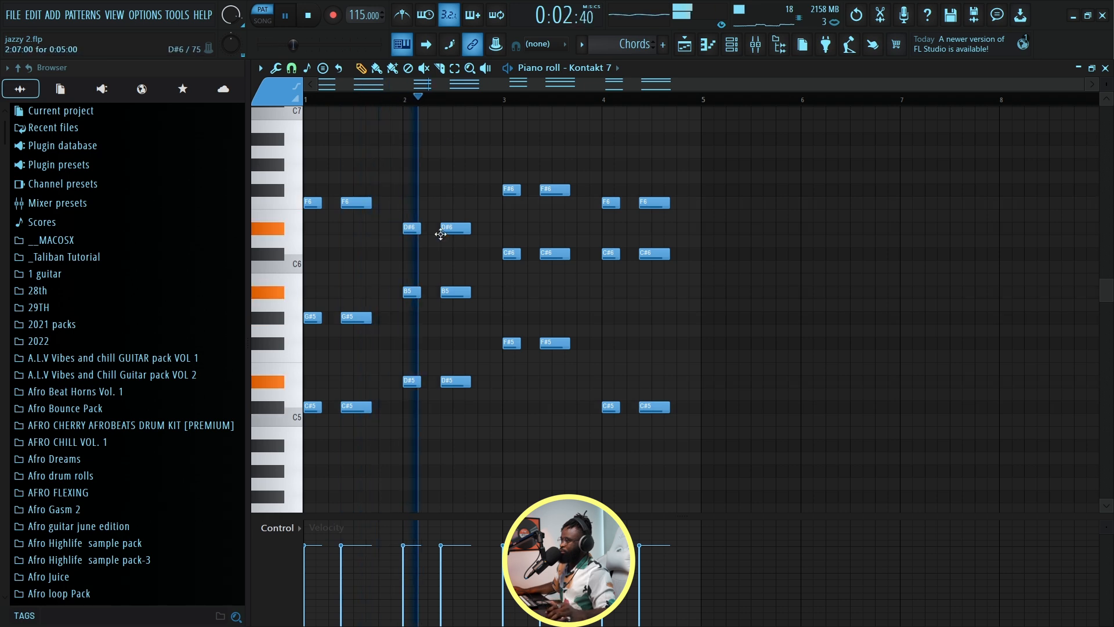
key(space)
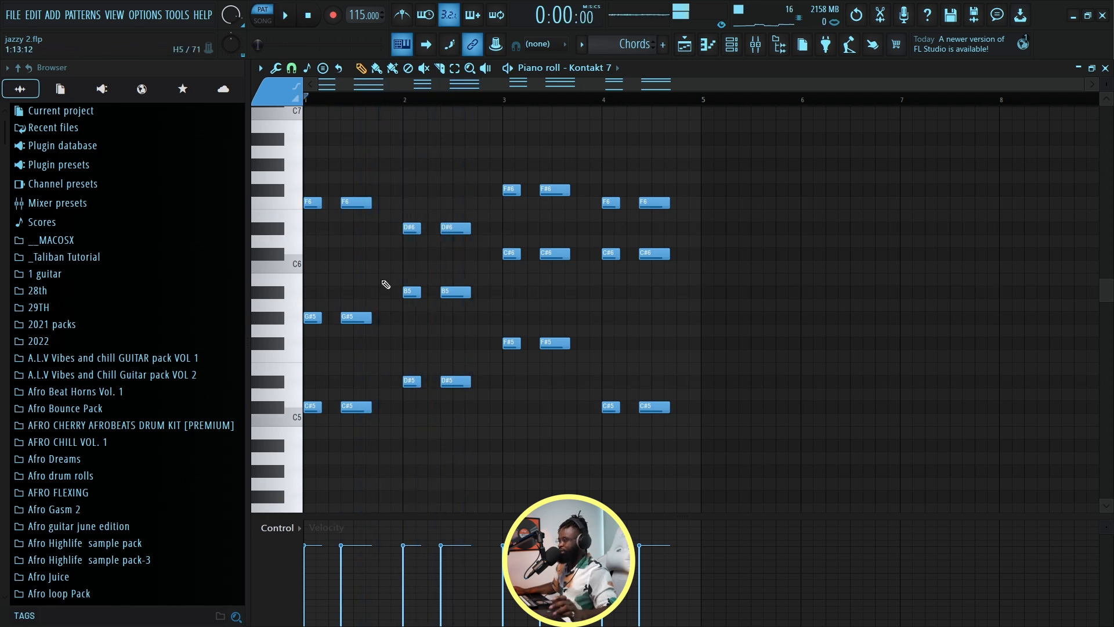
key(space)
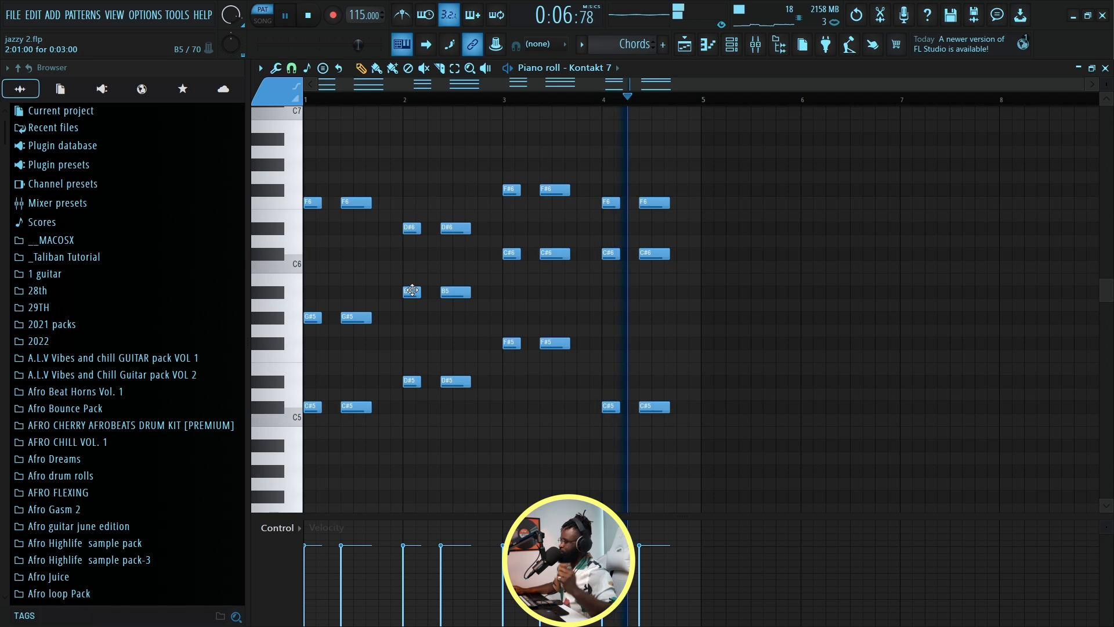
Step: Duplicate the four-bar Chords clip to bar 5 on Track 2 and listen to it with the Track 1 audio in song mode
click(686, 47)
key(space)
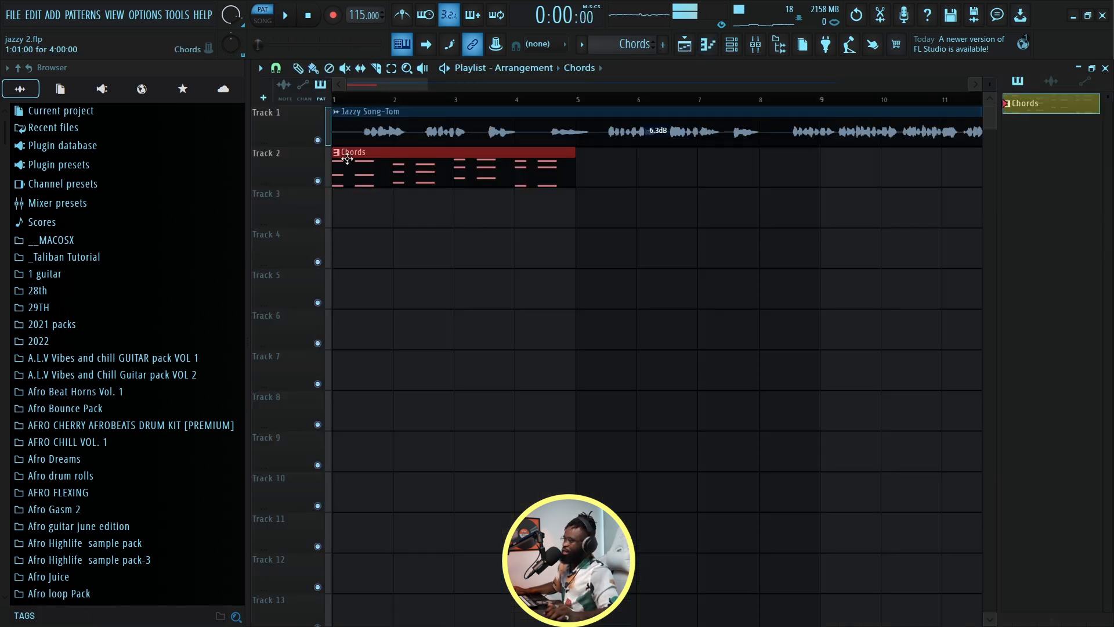
key(space)
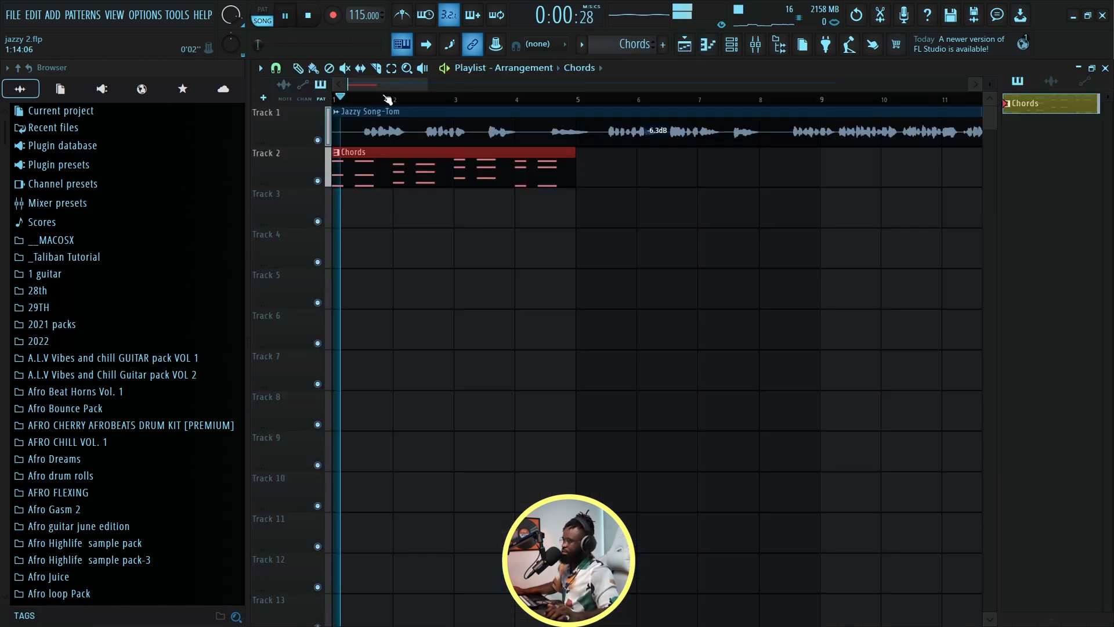
scroll(385, 99, down, 4)
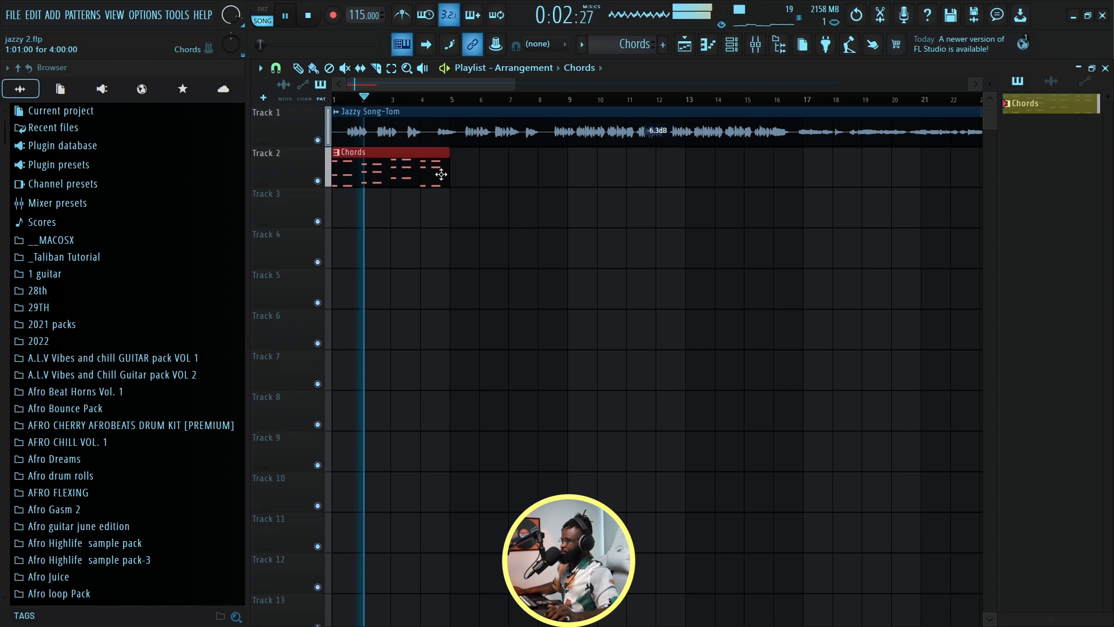
key(ctrl+b)
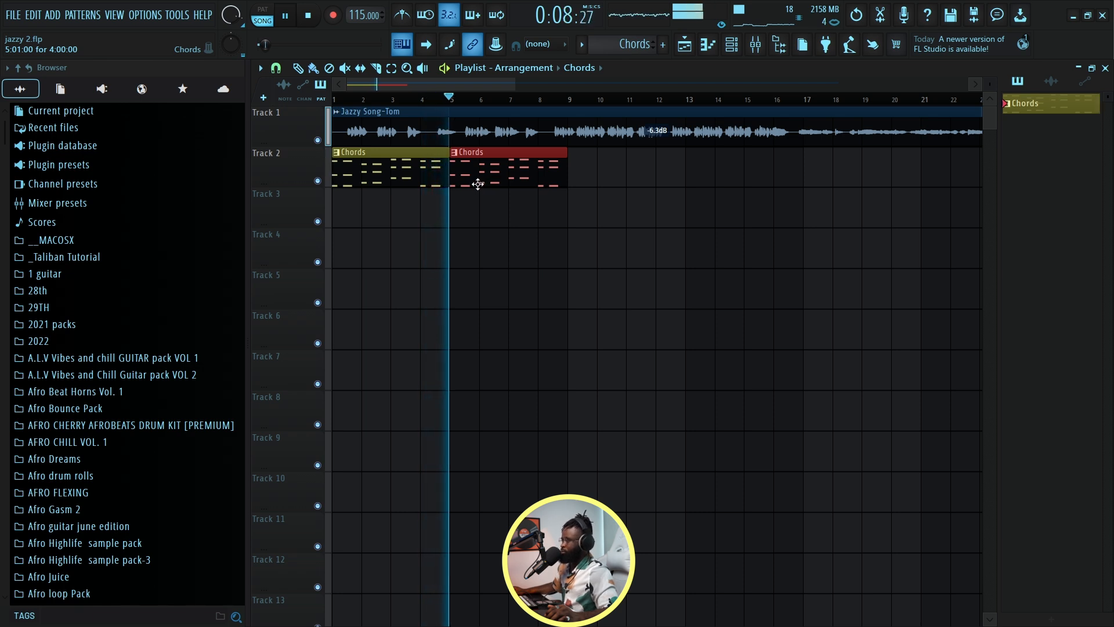
scroll(513, 109, down, 1)
scroll(513, 109, down, 3)
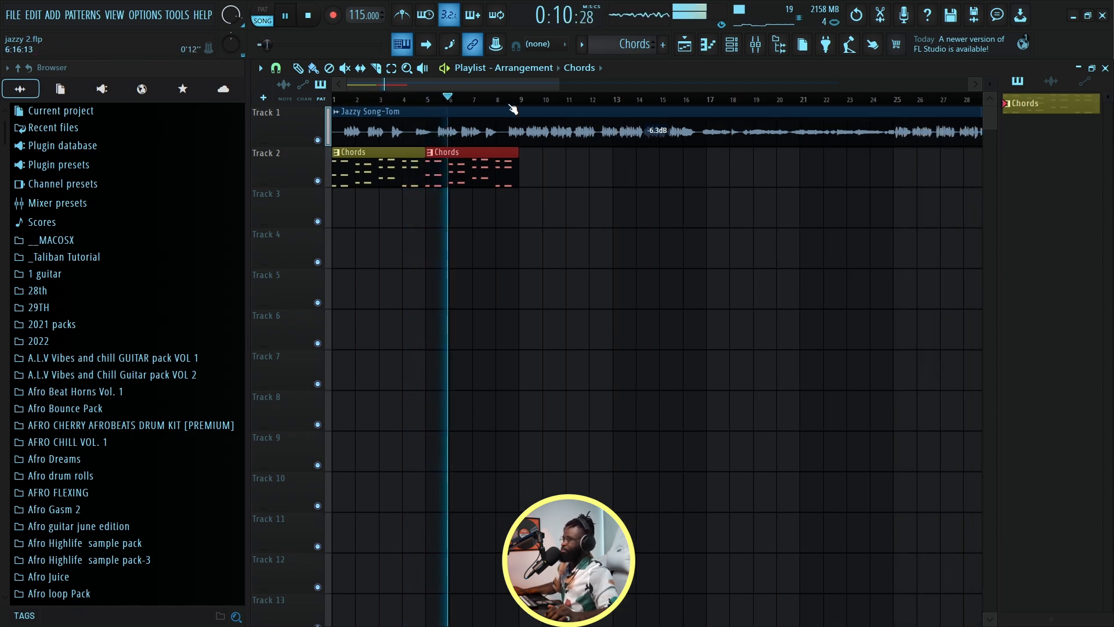
scroll(513, 110, up, 1)
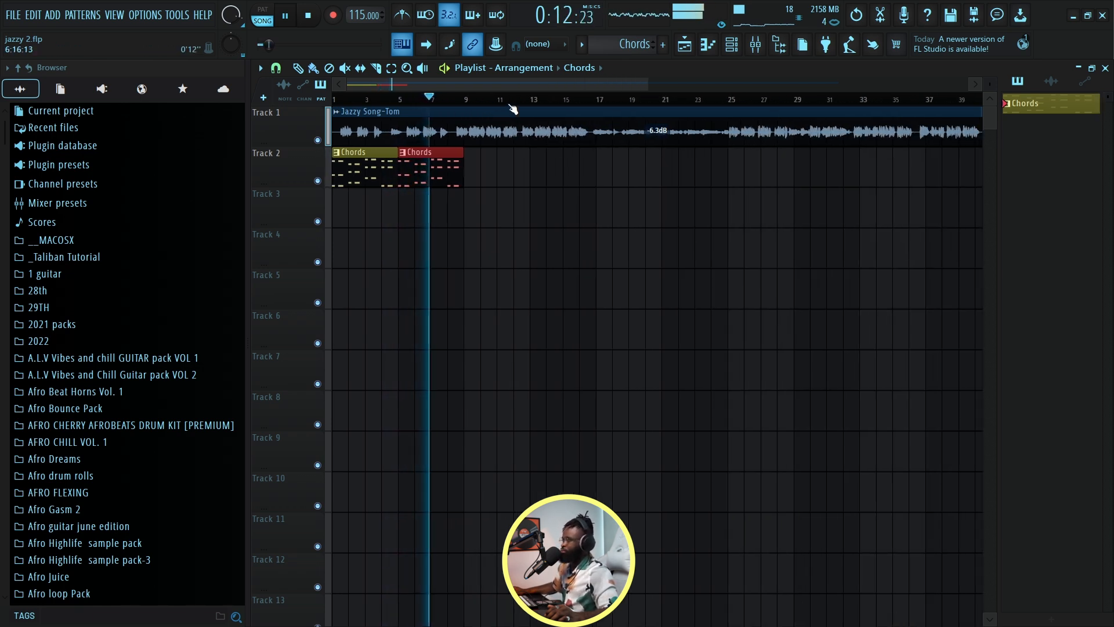
scroll(481, 105, up, 1)
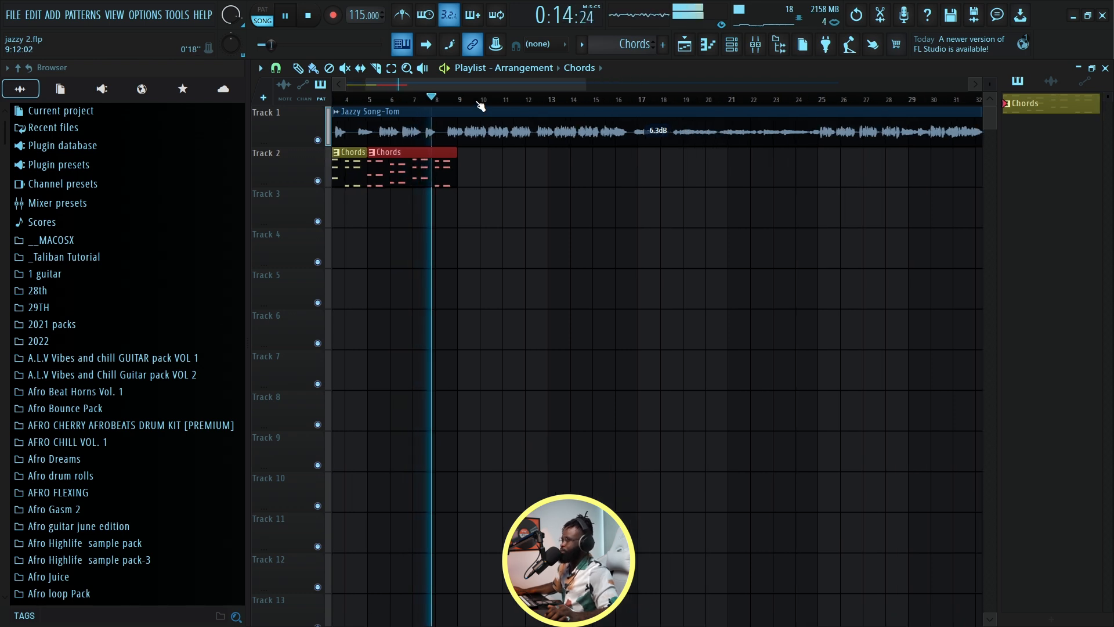
scroll(480, 105, down, 4)
key(space)
Step: In the Drums pattern, place hits for _Perc on step 4, _Perc 2 on step 7 and _Perc 3 on step 11
click(733, 46)
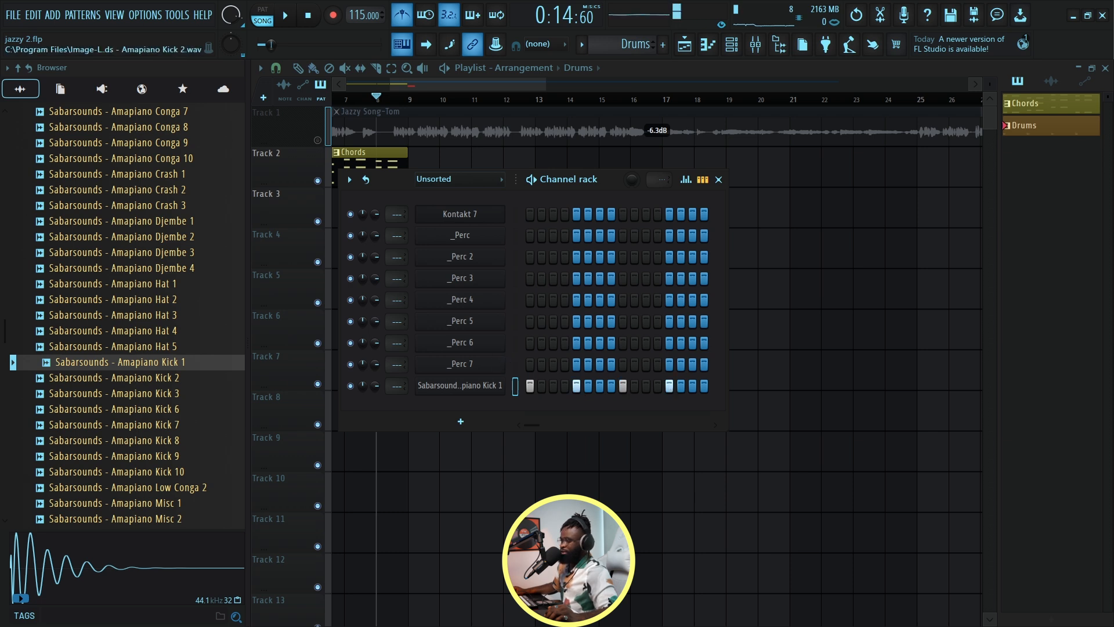
key(space)
click(599, 256)
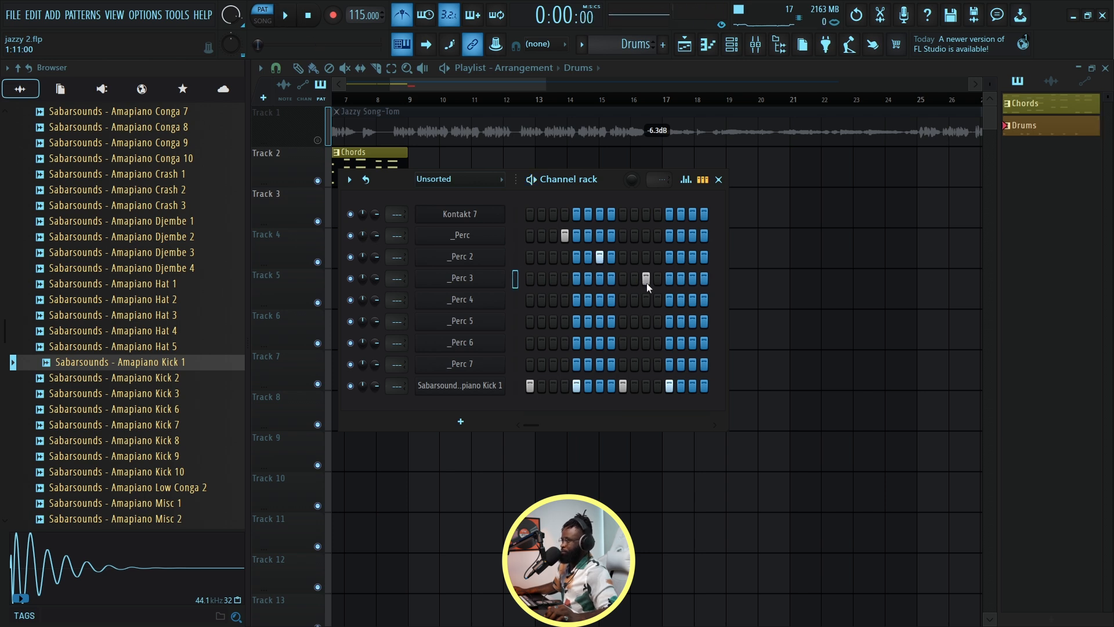
Step: Place _Perc 4 hits on steps 1, 7 and 13 of the Drums pattern and play it back
click(601, 300)
click(669, 299)
key(space)
key(space)
Step: Place hits for _Perc 5 on step 3, _Perc 6 on step 4 and _Perc 7 on step 11, playing back the drum pattern
click(553, 322)
click(564, 345)
key(space)
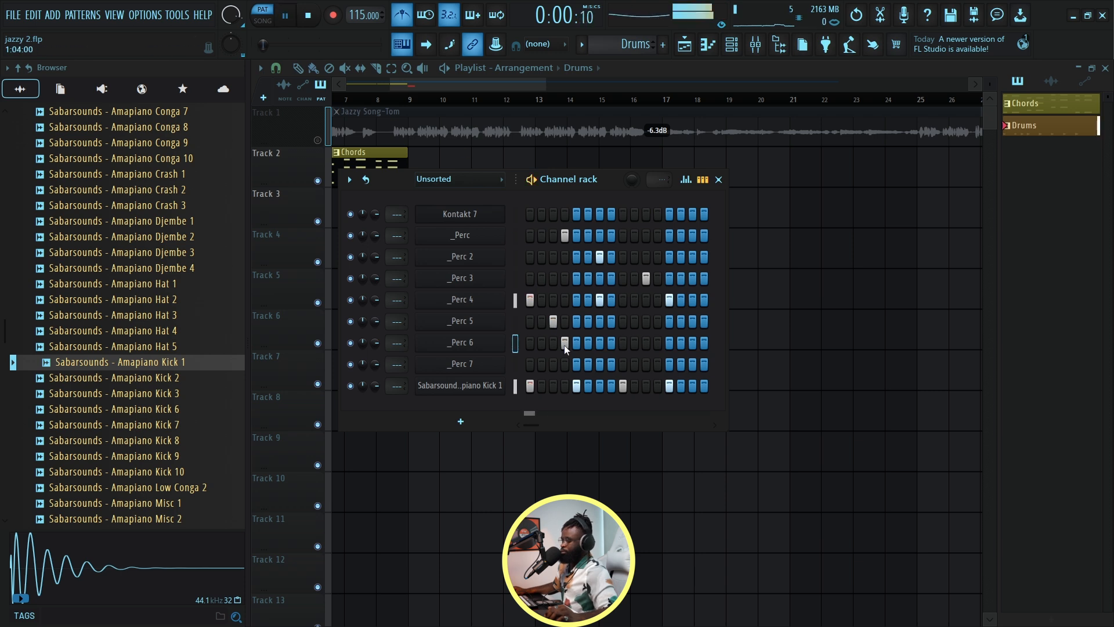
click(647, 365)
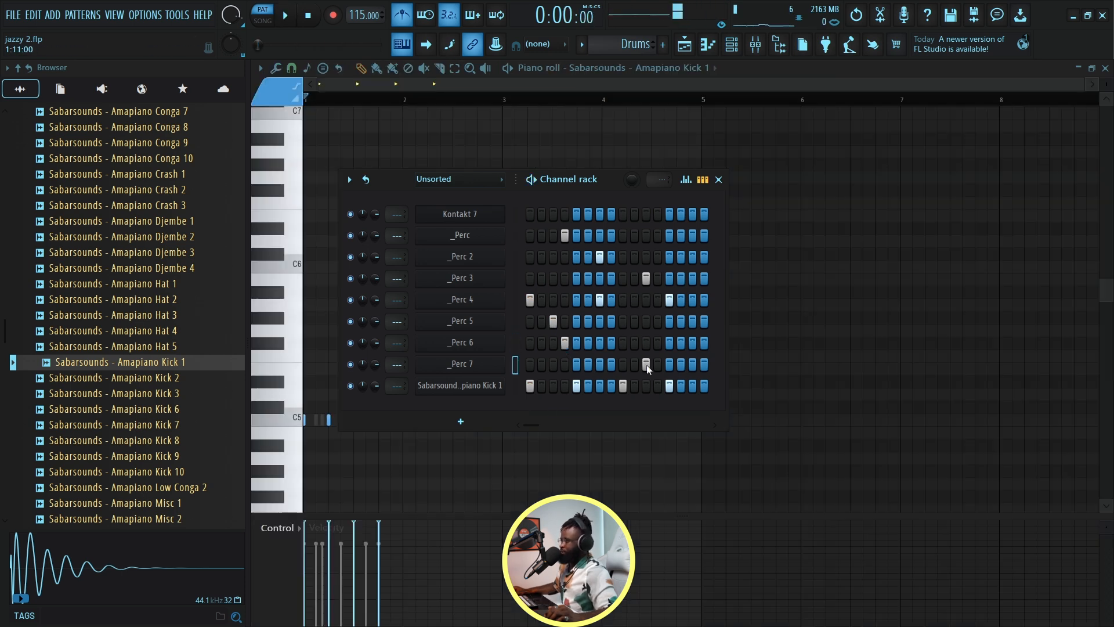
key(space)
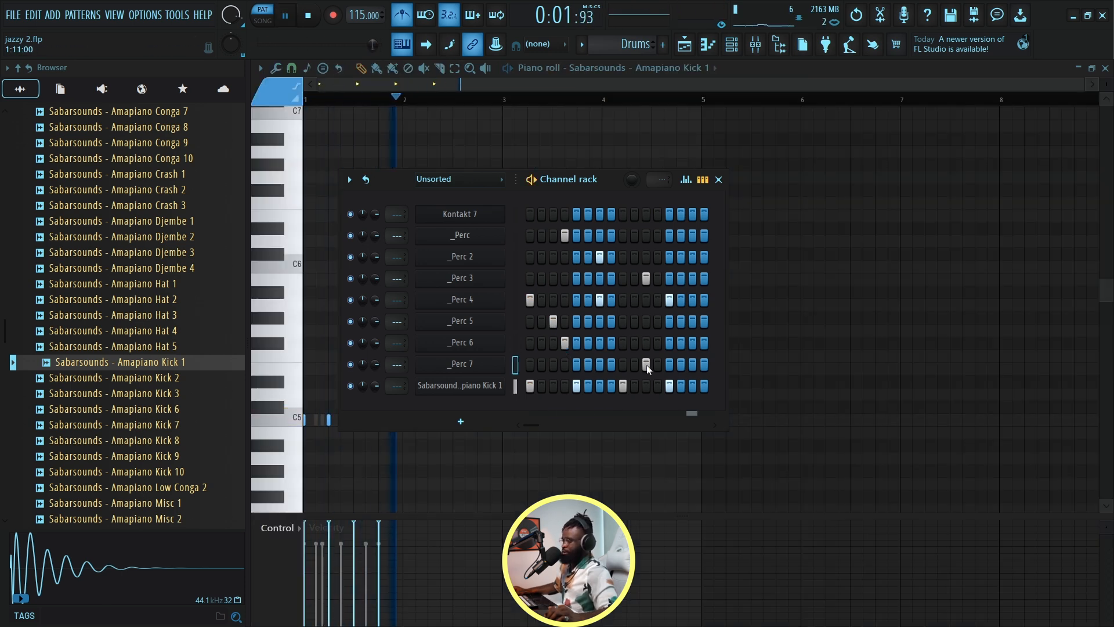
Step: Set the channel rack's main swing to 20% and add _Perc 5 hits on steps 15 and 16 during playback
key(space)
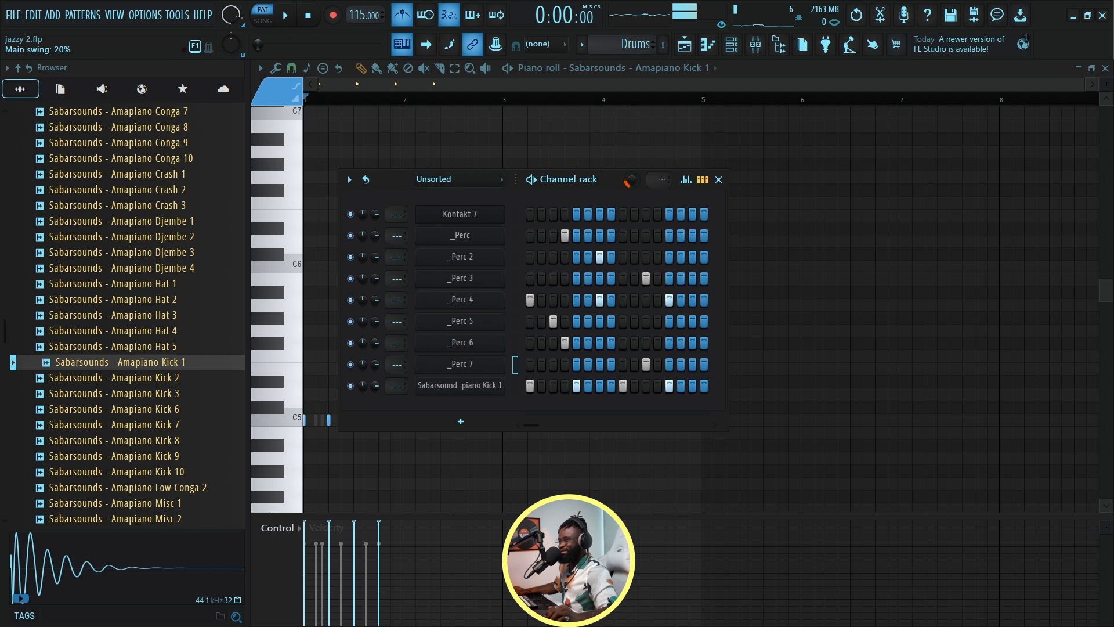
key(space)
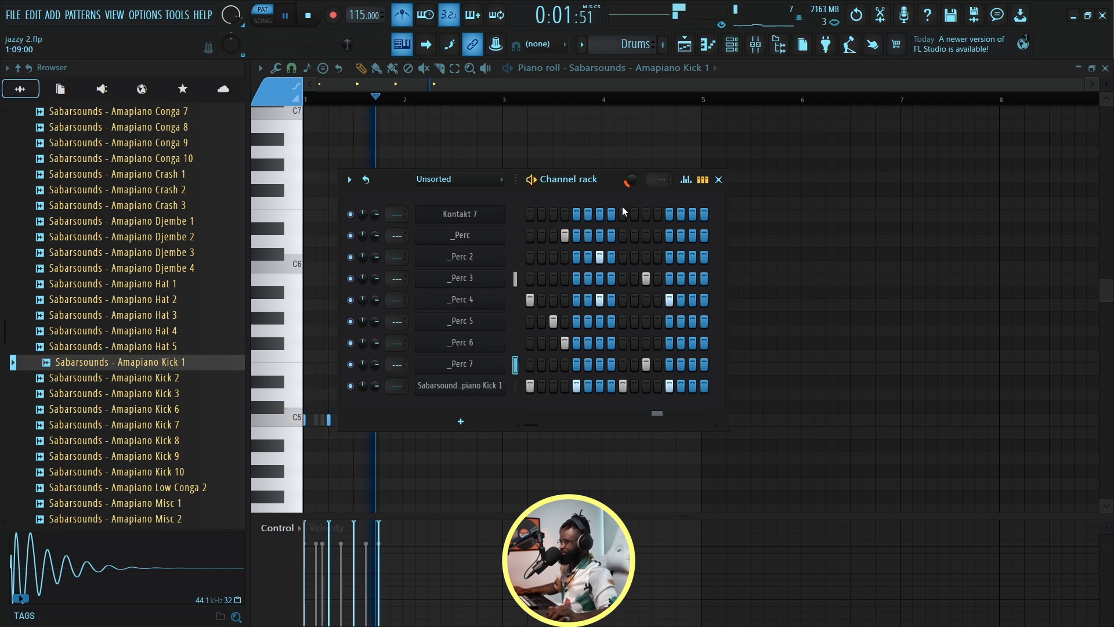
key(F5)
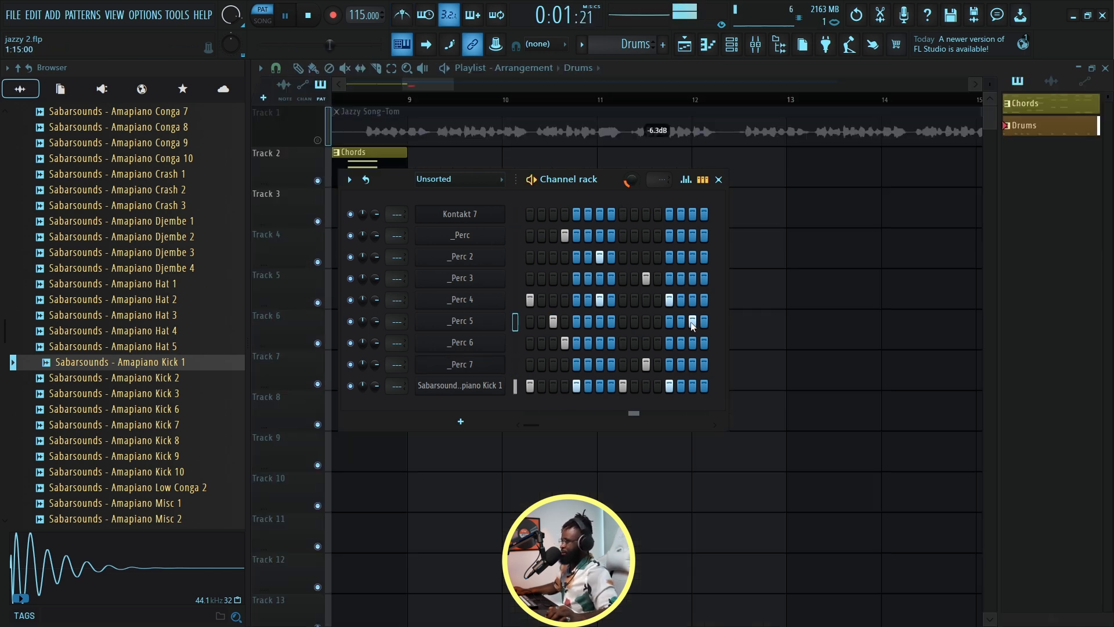
click(704, 323)
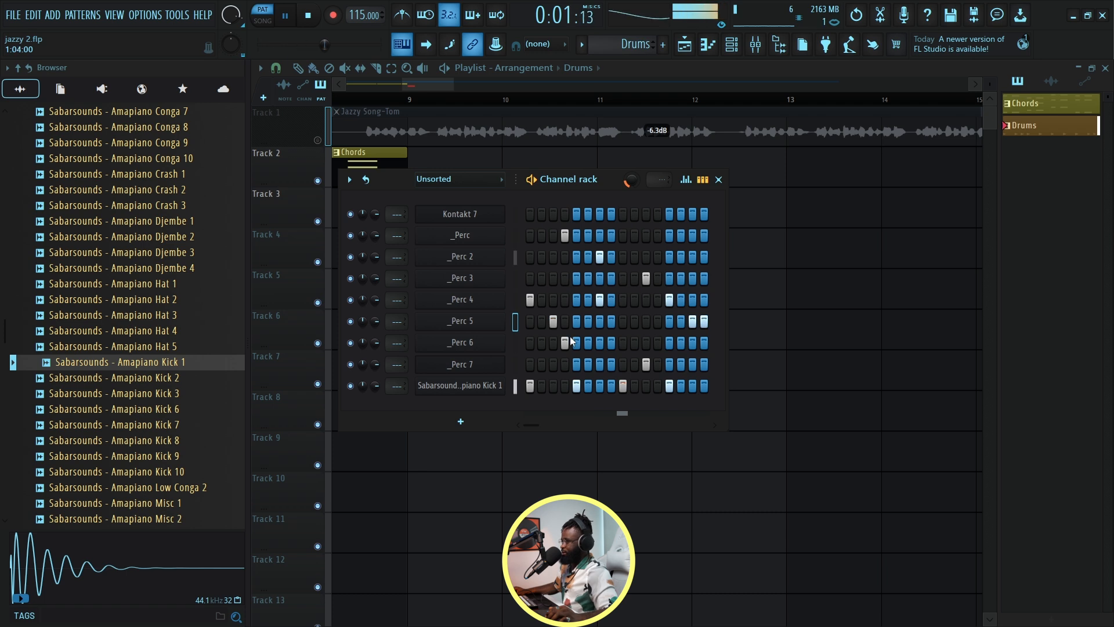
Step: Open the piano roll for _Perc 5 and lower the velocities of its last two hits, the final one lowest
right_click(510, 316)
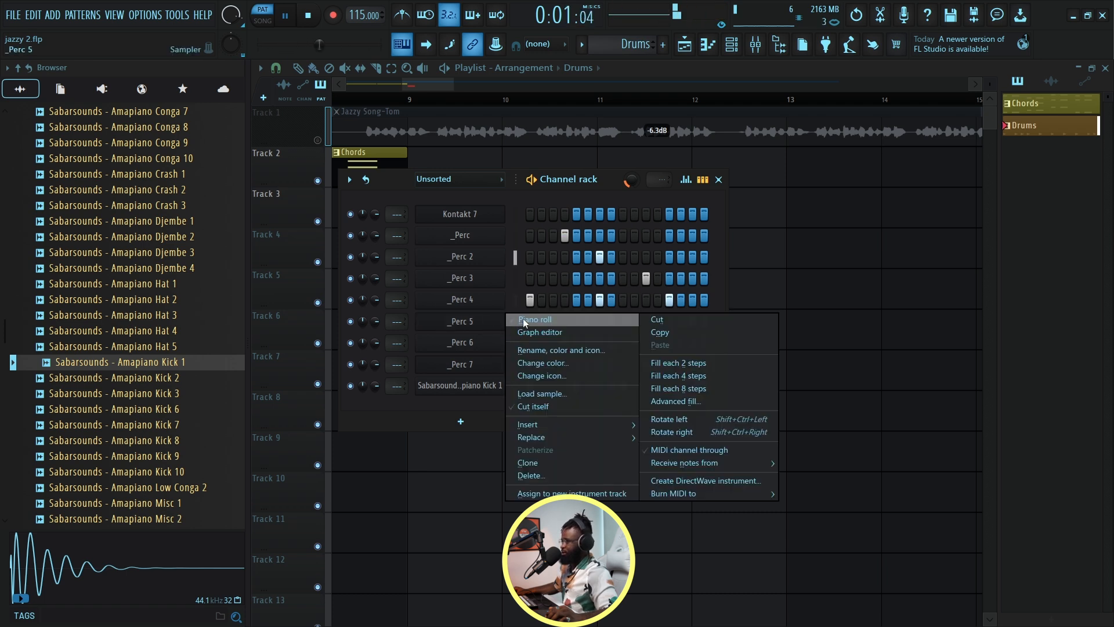
click(528, 320)
key(space)
key(space)
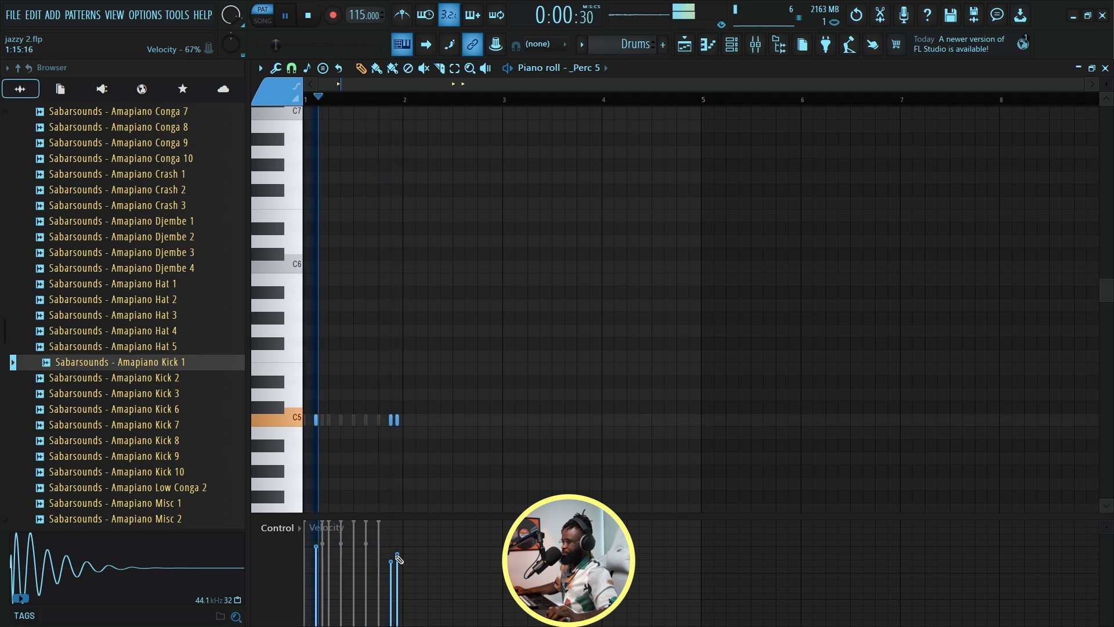
drag(390, 553, 397, 563)
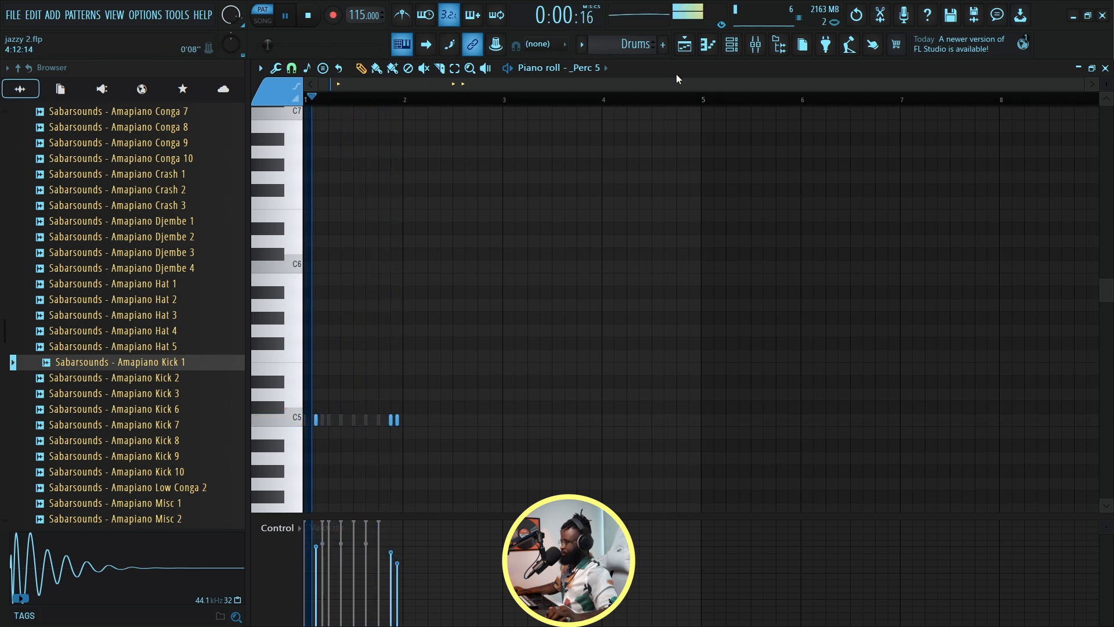
Step: Split the Drums pattern by channel into separate patterns for each percussion sound and the kick
click(686, 45)
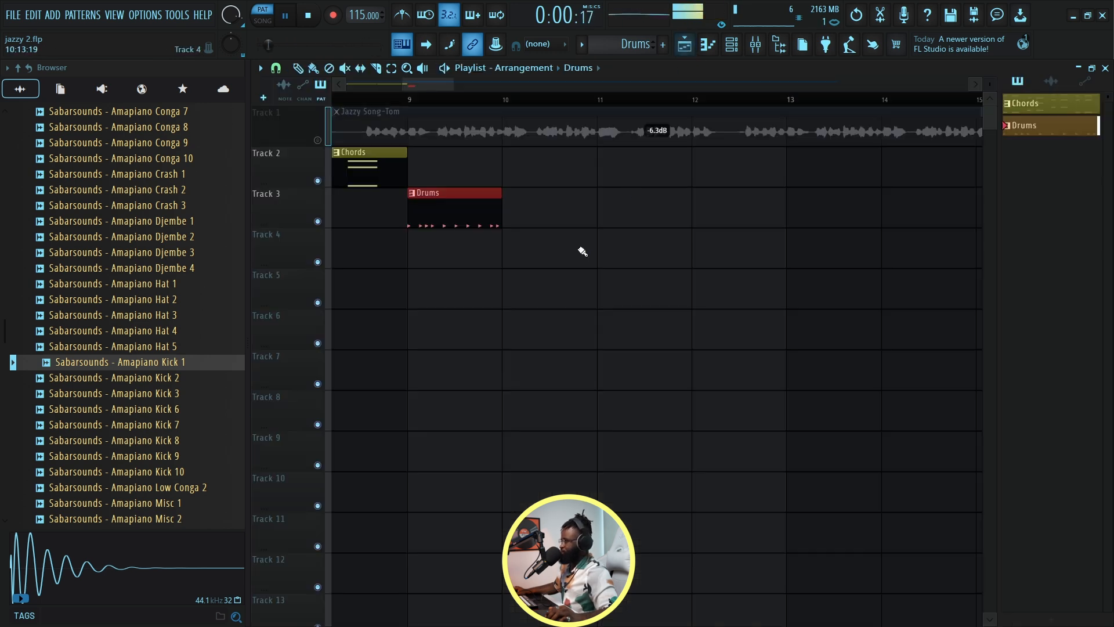
right_click(1050, 133)
click(987, 340)
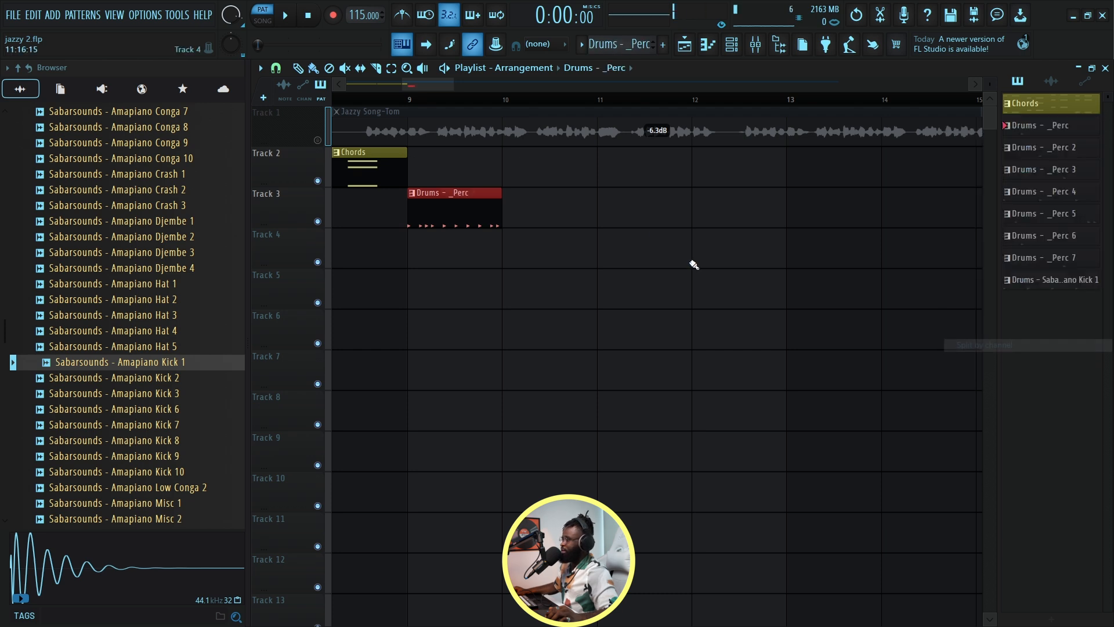
Step: Replace the combined drum clip with the split drum patterns on Tracks 3 to 10, repeated over bars 9 to 12
drag(470, 217, 472, 267)
right_click(408, 267)
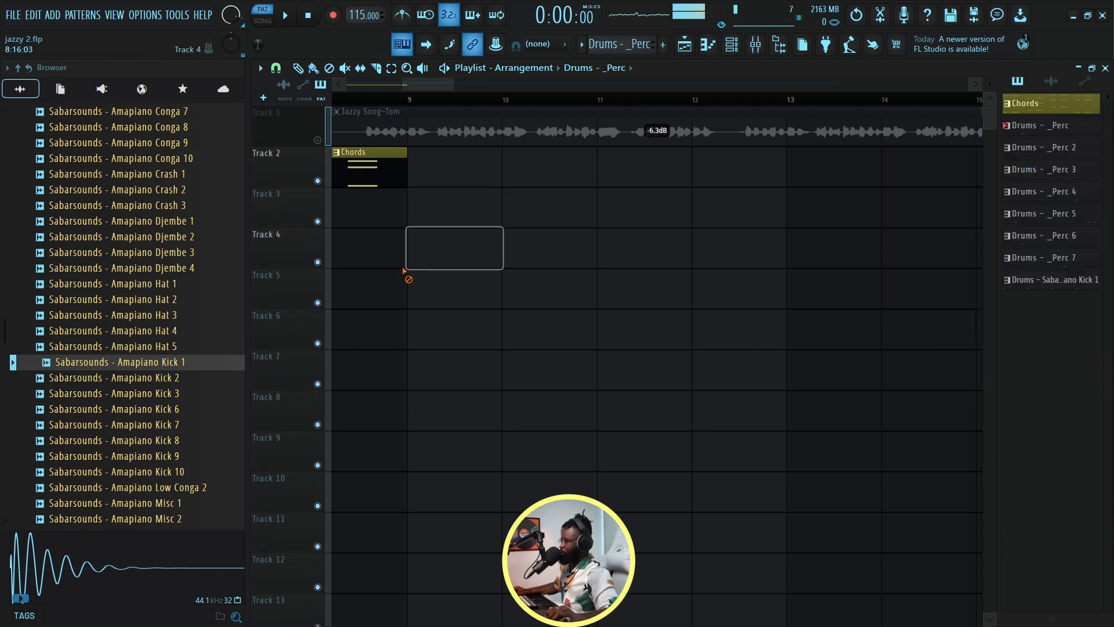
drag(444, 220, 701, 214)
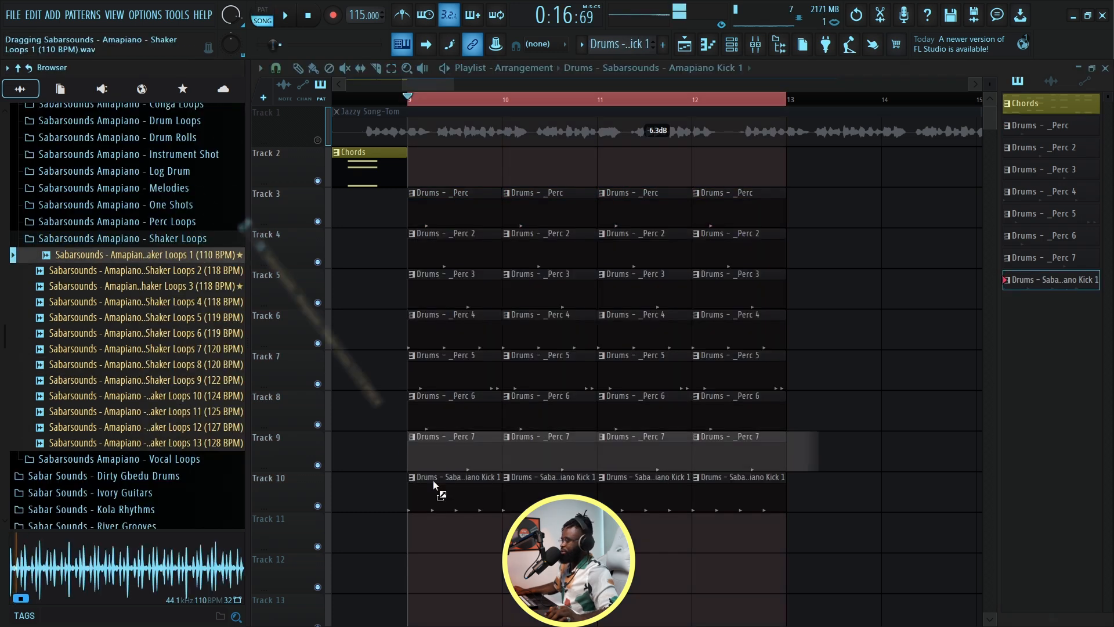
Step: Place Amapiano Shaker Loops 1 (110 BPM) on Track 11 over bars 9 to 12 and set its gain to -11.8 dB
drag(433, 486, 591, 535)
scroll(591, 414, down, 2)
drag(596, 428, 596, 458)
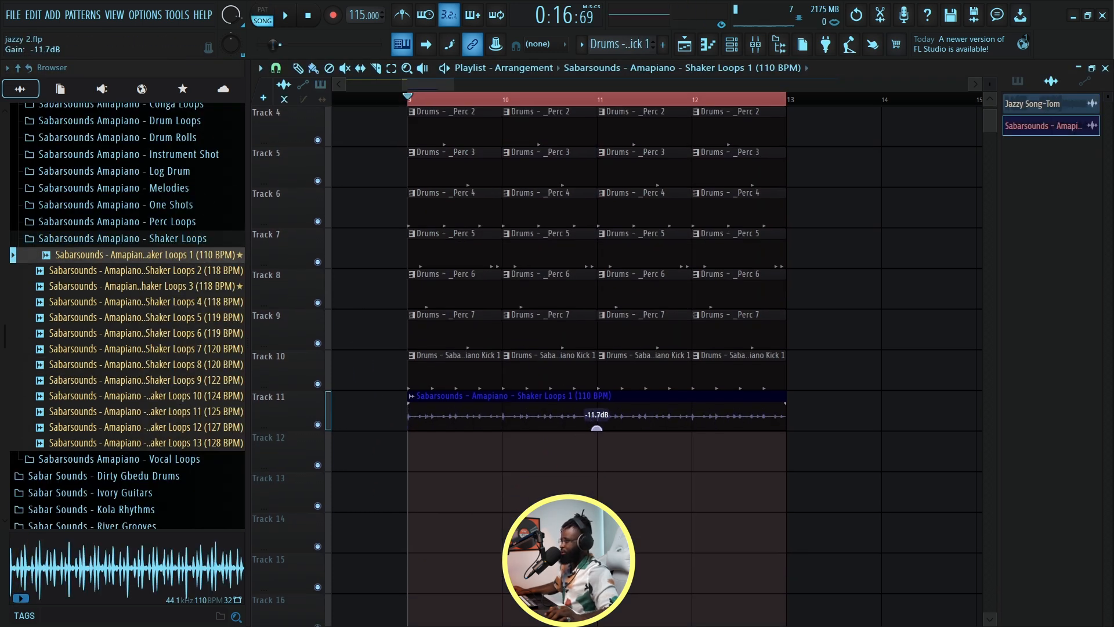
Step: Duplicate the drum and shaker clips through bar 16, add Loop 115bpm from bar 9 on Track 12 and play the section
scroll(148, 351, up, 10)
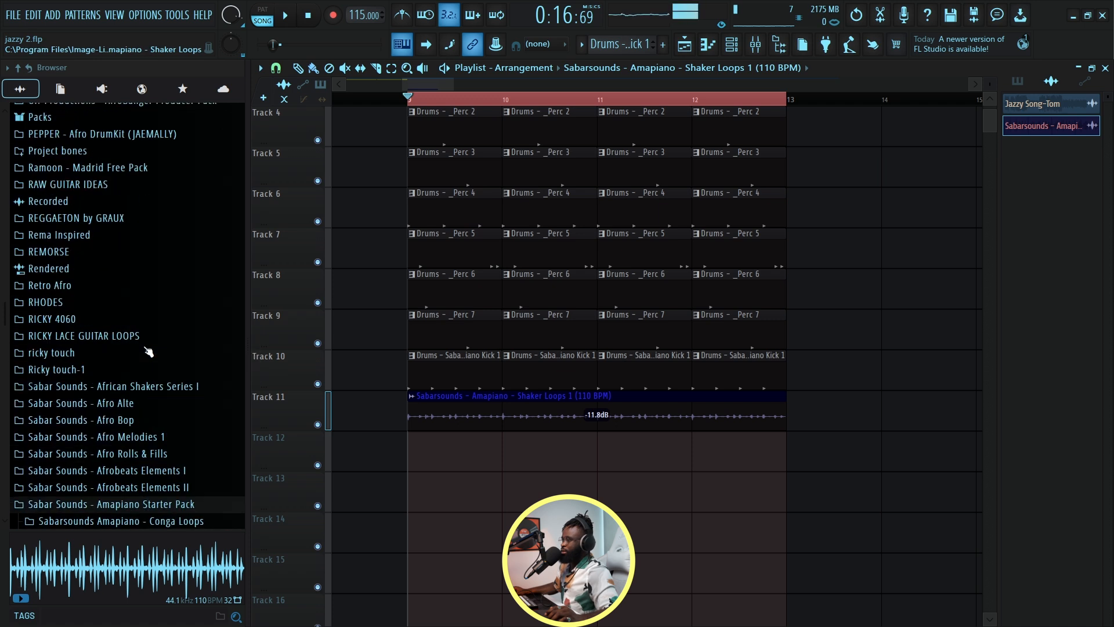
key(space)
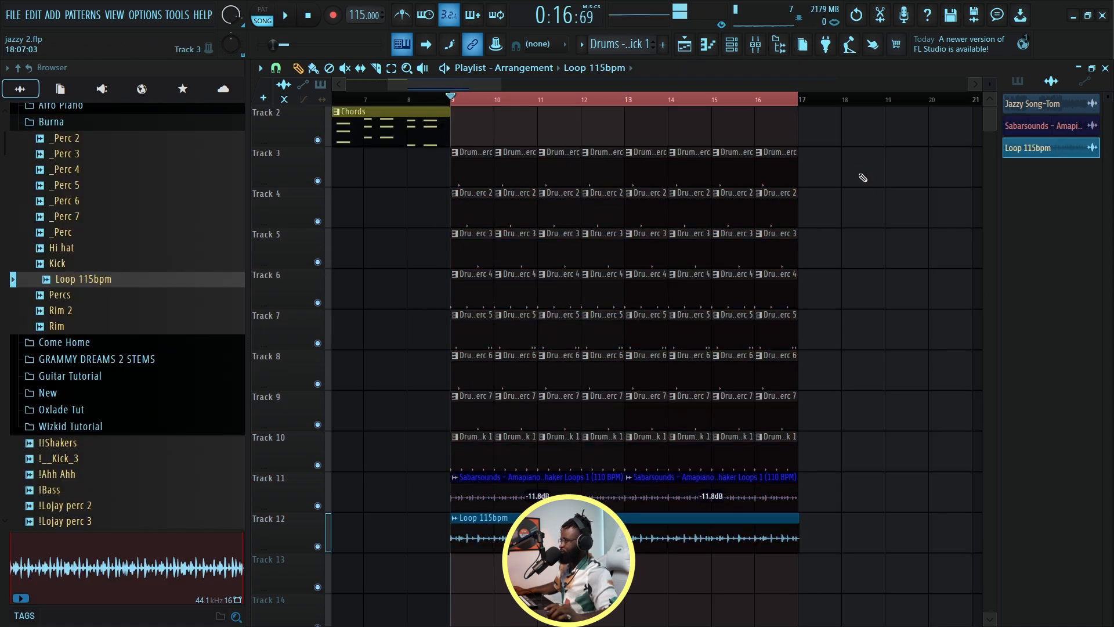
scroll(505, 103, down, 2)
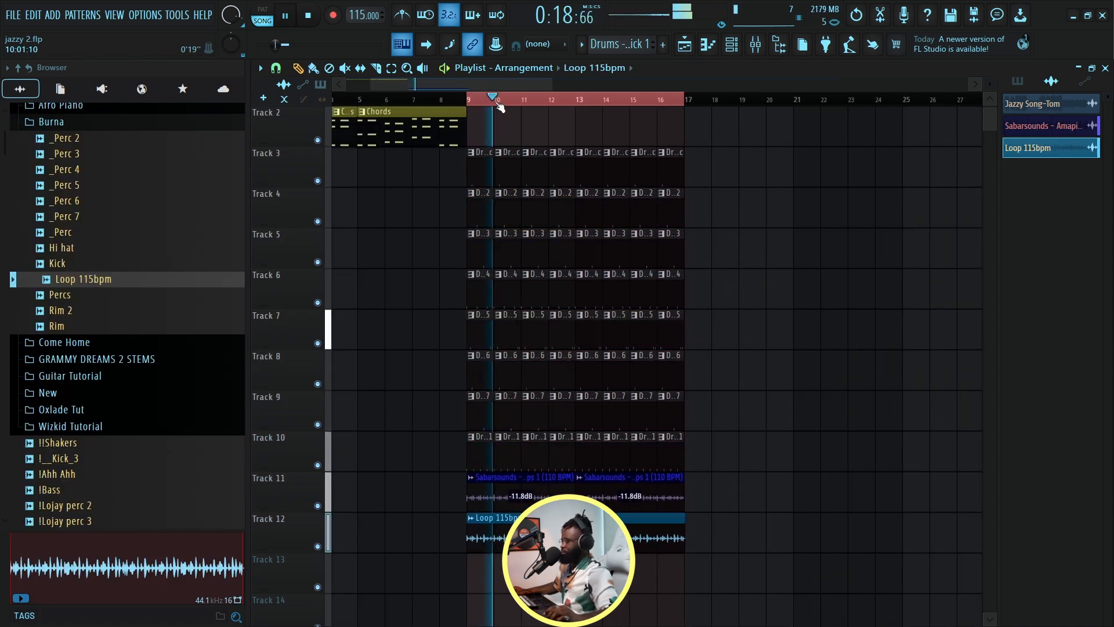
scroll(586, 107, up, 2)
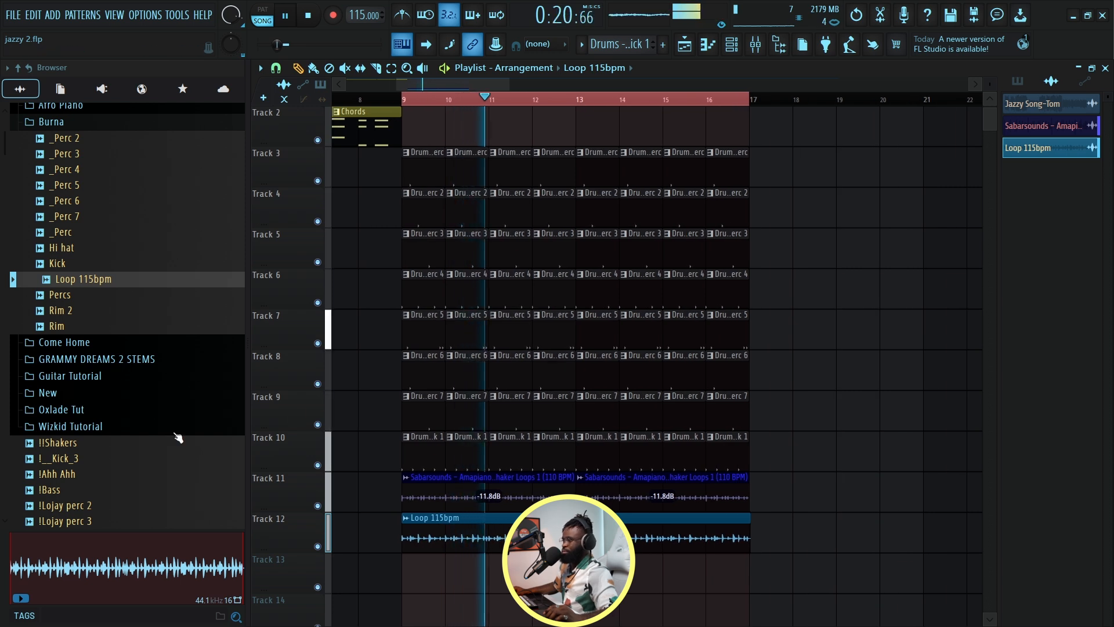
scroll(620, 429, down, 2)
key(space)
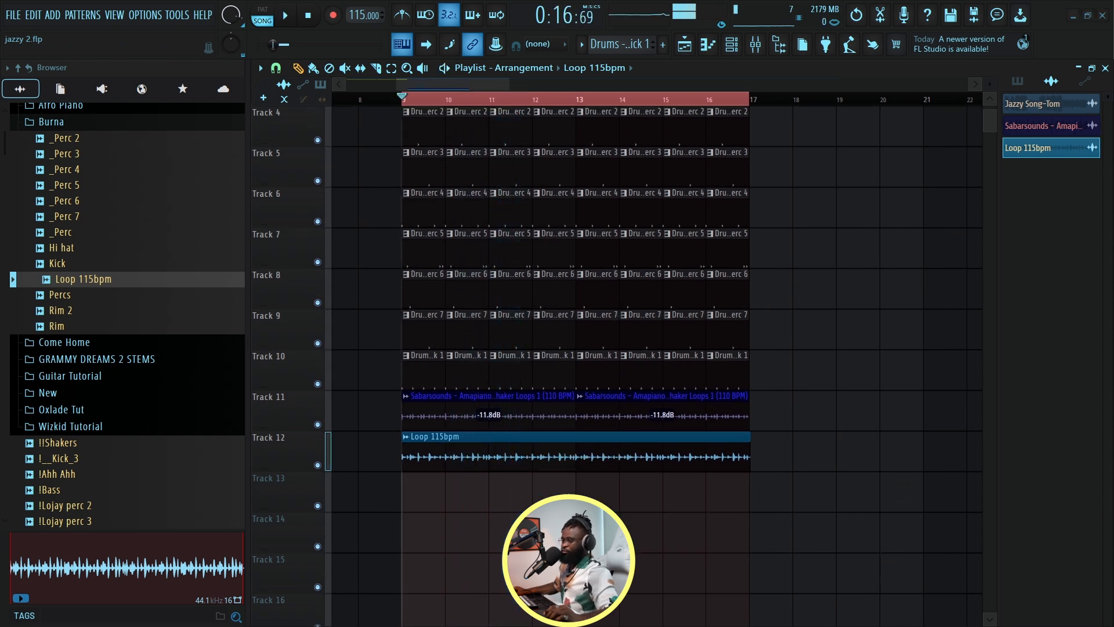
Step: Add the 01_98BPM_C#_Shakers loop on Track 13 at bar 9 with -6.1 dB gain and duplicate it to bar 13
drag(454, 464, 440, 487)
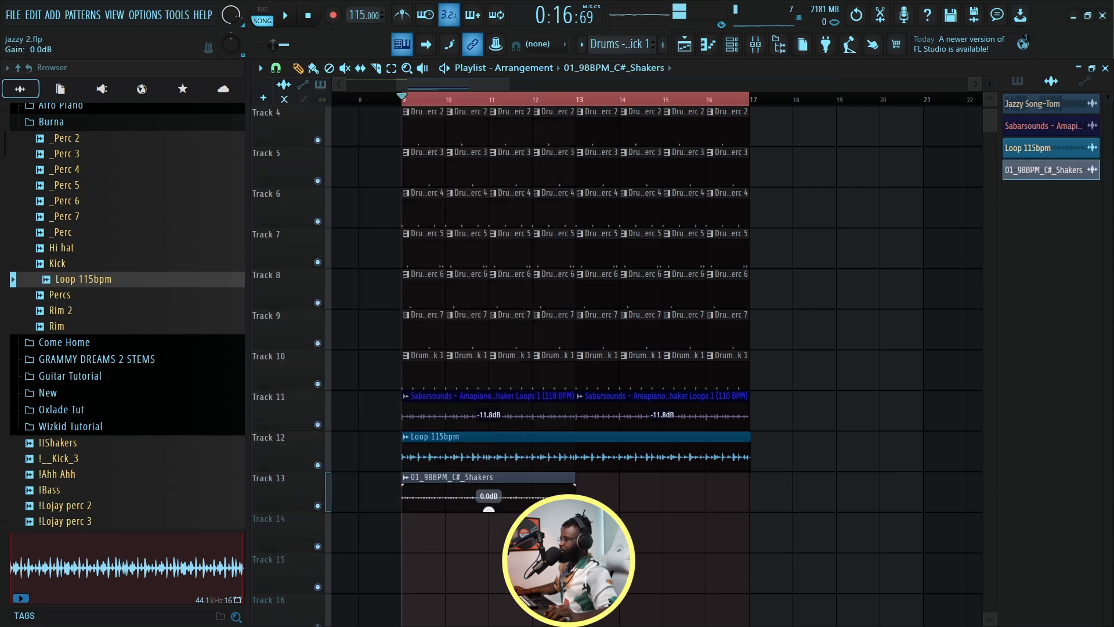
key(ctrl+b)
key(space)
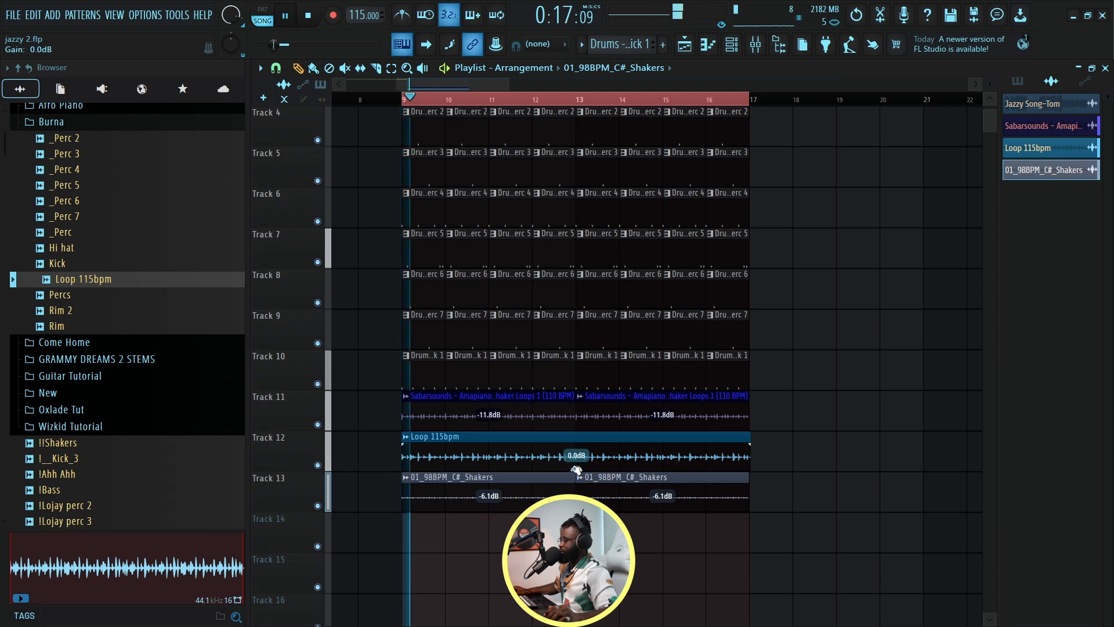
Step: Lower the gain of the two Shaker Loops 1 clips on Track 11 to -14.1 dB and -15.1 dB
drag(497, 425, 494, 430)
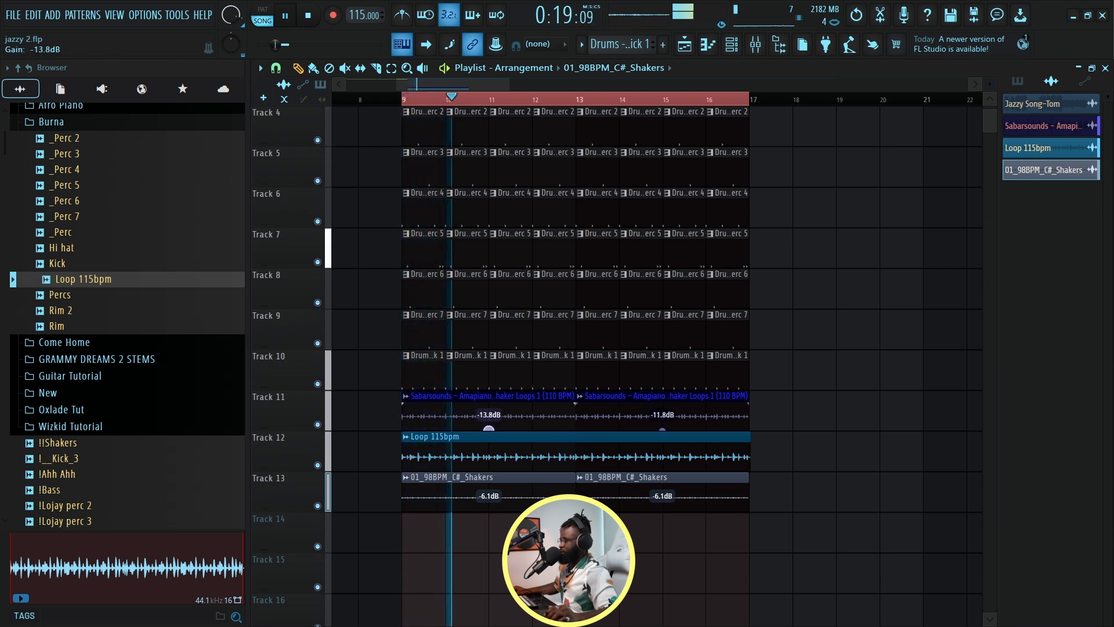
drag(662, 429, 662, 435)
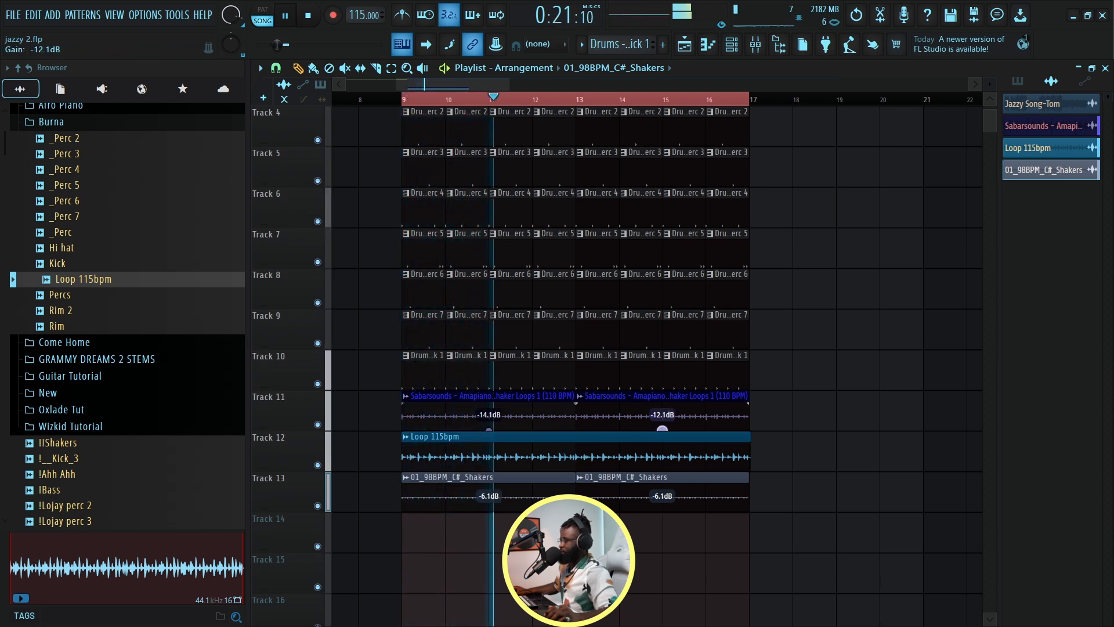
Step: Place four-bar Chords clips on Track 2 at bars 9 and 13, above the drums
scroll(542, 281, up, 3)
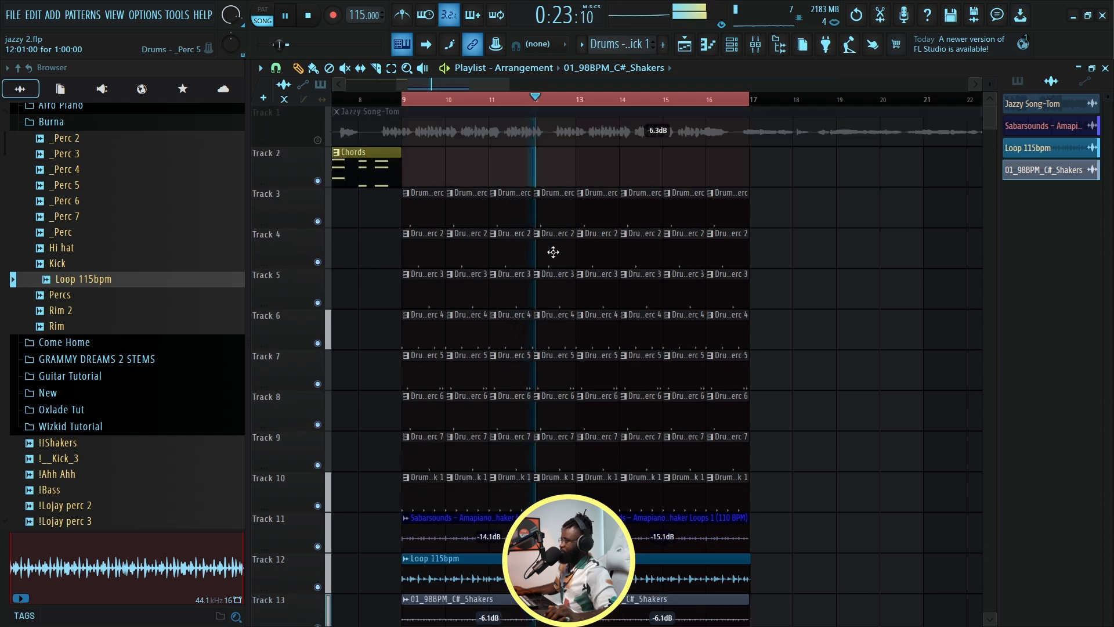
scroll(527, 103, down, 1)
drag(990, 85, 990, 90)
click(405, 160)
drag(446, 163, 427, 162)
click(579, 163)
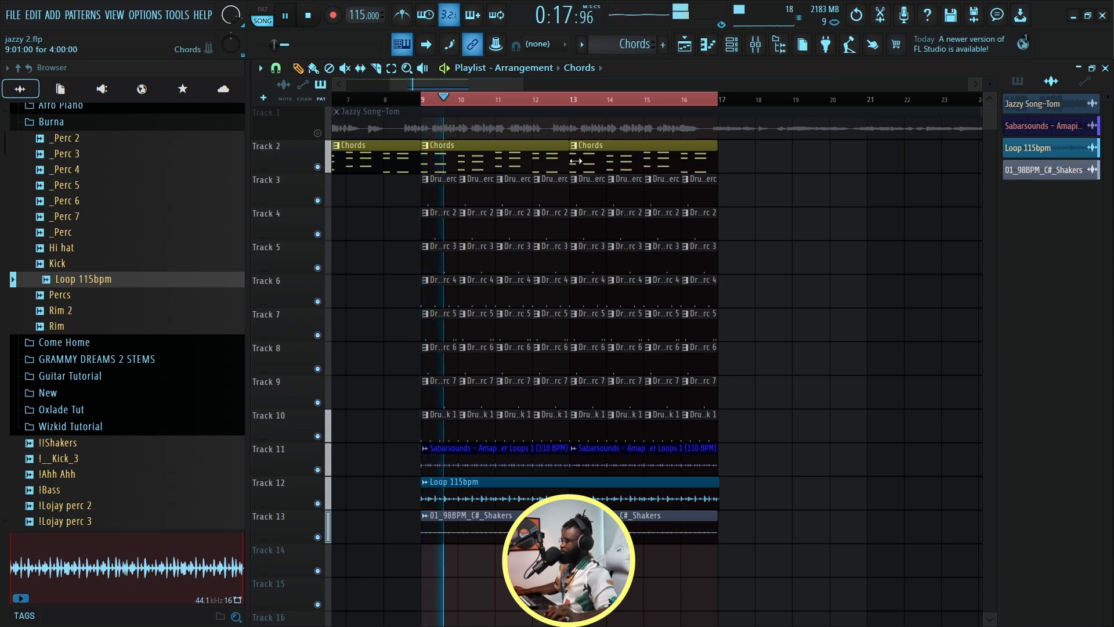
Step: Unmute the audio on Track 1 and listen to it together with the chords and drums
scroll(479, 104, down, 3)
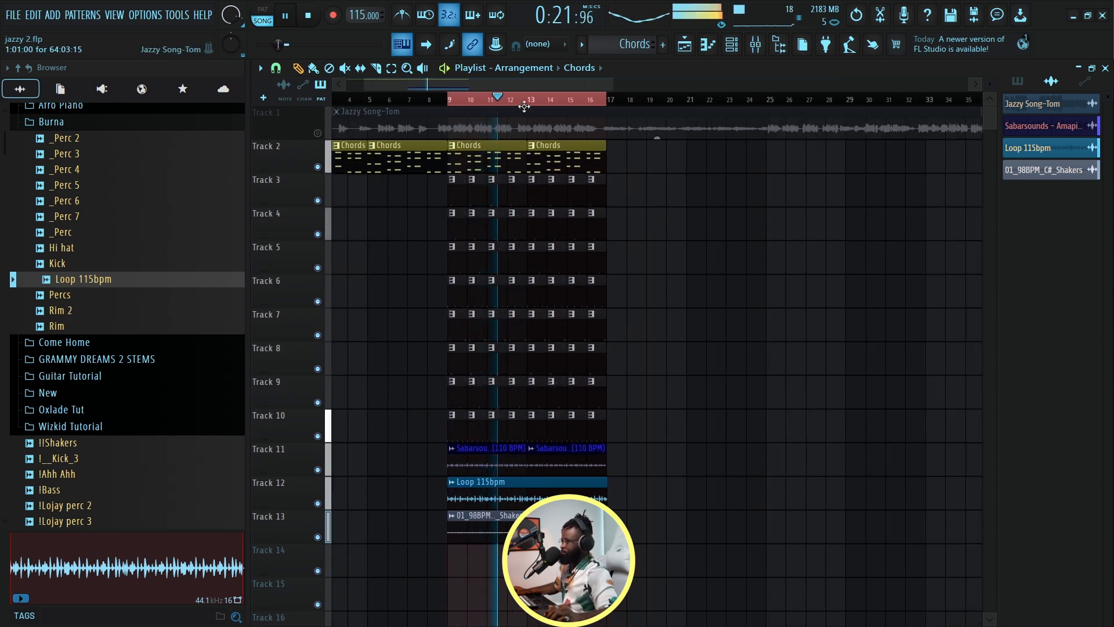
scroll(524, 106, up, 3)
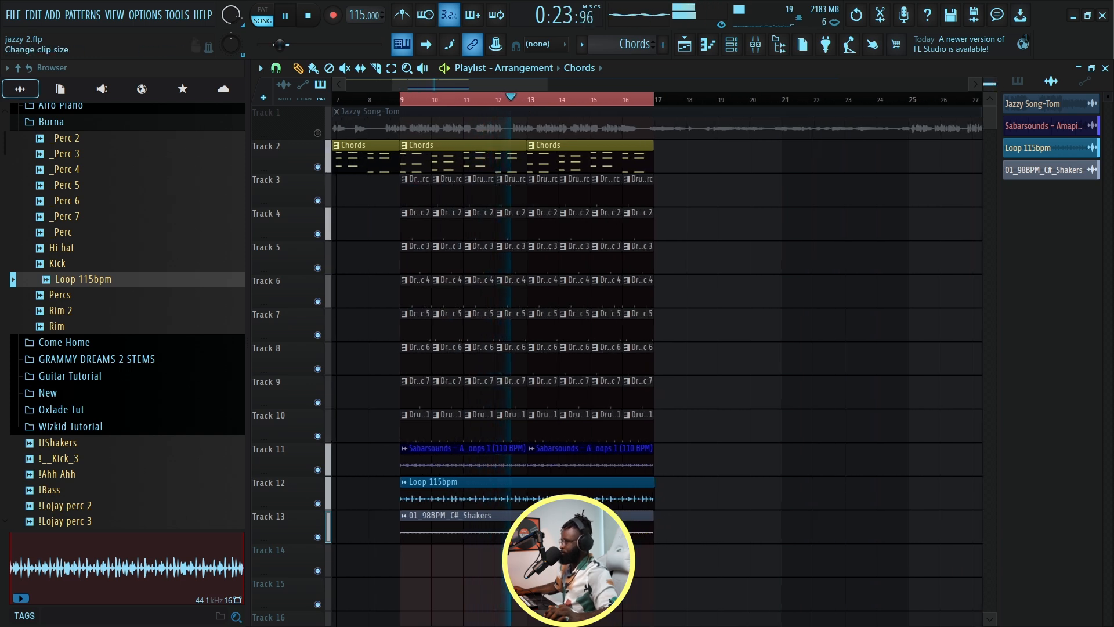
scroll(405, 132, down, 2)
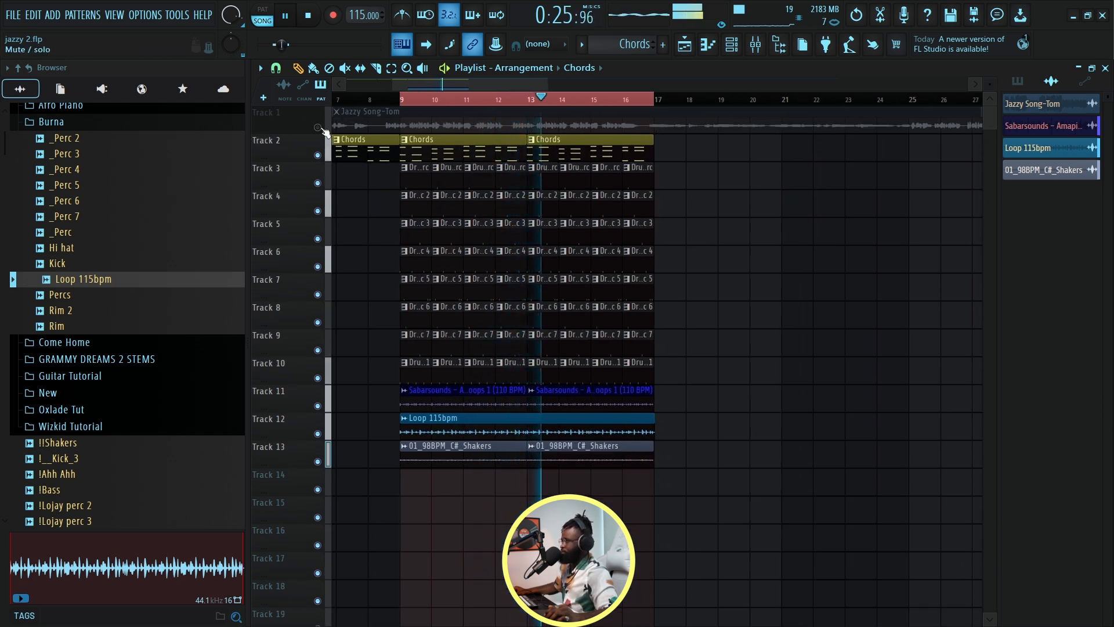
click(321, 128)
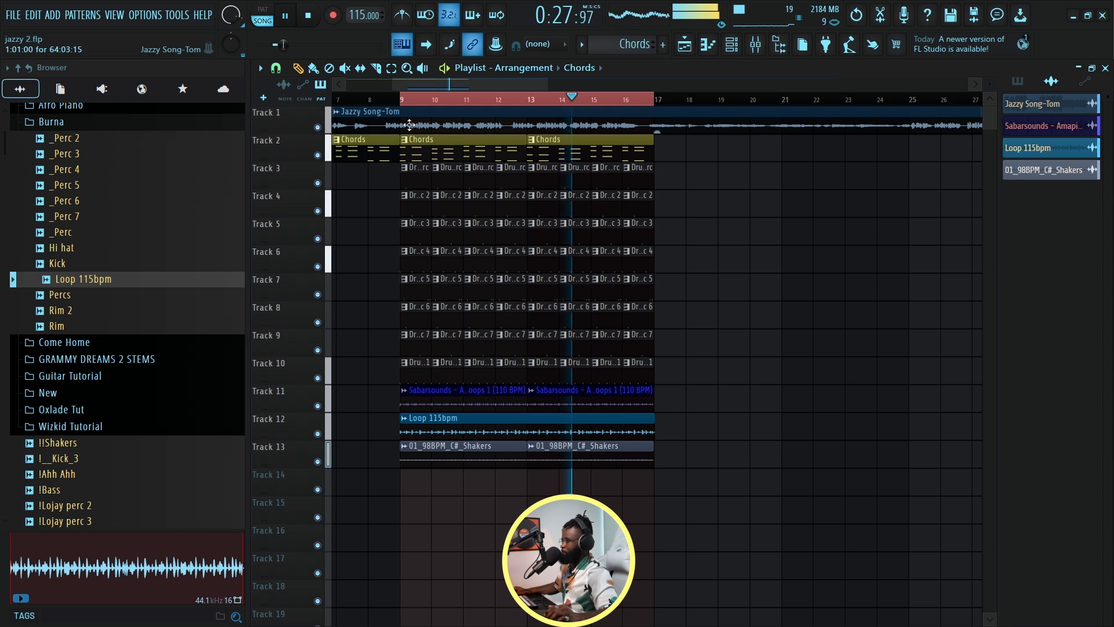
scroll(463, 103, up, 1)
scroll(458, 103, up, 2)
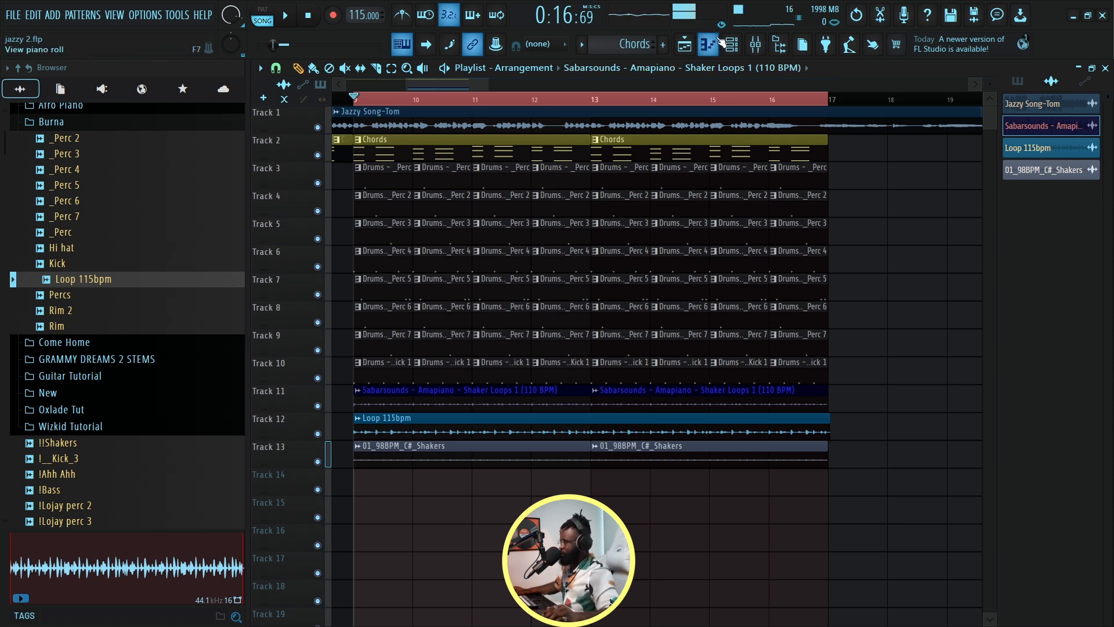
Step: Add a Morphine synthesizer to the Unsorted channel group
click(733, 51)
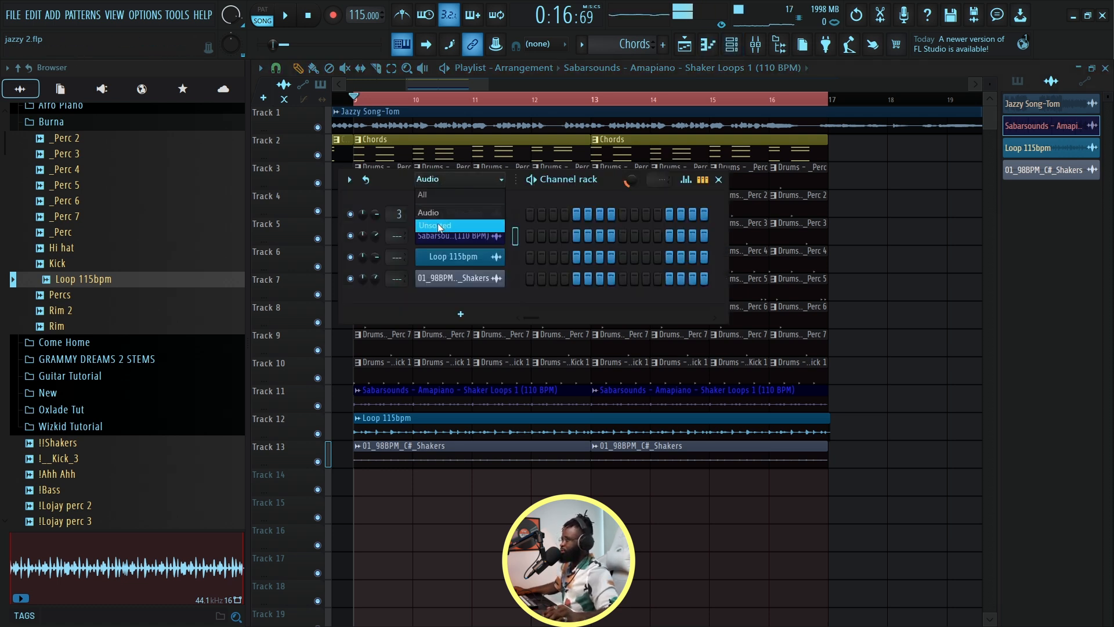
click(439, 227)
click(463, 419)
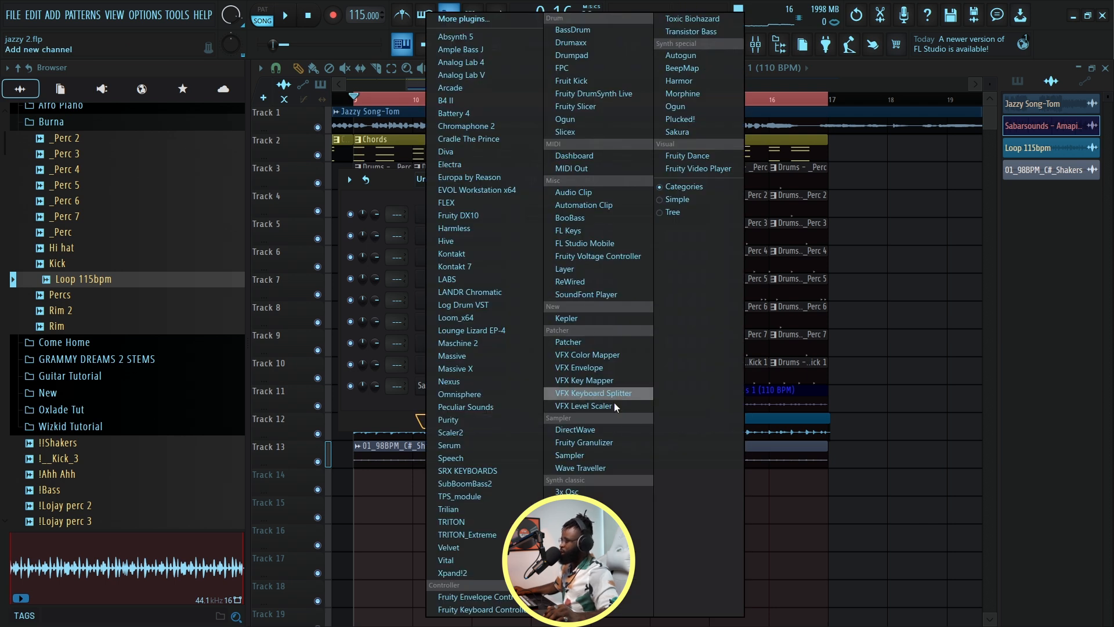
click(695, 94)
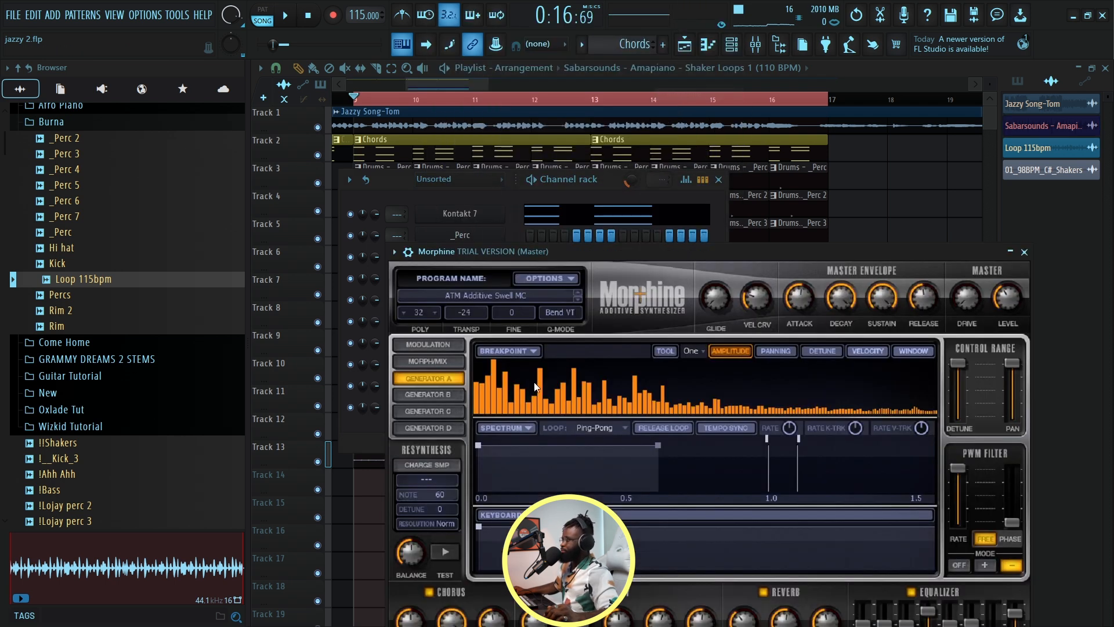
drag(615, 258, 566, 166)
Step: Load the BAS B3 Bass FG preset from Morphine's Bass bank and audition a note
click(435, 210)
click(549, 280)
click(542, 257)
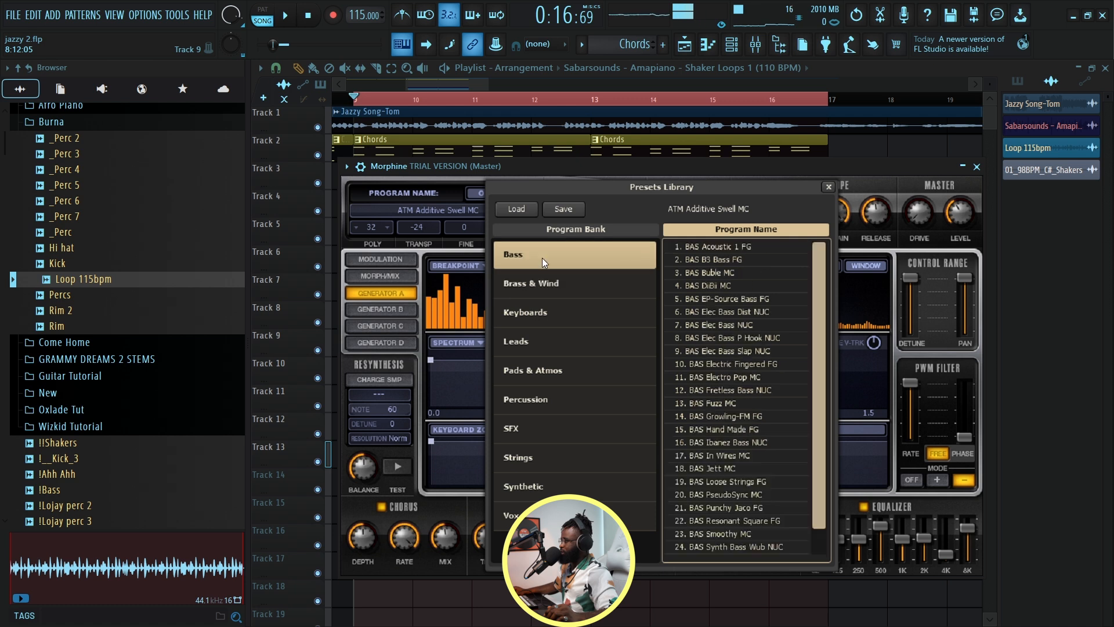
click(732, 260)
key(z)
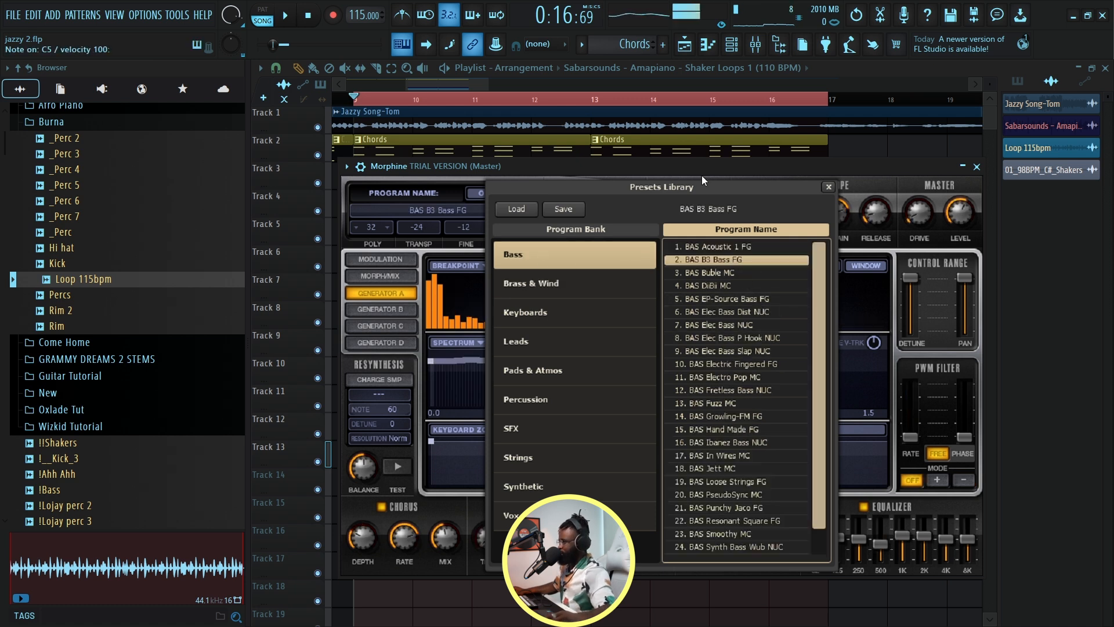
drag(468, 182, 494, 185)
Step: Create a new pattern named Bass and open Morphine's piano roll in it
click(581, 44)
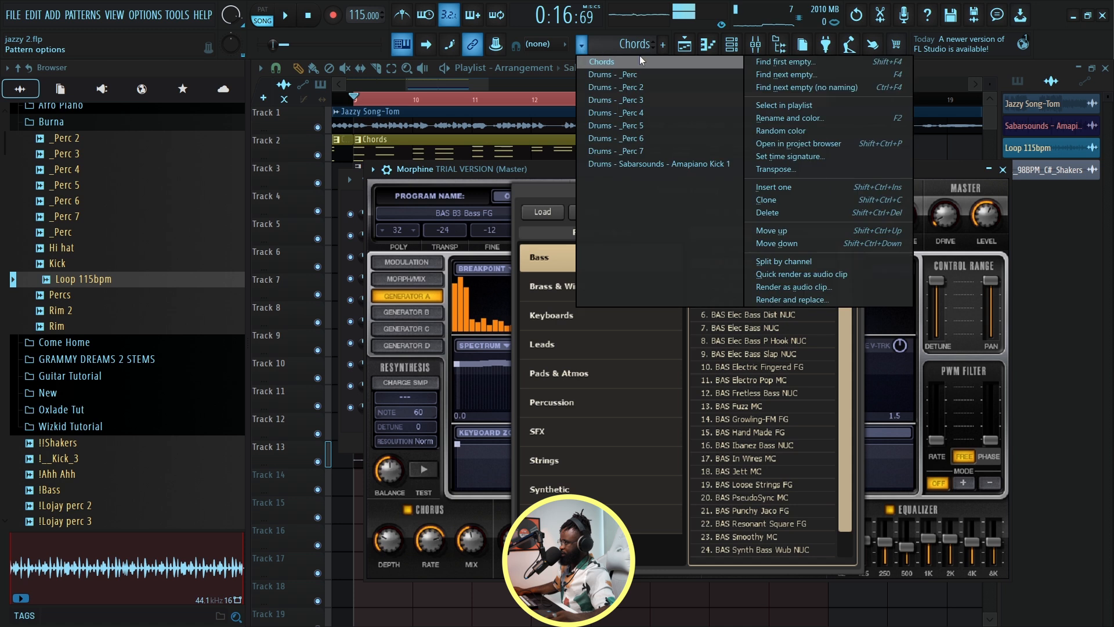
click(754, 62)
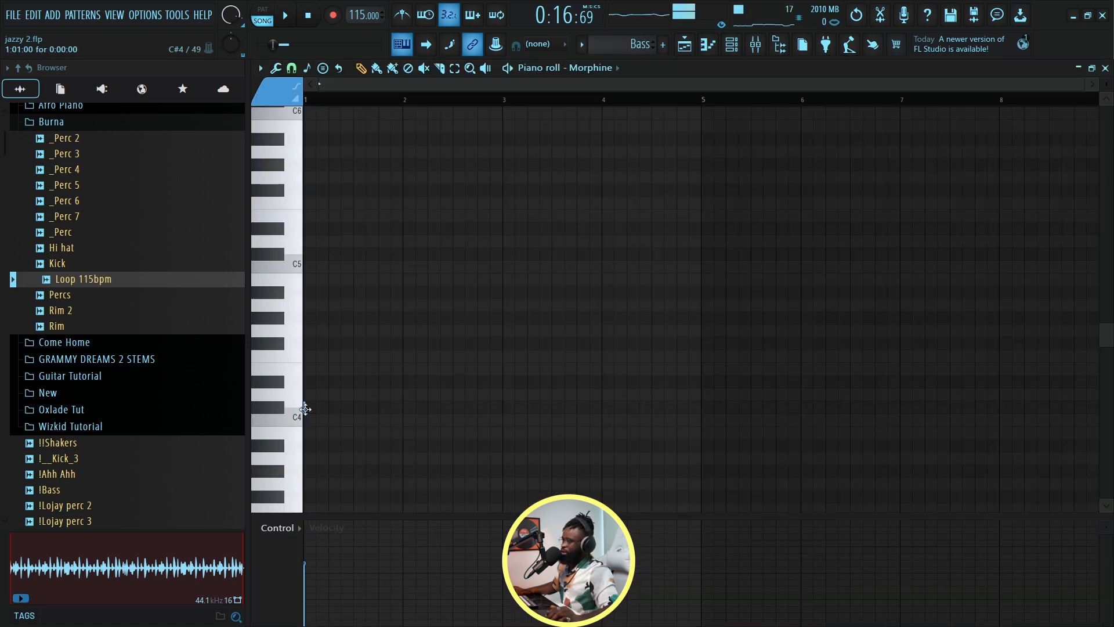
Step: Draw one-bar bass notes C#4, D#4, F#4 and C#4 across bars 1 to 4, playing them against the song
key(space)
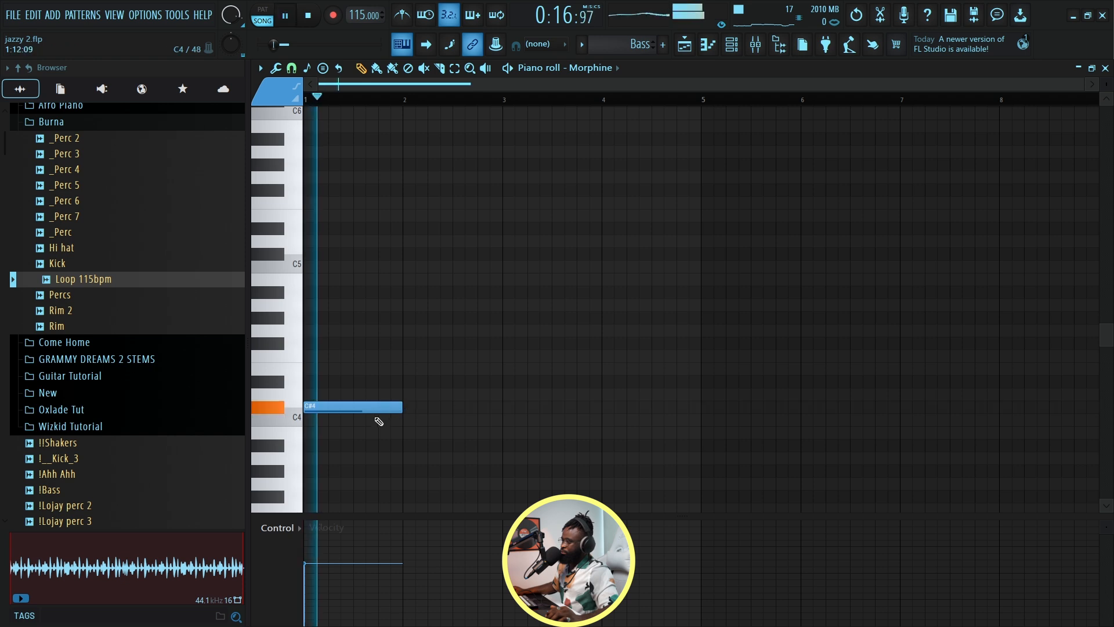
click(404, 381)
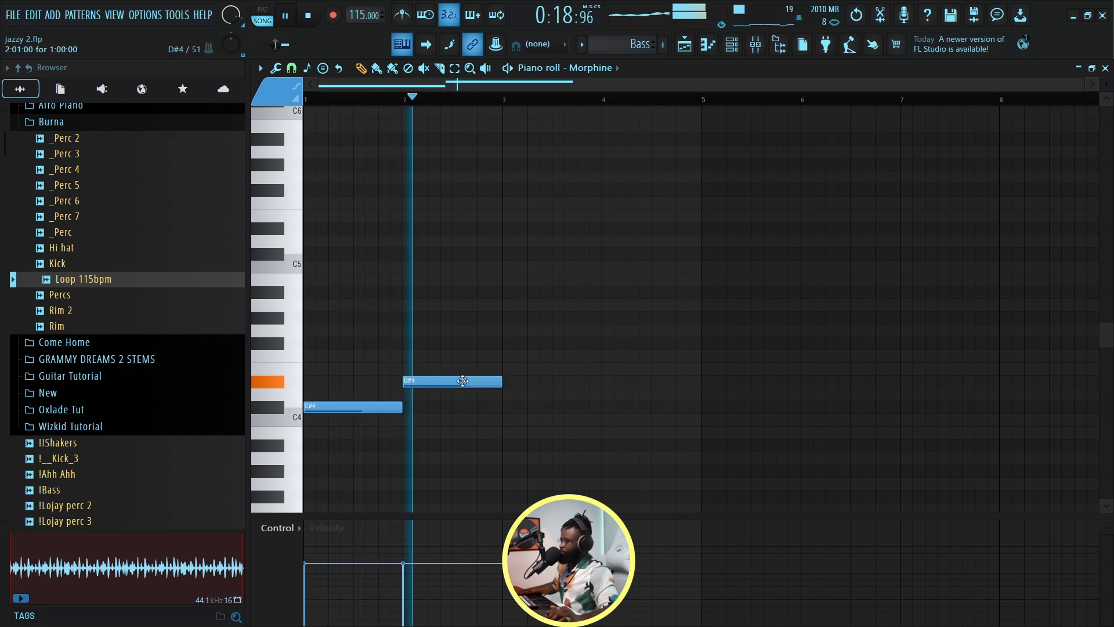
click(504, 343)
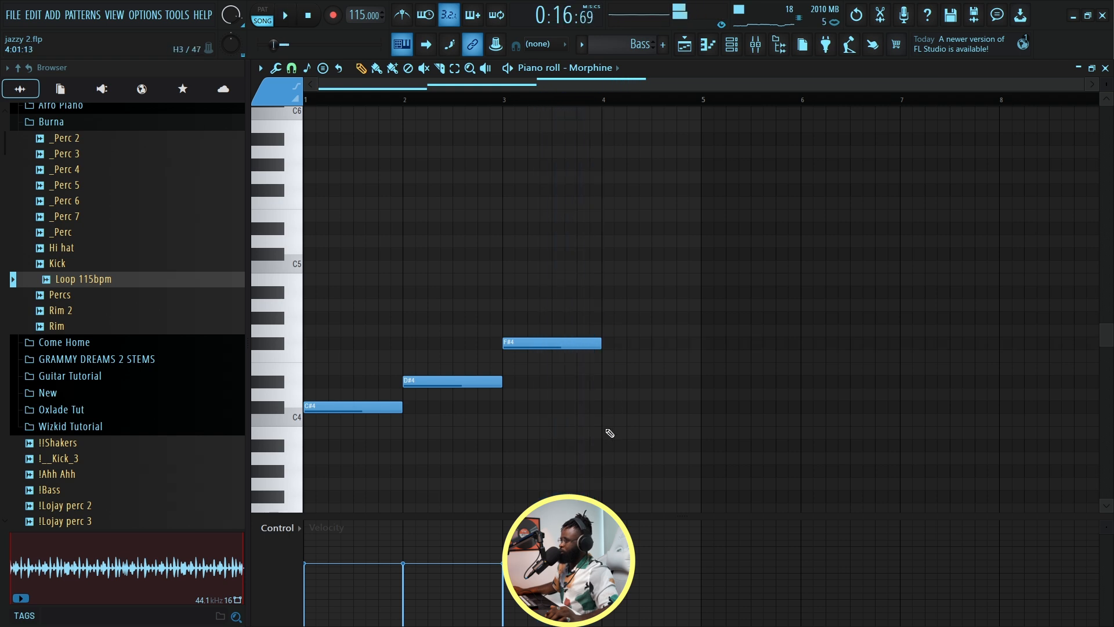
click(603, 407)
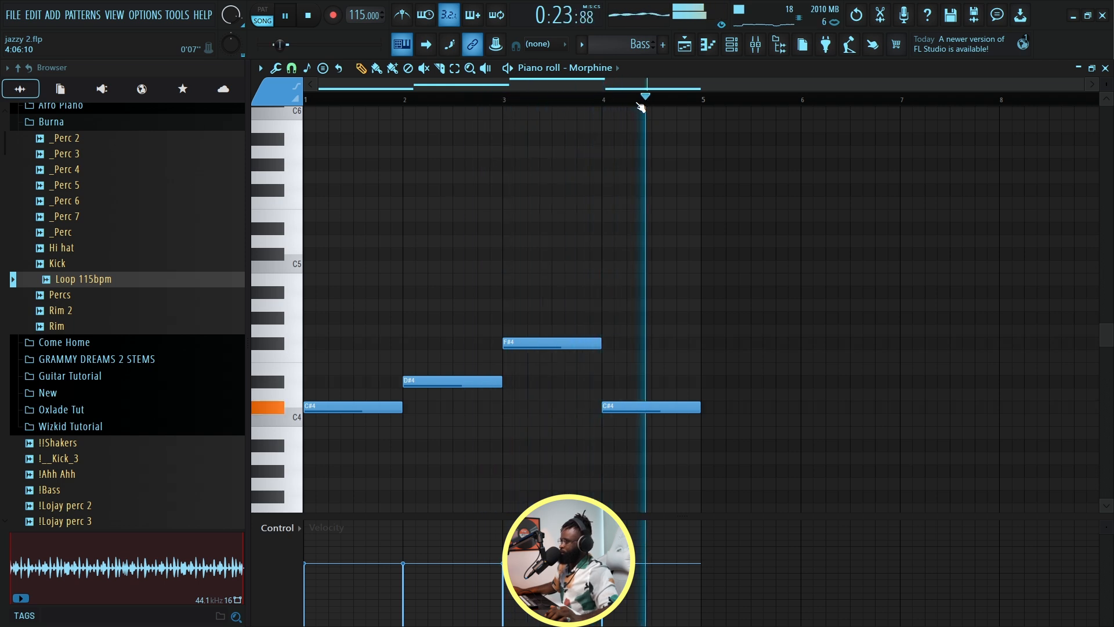
key(space)
Step: Duplicate the four-bar bass line into bars 5 to 8 and place the Bass pattern on Track 14 from bar 9
key(ctrl+a)
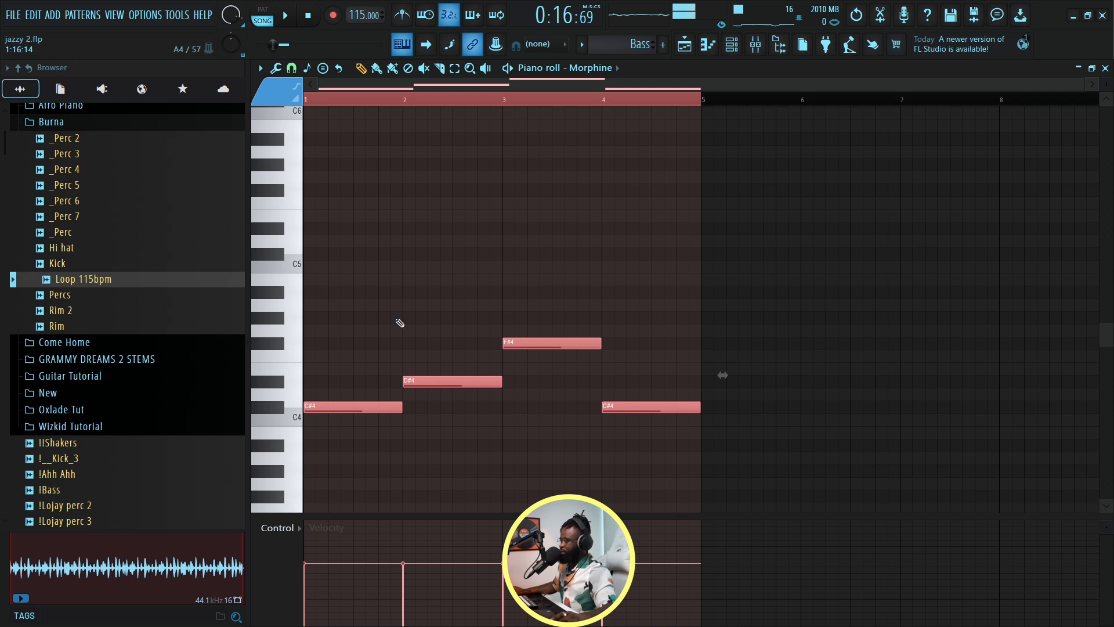
key(ctrl+b)
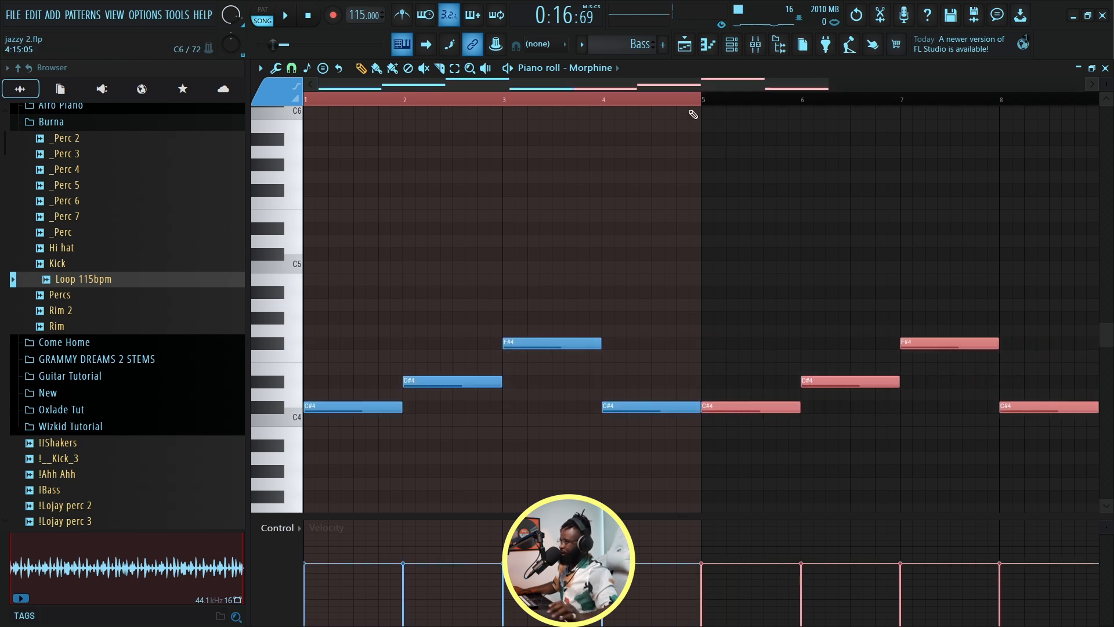
click(685, 45)
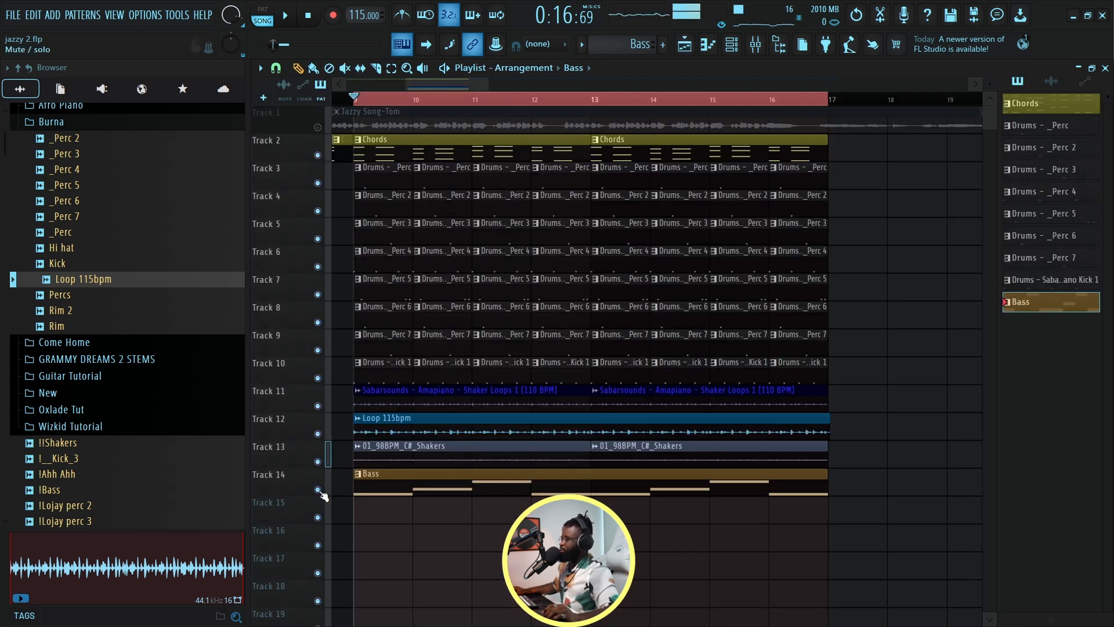
Step: Solo Track 14 and render the Bass pattern to an audio clip there, routed to mixer track 4
right_click(319, 490)
double_click(448, 481)
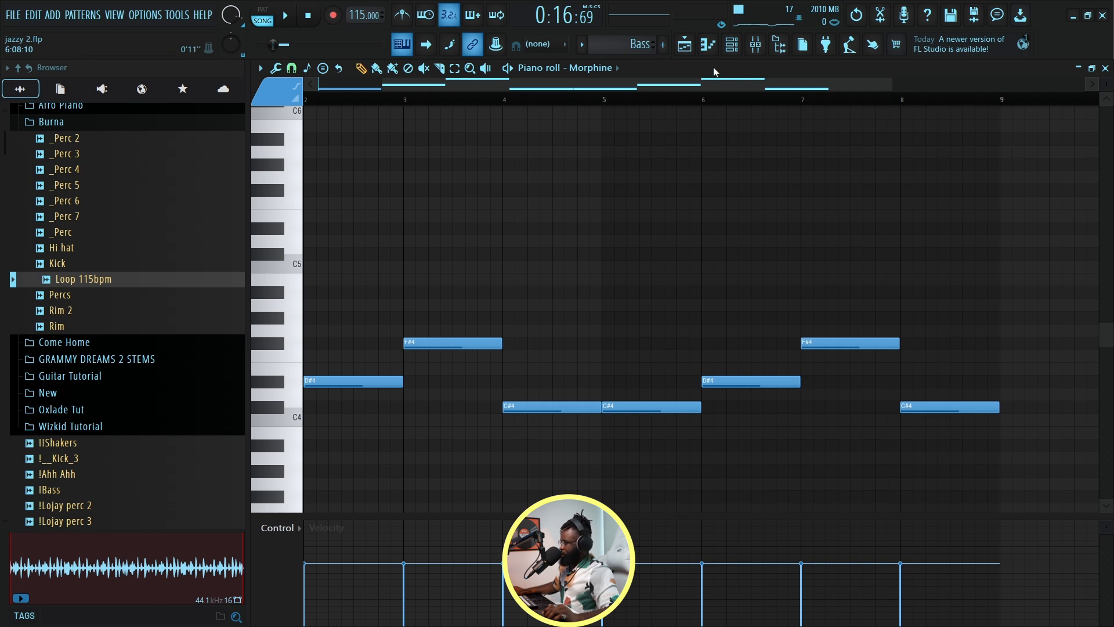
click(685, 47)
right_click(1059, 300)
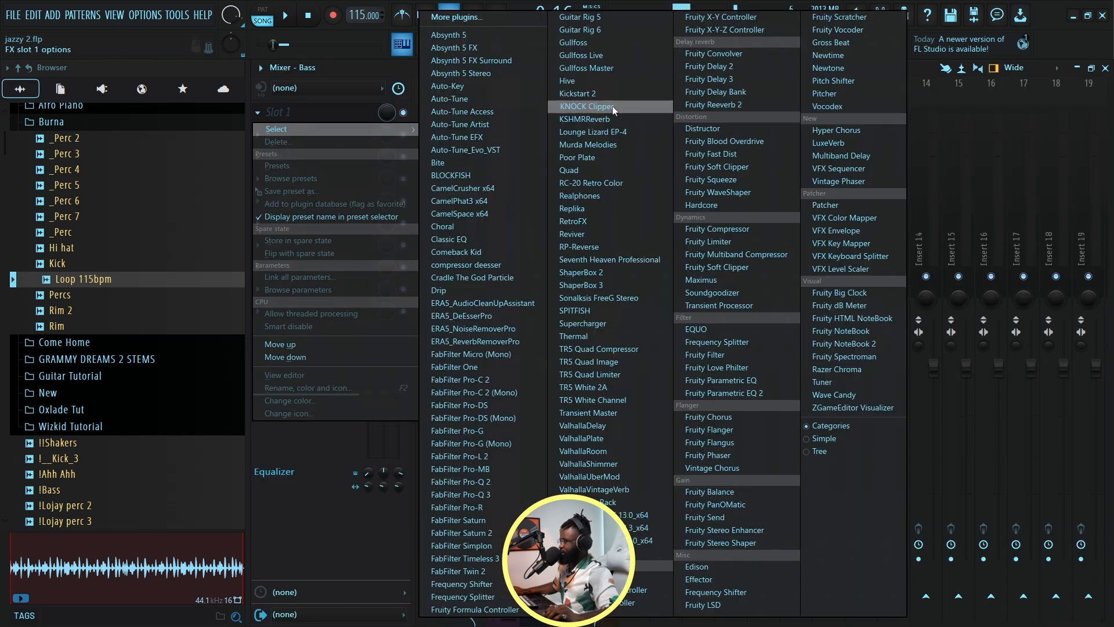
Step: Insert Kickstart 2 in the first effect slot of the Bass mixer track and play the bass through it
click(598, 94)
key(space)
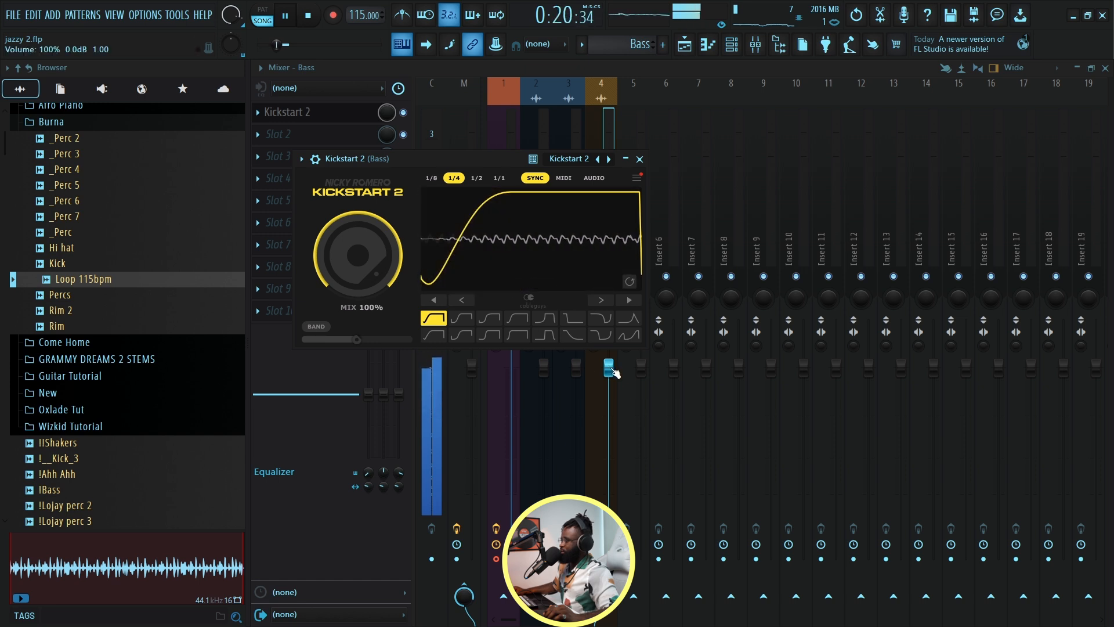
click(695, 48)
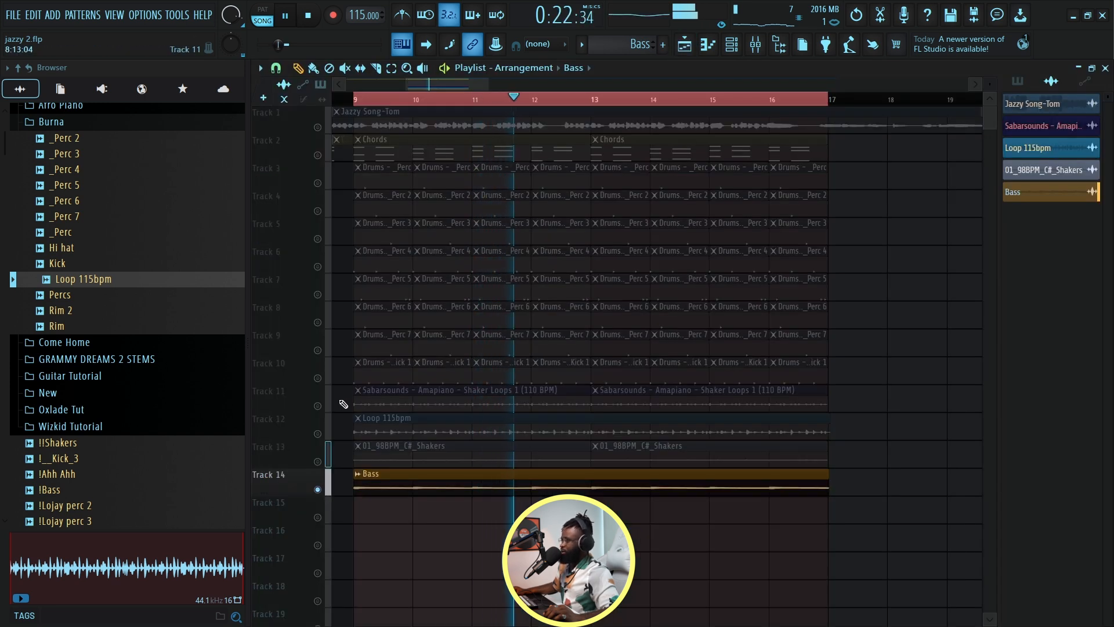
Step: Listen to the kick on Track 10 and the chords on Track 2 together with the soloed bass
click(375, 373)
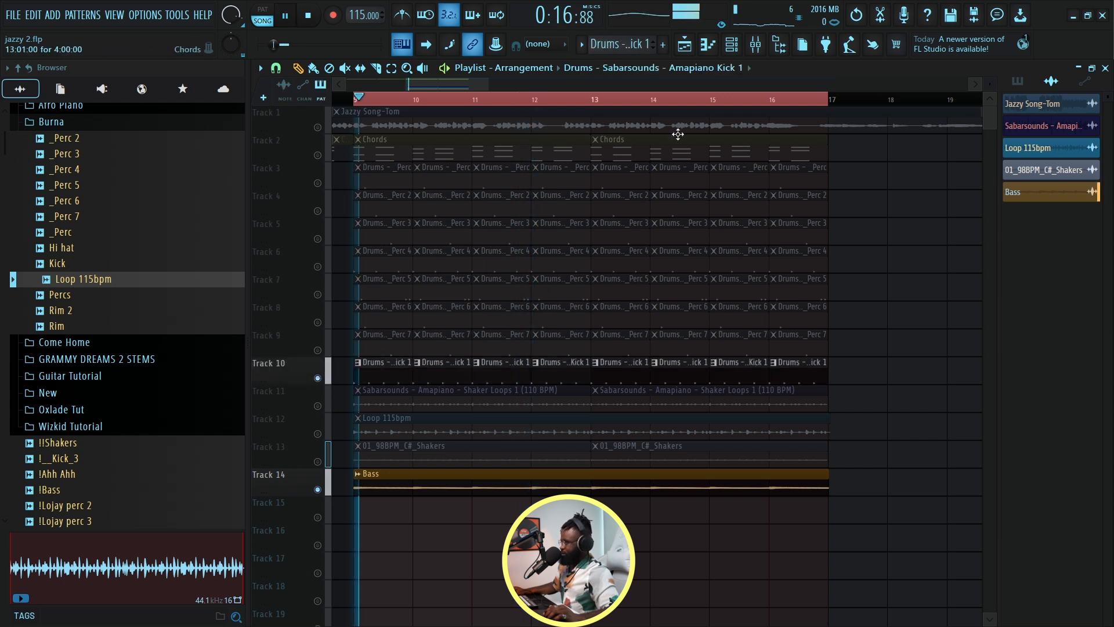
click(709, 45)
click(490, 386)
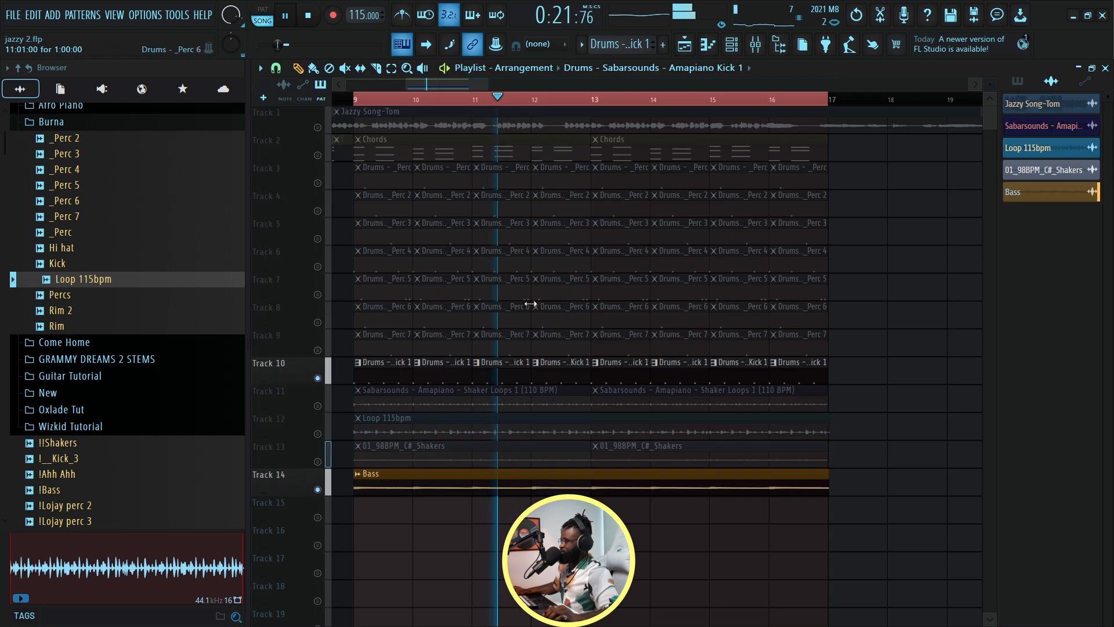
click(317, 156)
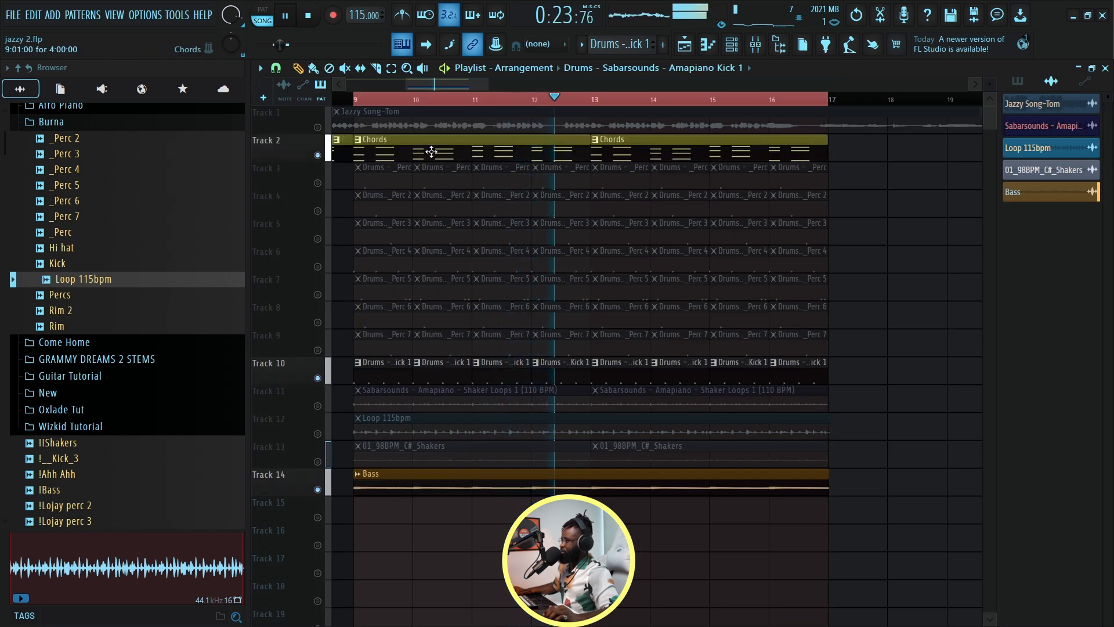
Step: Slightly lower the Mix of the first IR Reverb in the Kontakt 7 guitar's Amps & FX chain used for the chords
click(501, 150)
click(731, 45)
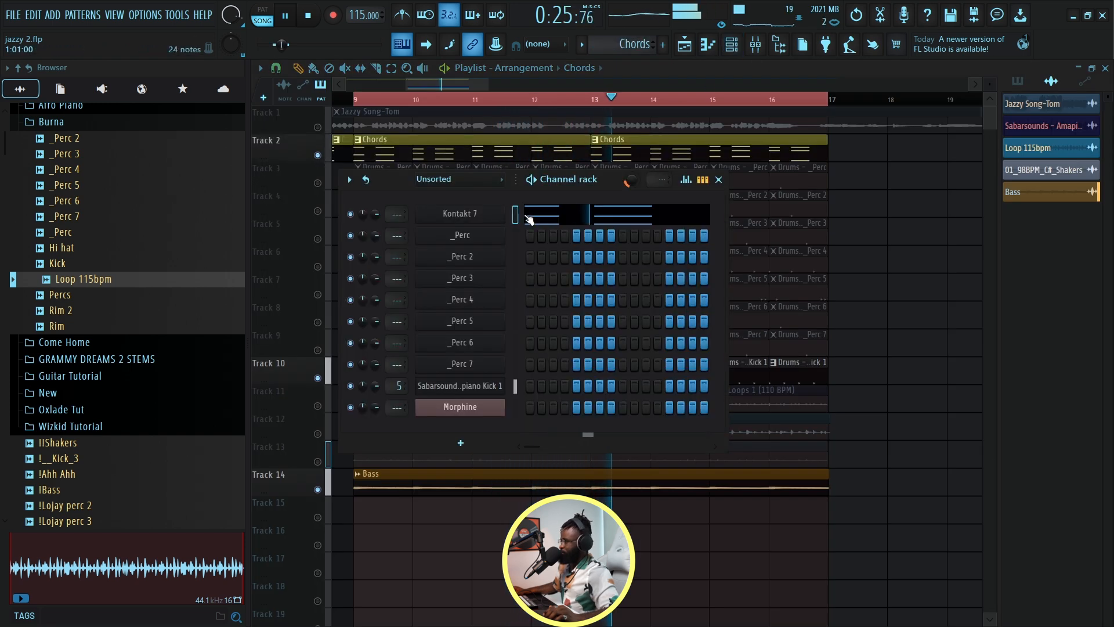
click(468, 216)
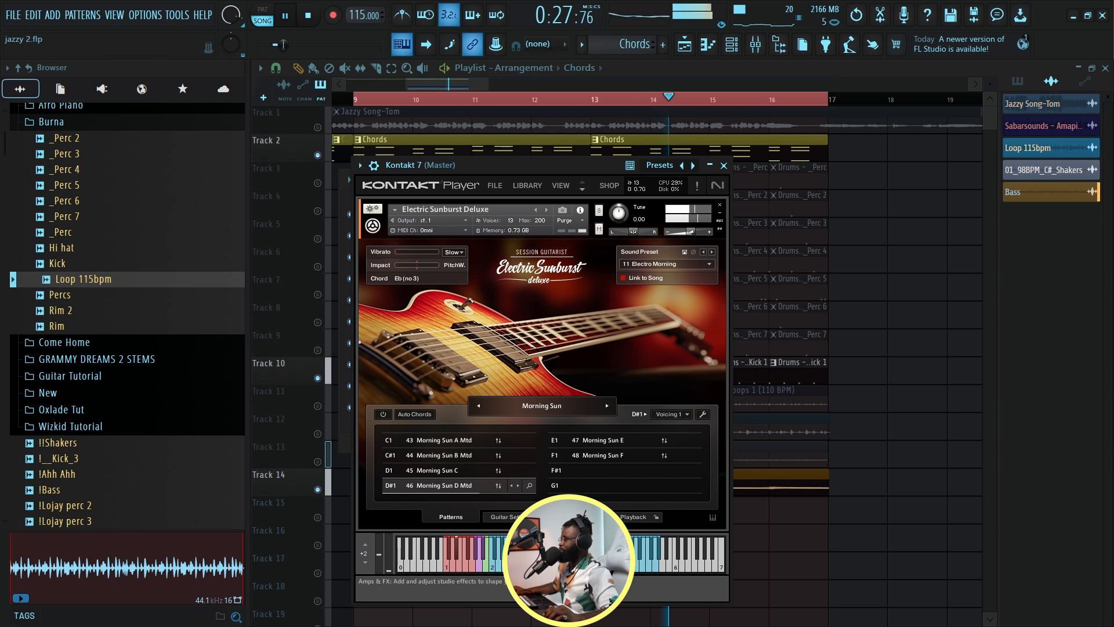
click(552, 515)
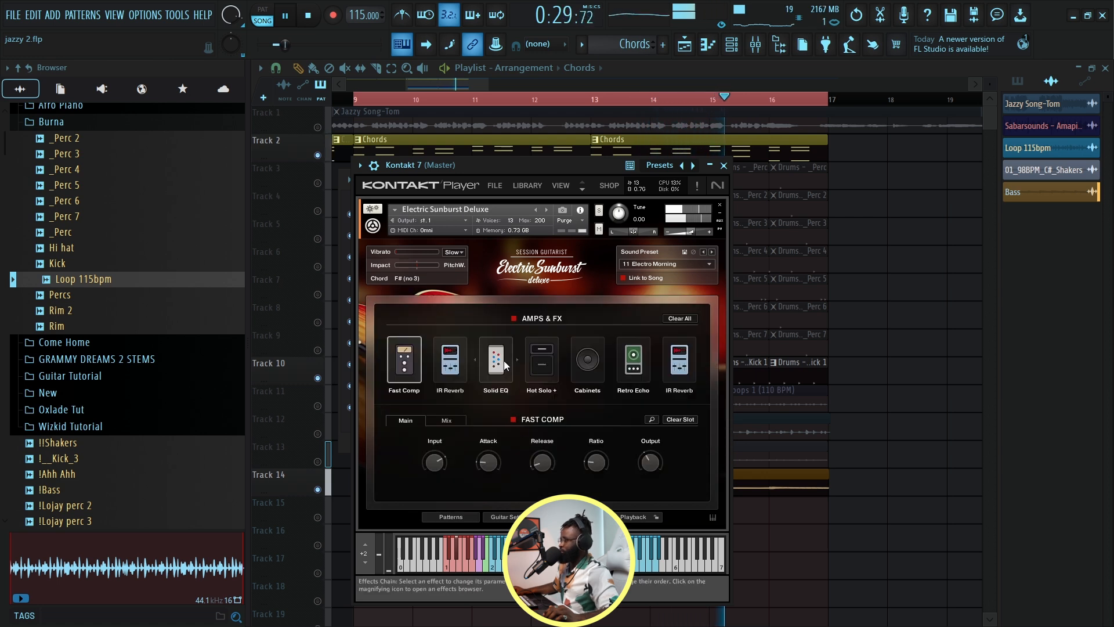
click(450, 360)
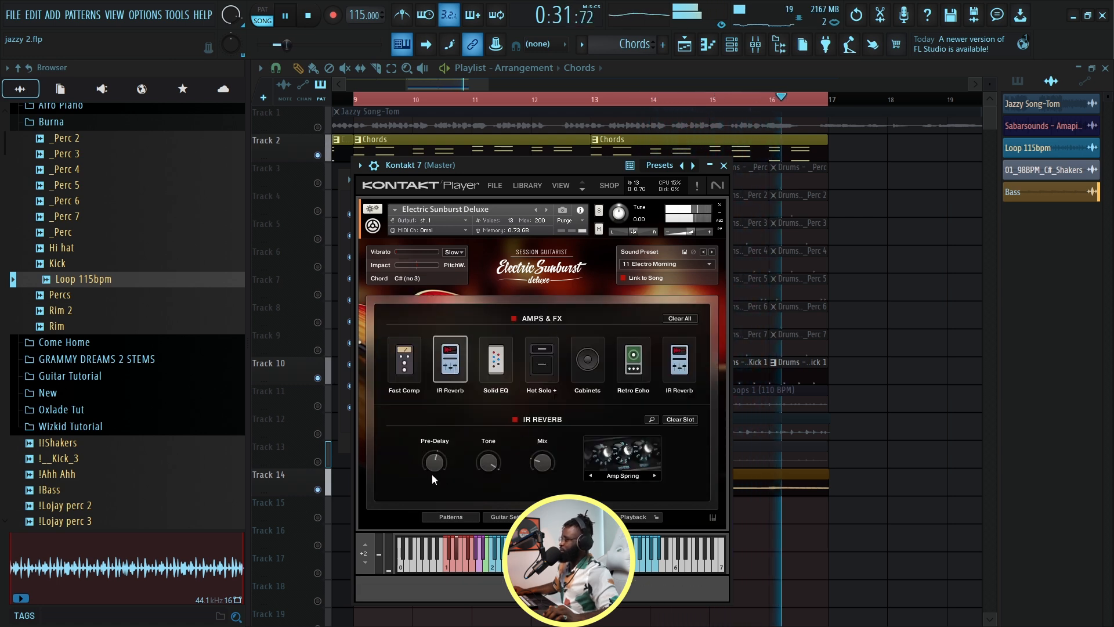
drag(541, 465, 543, 475)
right_click(869, 388)
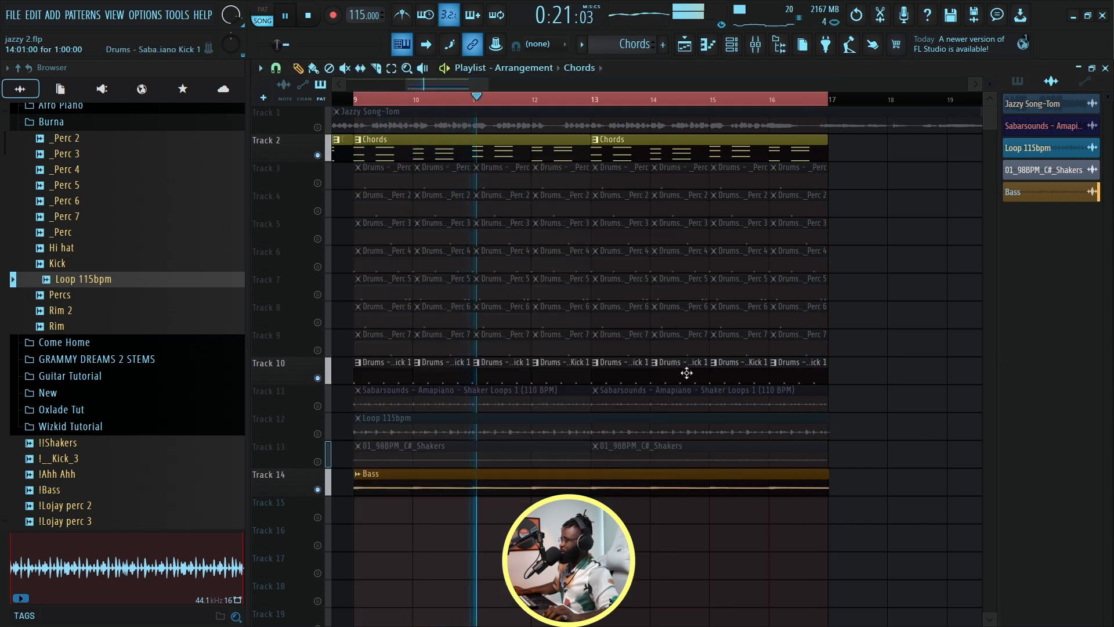
Step: Stop playback and bring all tracks back from solo, leaving only the Track 1 audio muted
scroll(573, 104, down, 3)
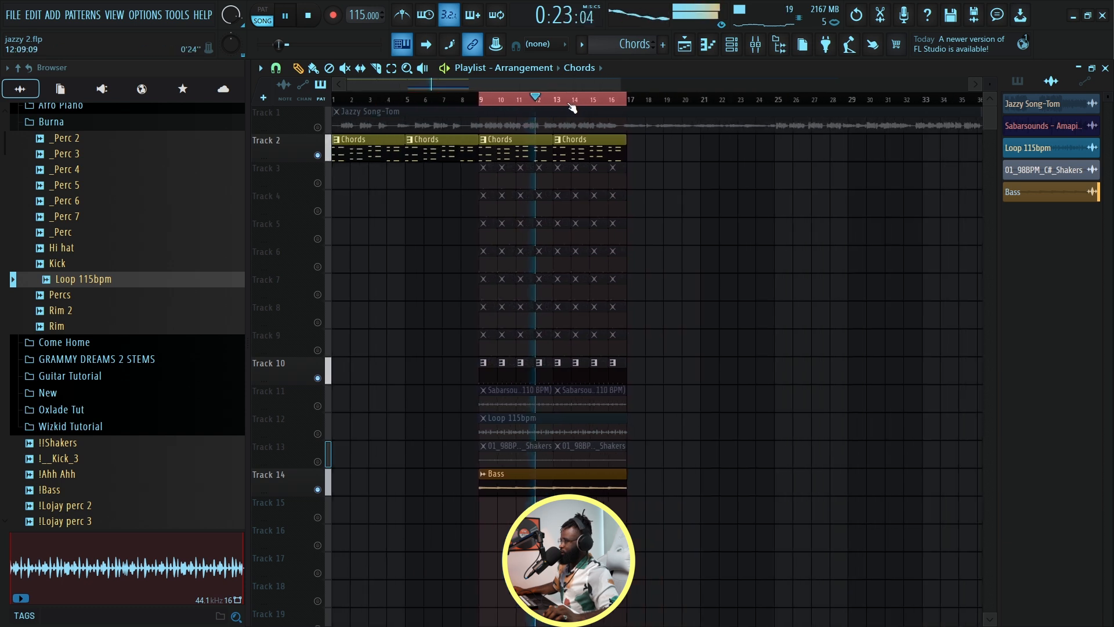
key(space)
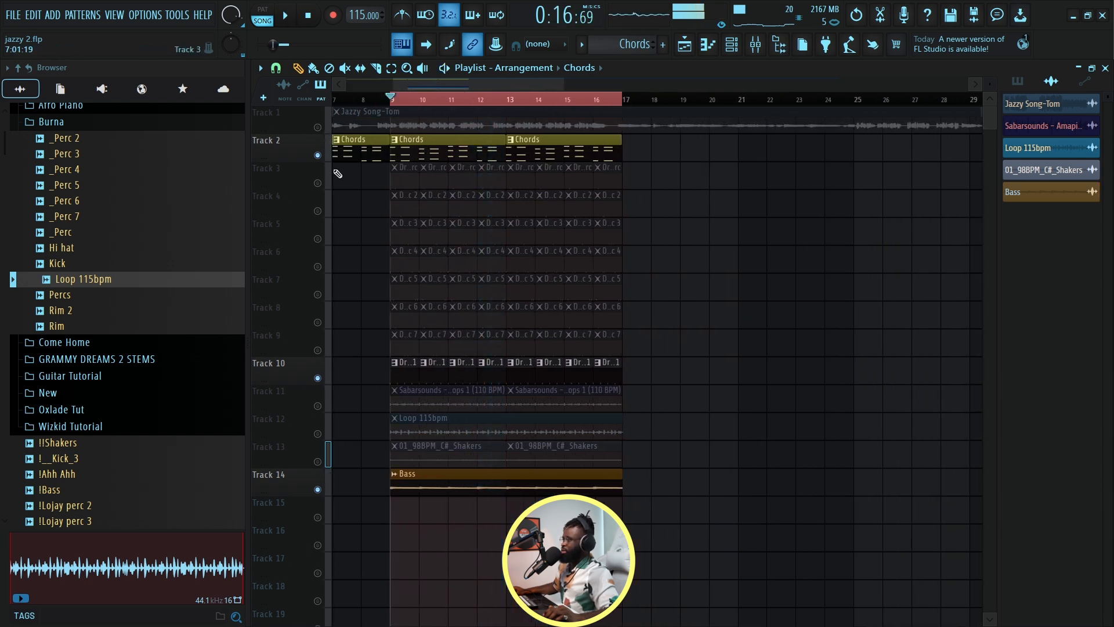
right_click(317, 128)
right_click(318, 128)
click(317, 128)
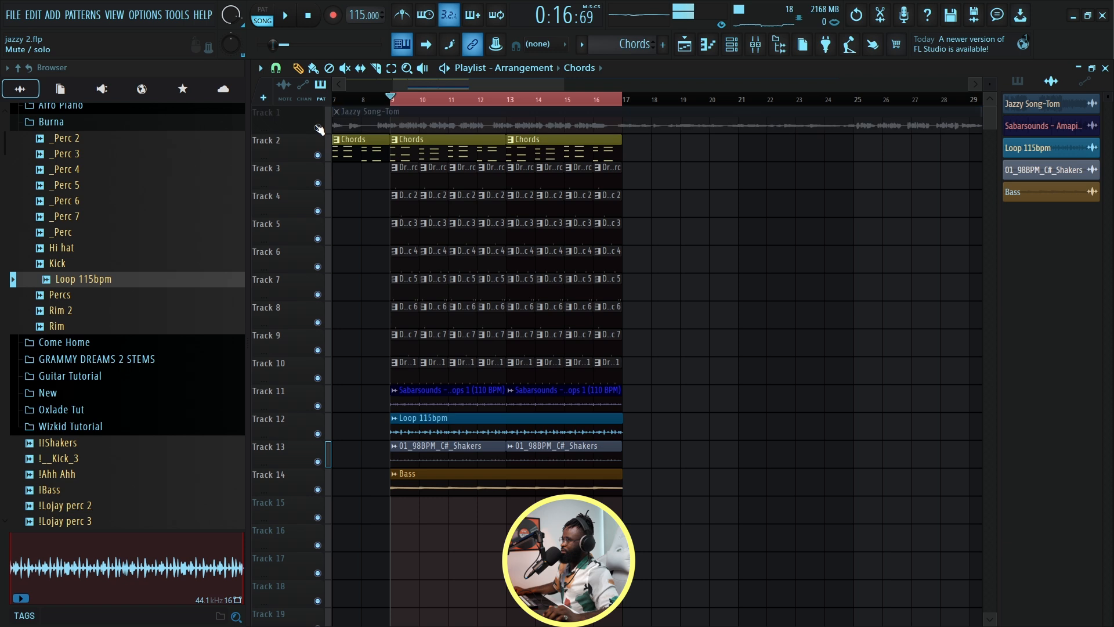
Step: Play the full beat and lower the Bass audio clip's channel volume to about 92%
key(space)
scroll(522, 290, up, 3)
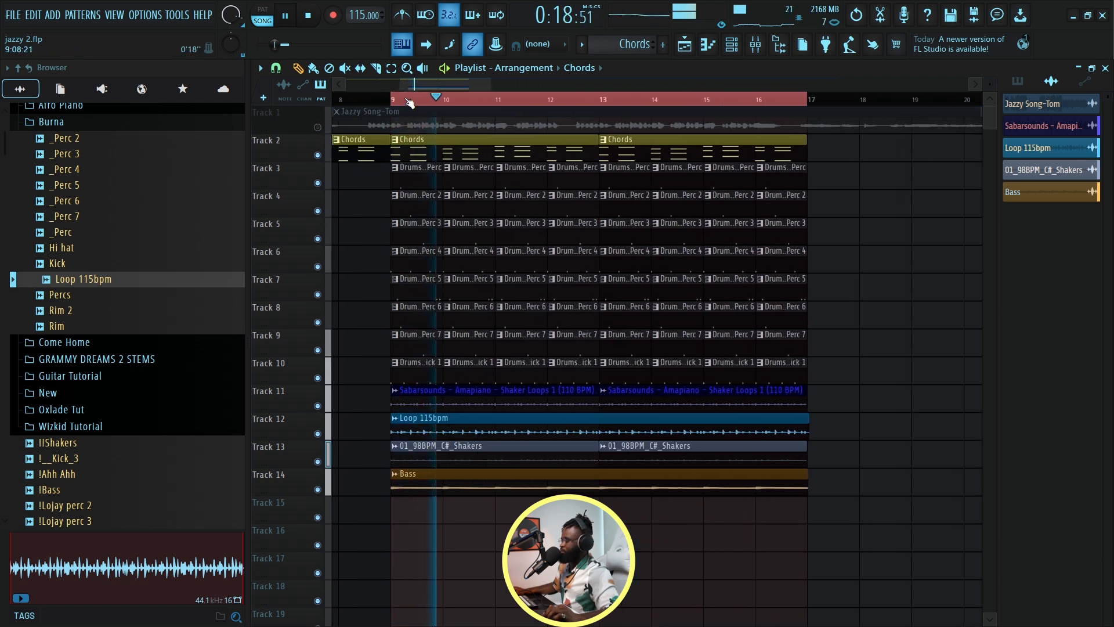
double_click(566, 487)
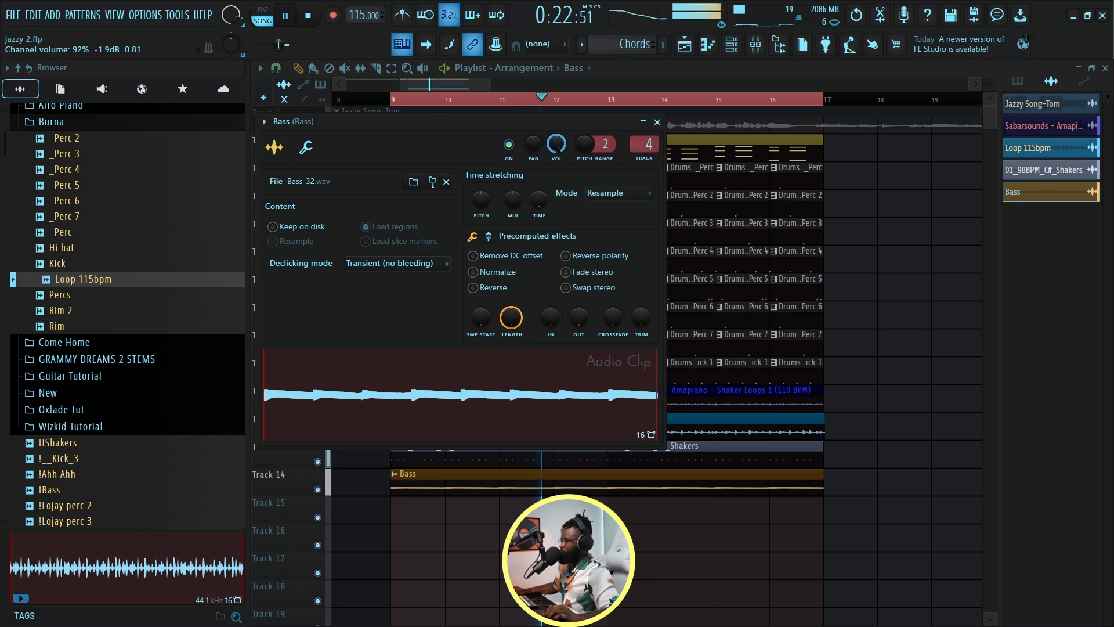
click(656, 122)
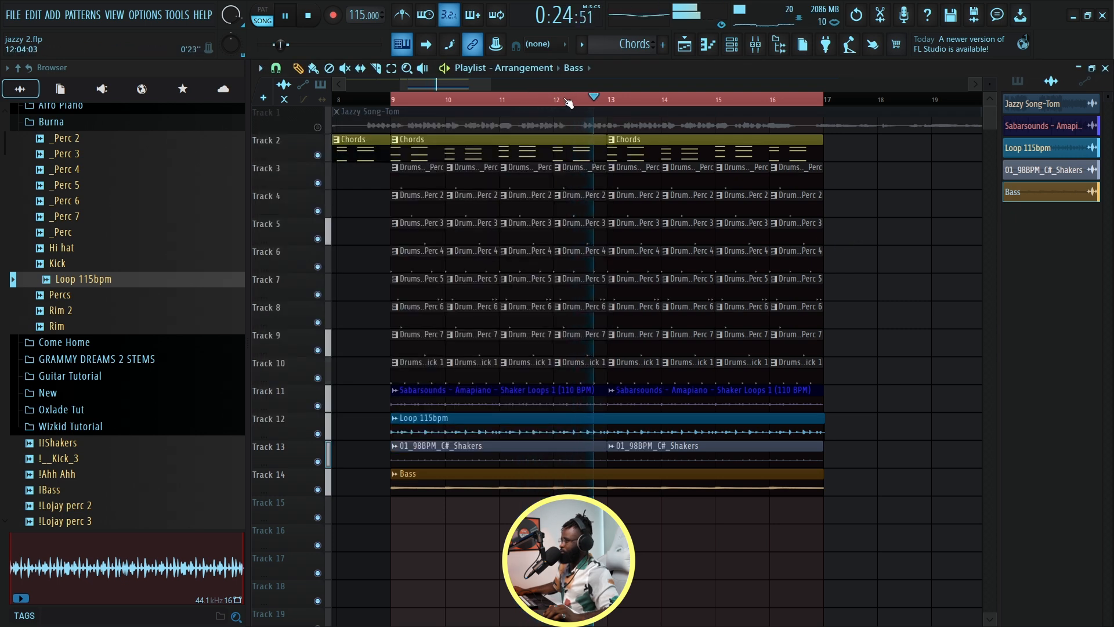
Step: Reduce the playlist track height and duplicate all clips in bars 9 to 16 on Tracks 2 to 14 from bar 17
scroll(572, 103, down, 4)
scroll(568, 103, up, 3)
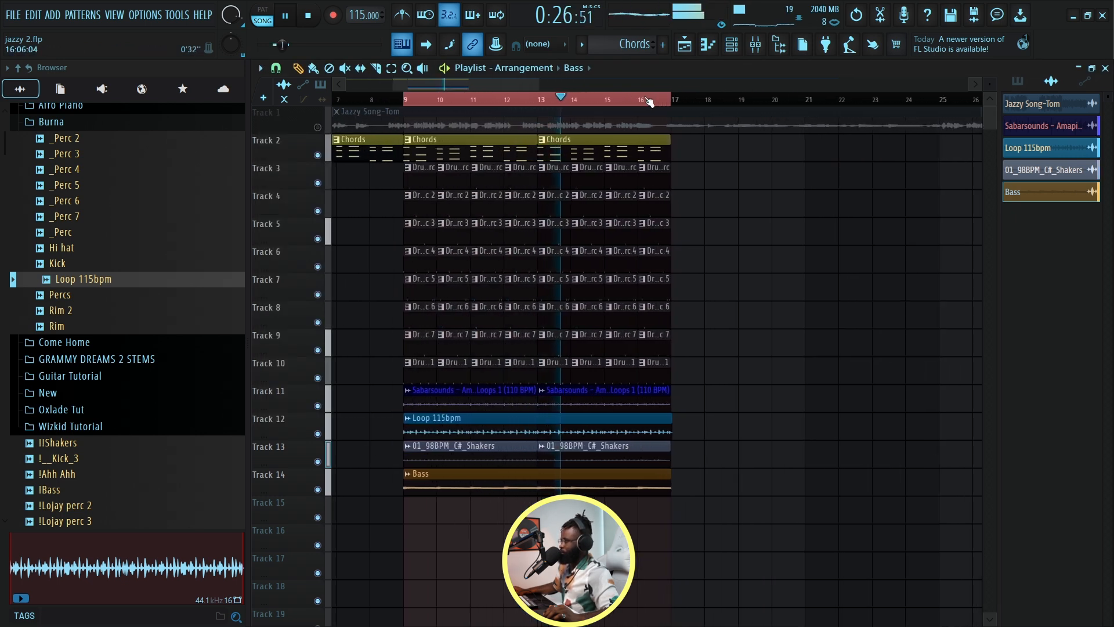
drag(992, 84, 992, 88)
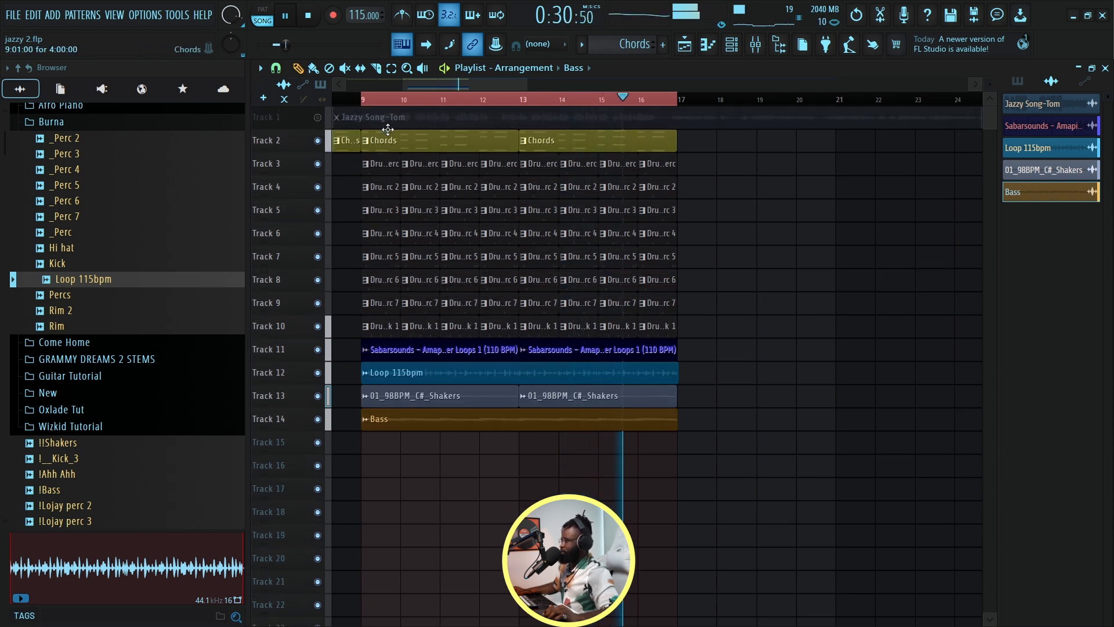
key(space)
drag(372, 152, 676, 450)
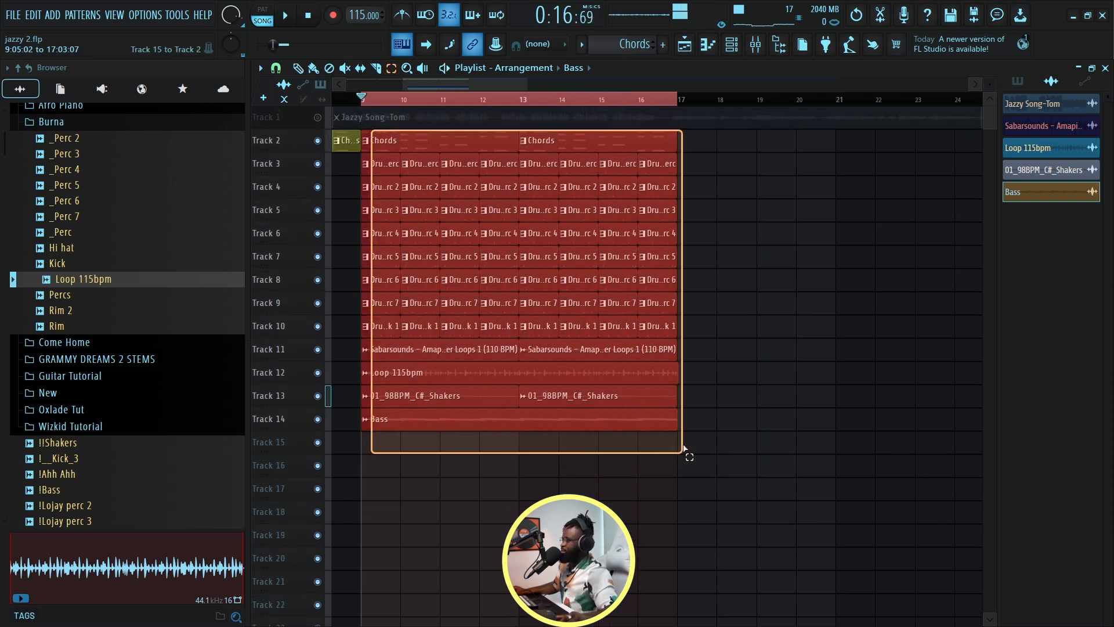
drag(380, 151, 704, 150)
Step: Set the playback loop over the duplicated section, bars 17 to 24, and play it
ctrl+click(663, 104)
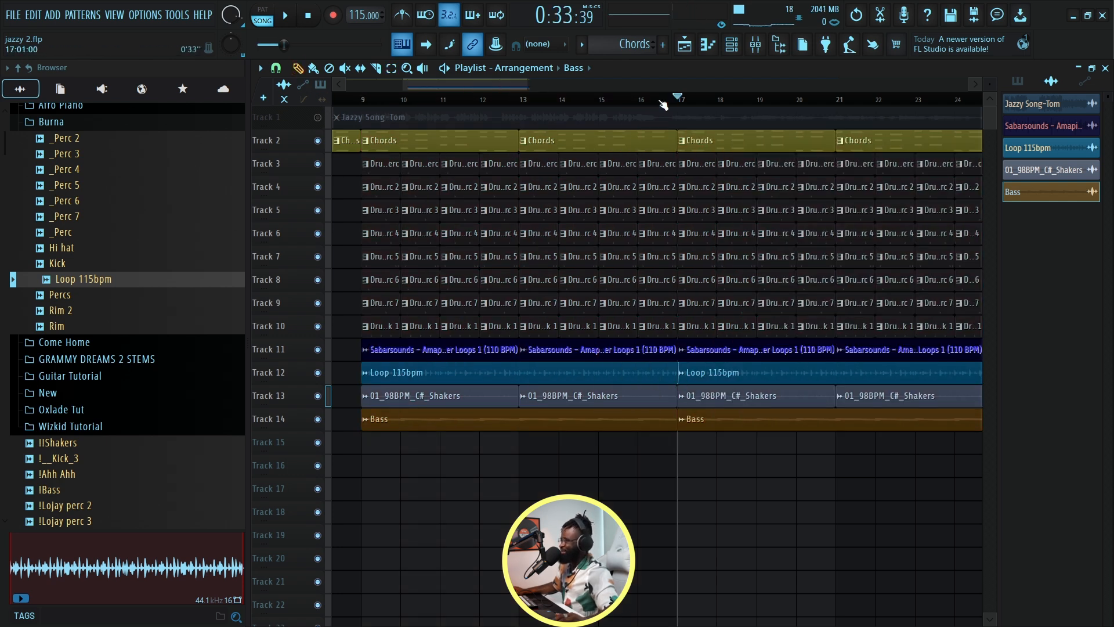
click(662, 104)
scroll(661, 105, down, 4)
key(space)
drag(649, 102, 799, 106)
ctrl+click(858, 181)
key(space)
scroll(825, 109, up, 4)
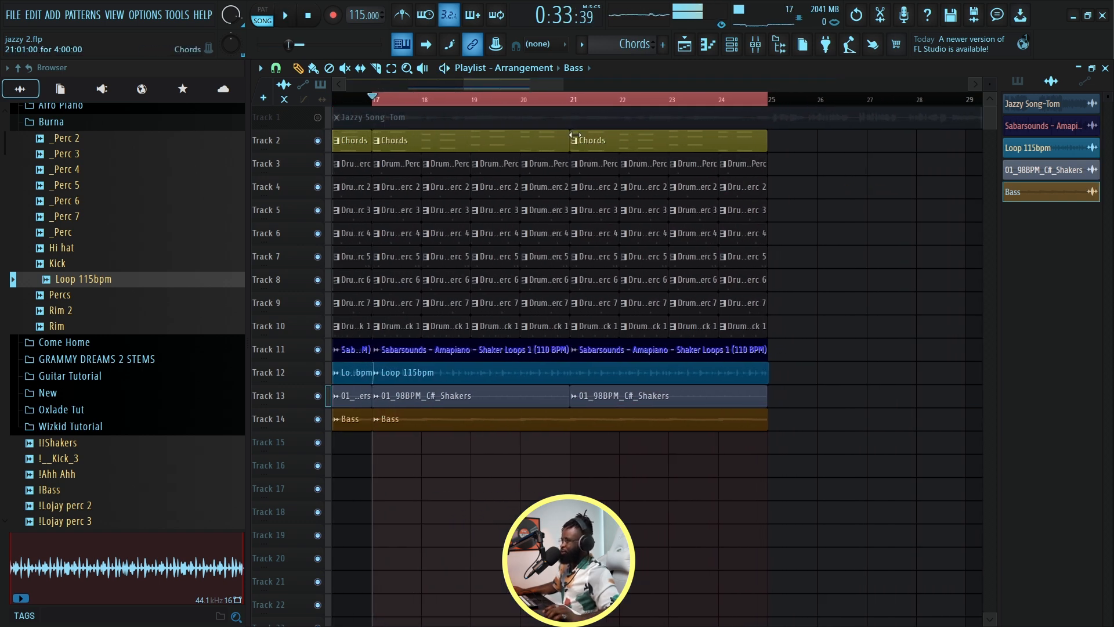
Step: Make the Chords clip at bar 21 a unique pattern and play it in the Kontakt 7 piano roll
click(577, 141)
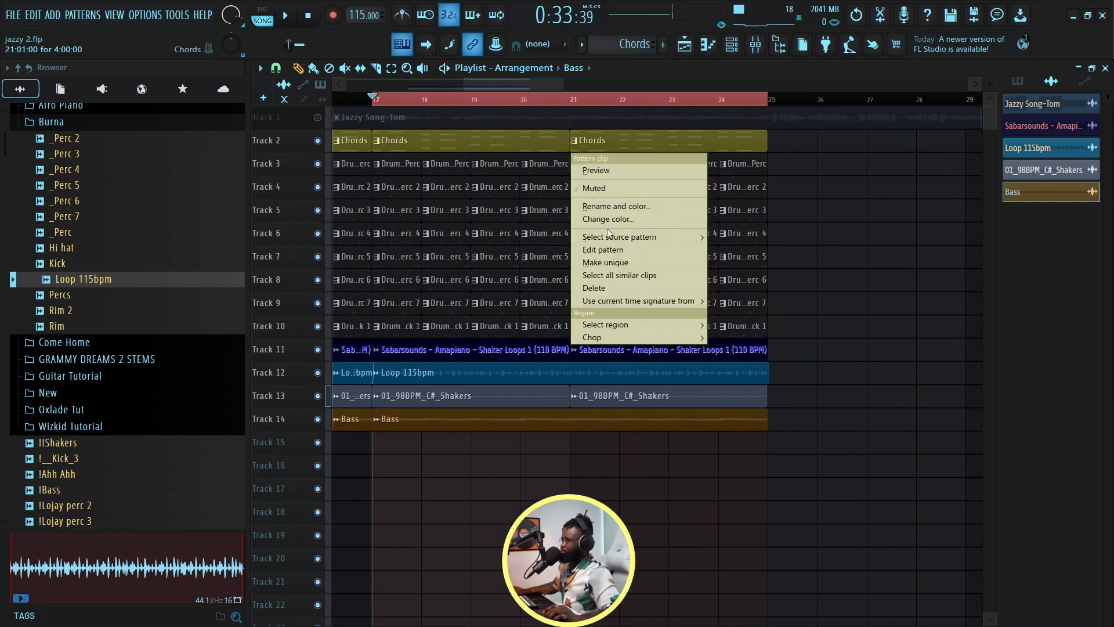
click(603, 263)
key(space)
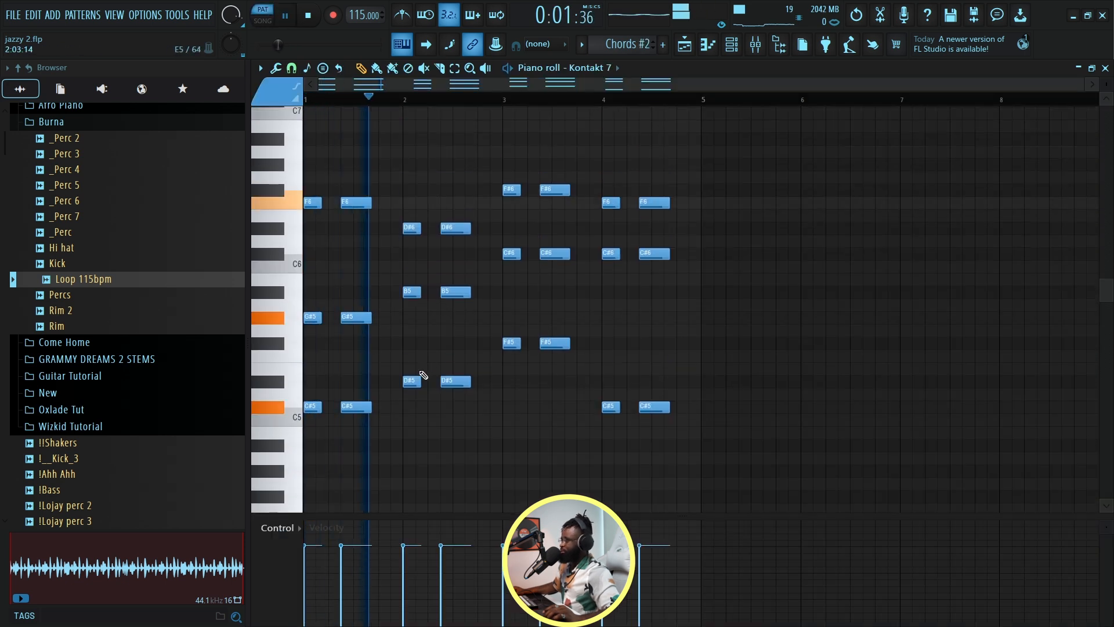
key(space)
Step: In the bar 1 chords of Chords #2, move the lowest notes to B4 and the middle notes to B5, and play them
drag(307, 406, 305, 453)
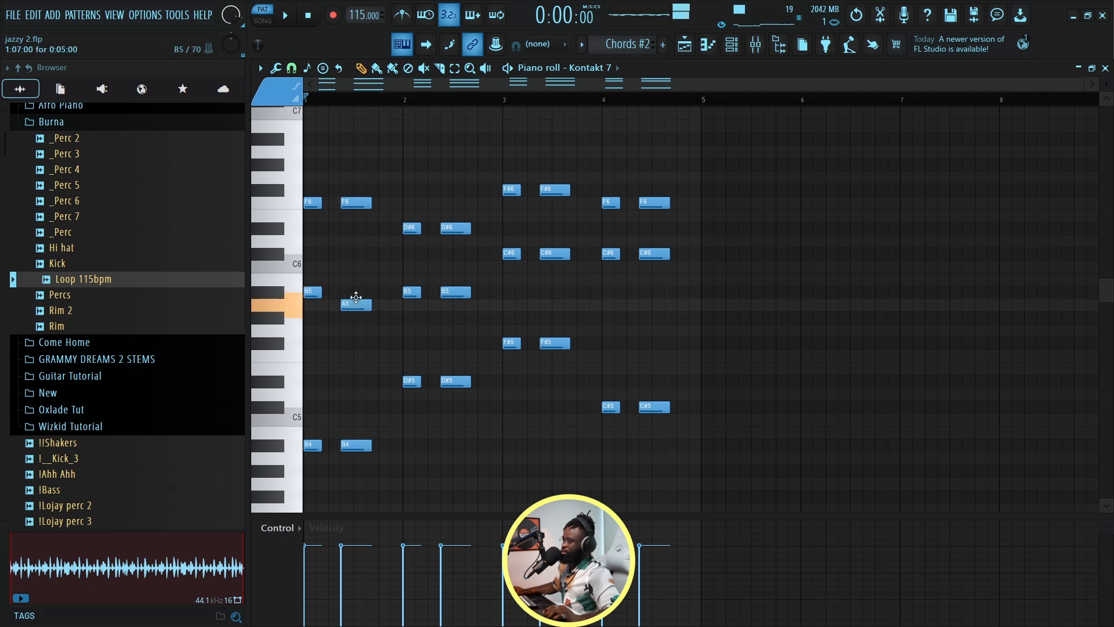
key(space)
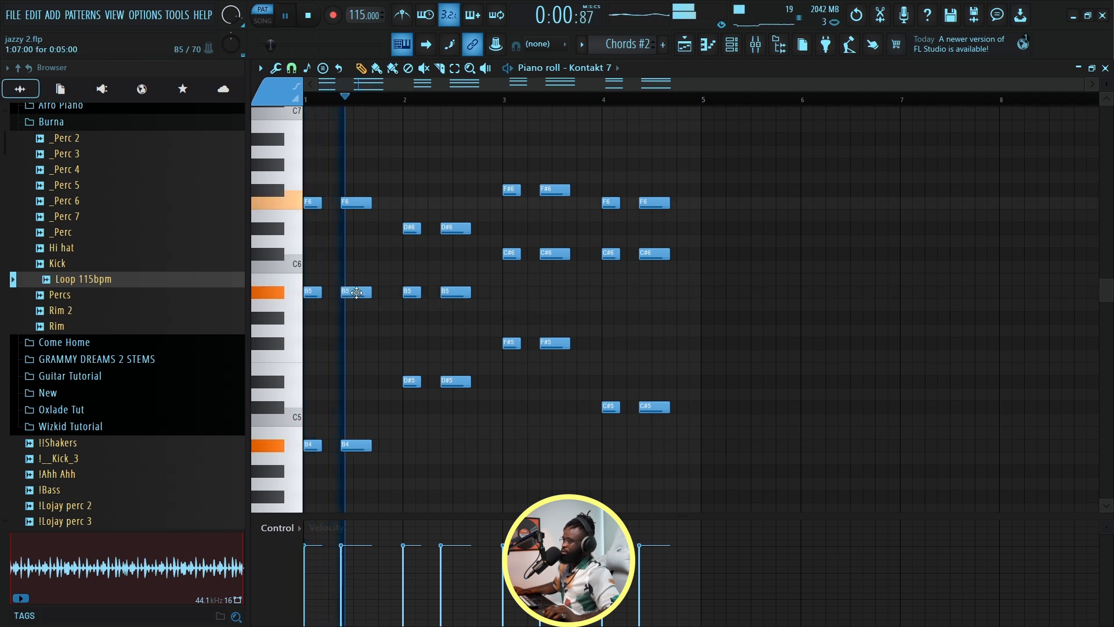
key(space)
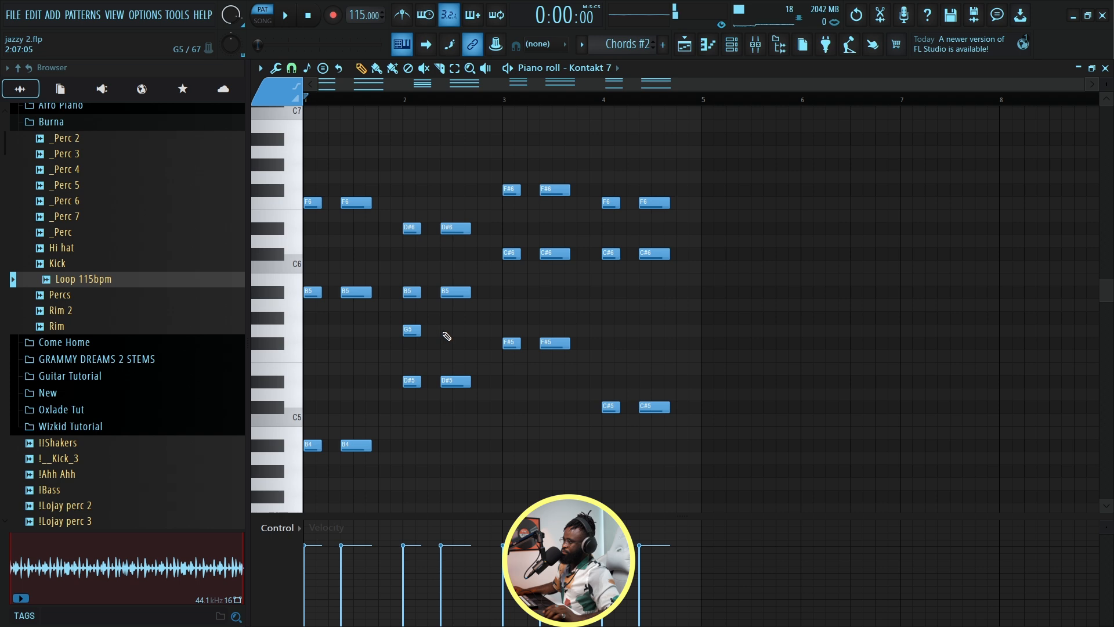
Step: Place the Bass pattern at bar 17 on Track 14, enable only Tracks 2 and 14, and play the section
key(space)
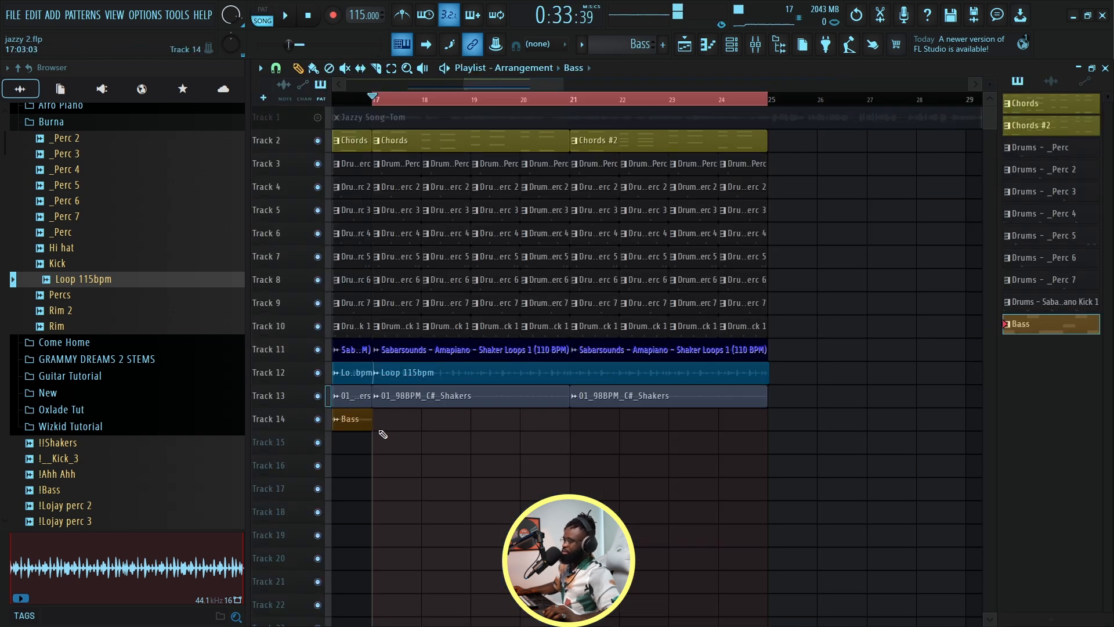
click(382, 429)
right_click(318, 419)
click(319, 141)
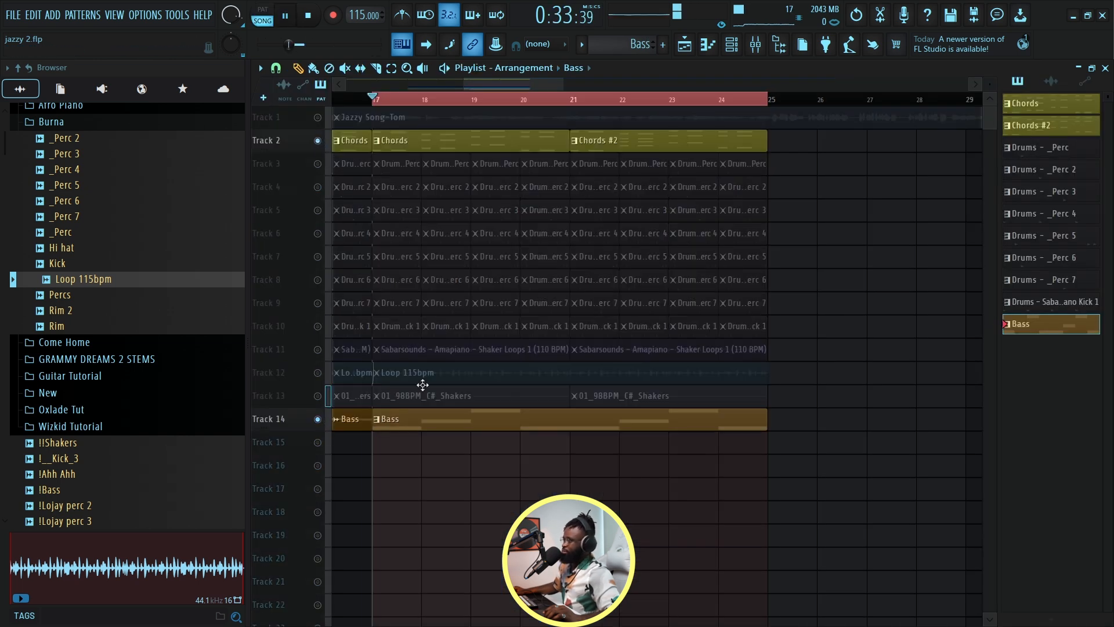
key(space)
Step: Move the Bass pattern's bar 5 note to B3 in the Morphine piano roll and play it through
double_click(455, 423)
scroll(497, 354, down, 5)
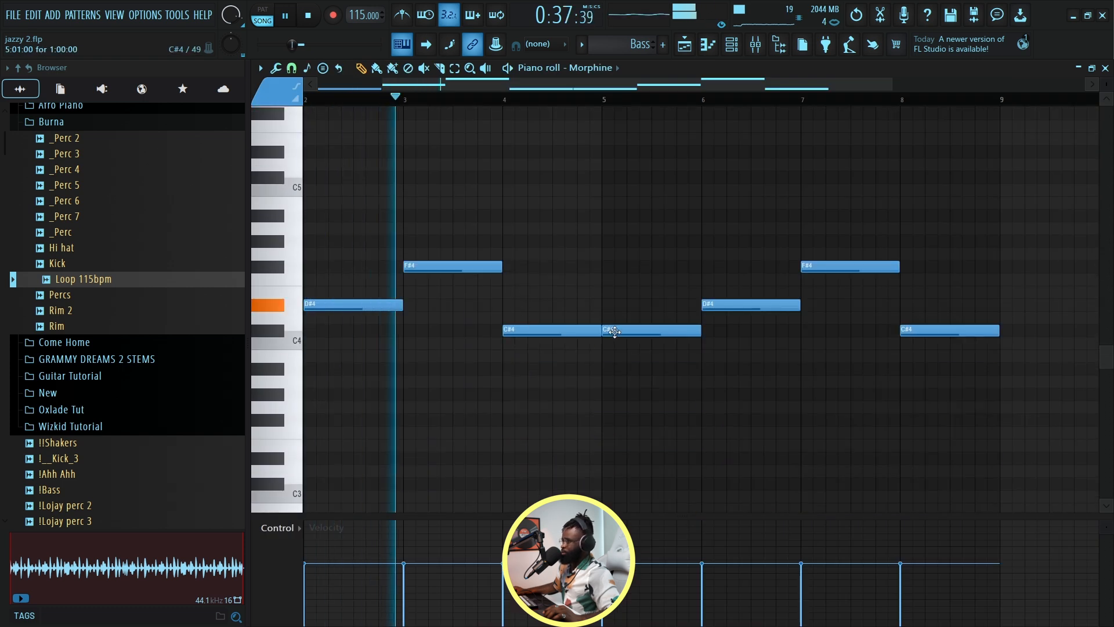
drag(614, 332, 613, 377)
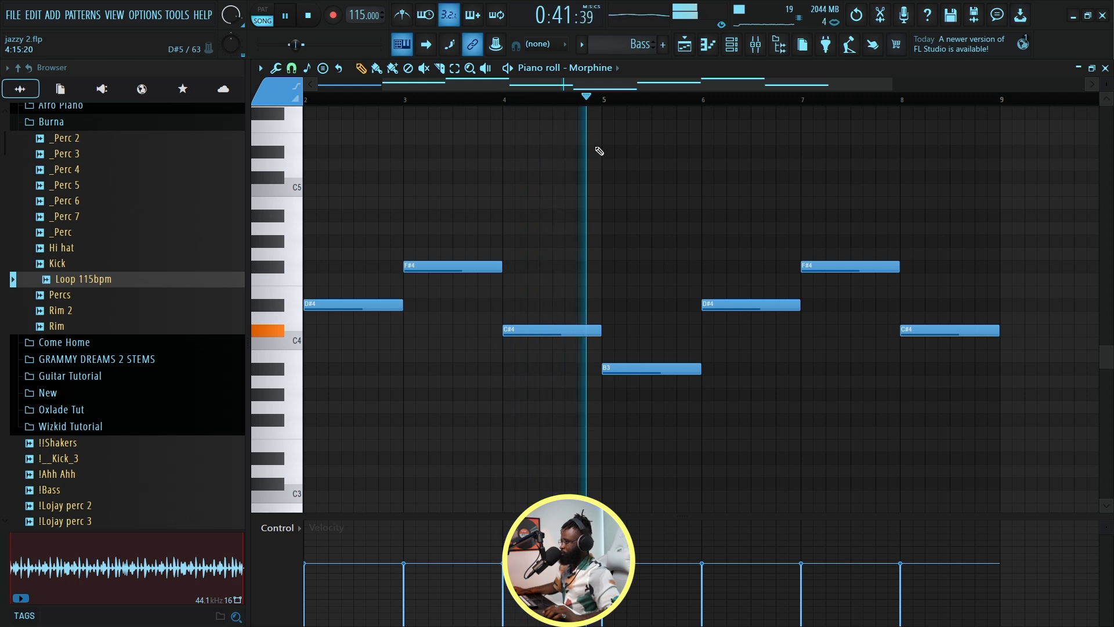
scroll(600, 111, down, 2)
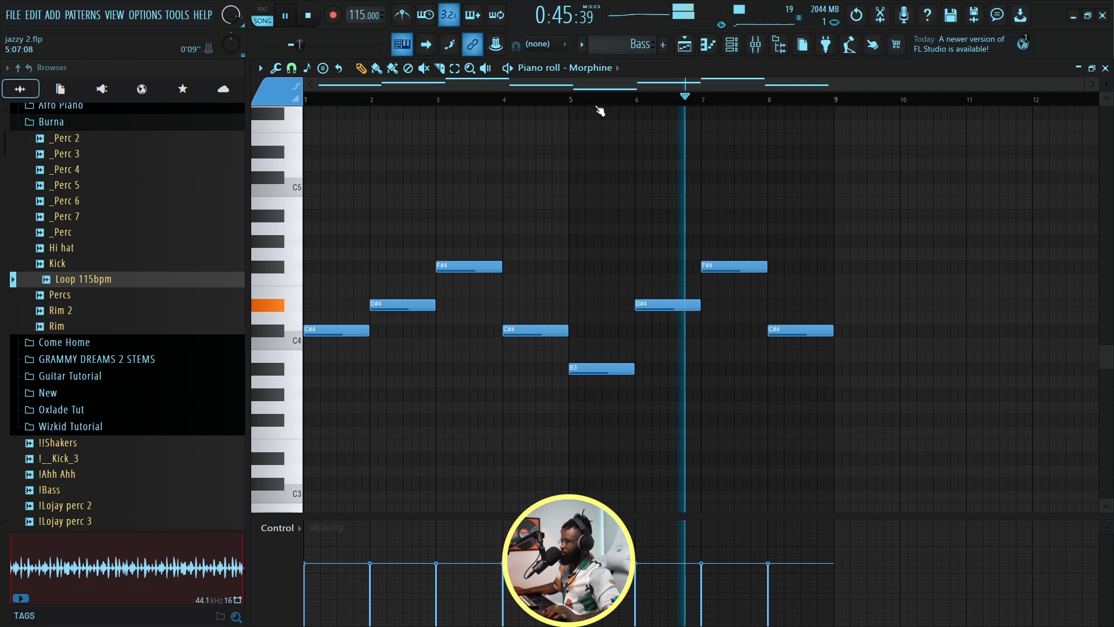
click(684, 44)
key(space)
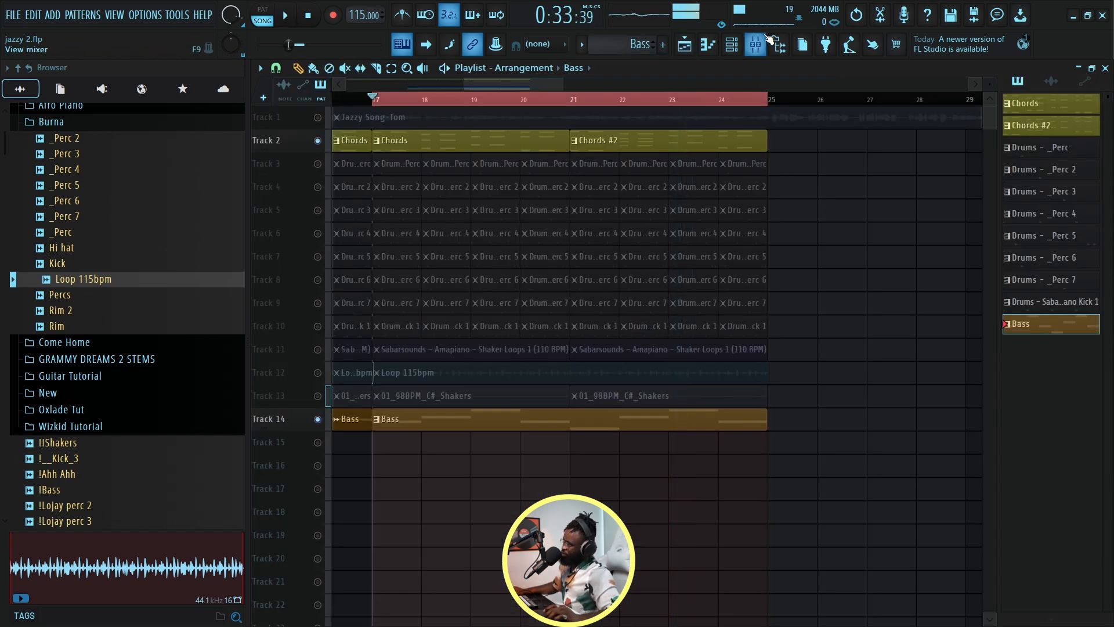
Step: Add a TRITON channel and load its Smooth Sine Lead program
click(733, 46)
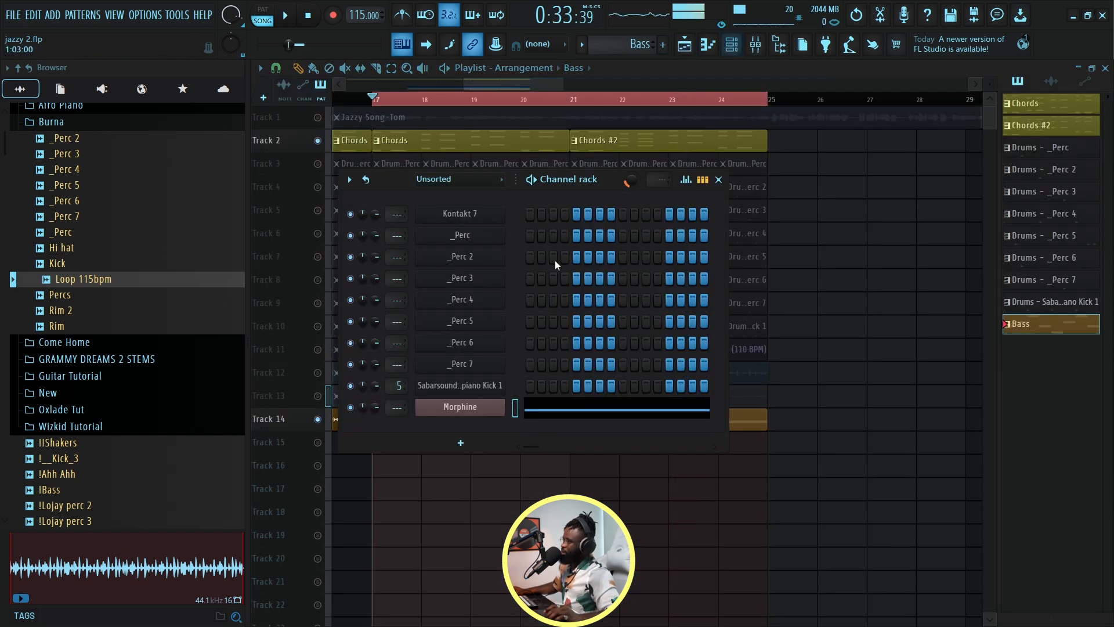
right_click(462, 305)
click(462, 520)
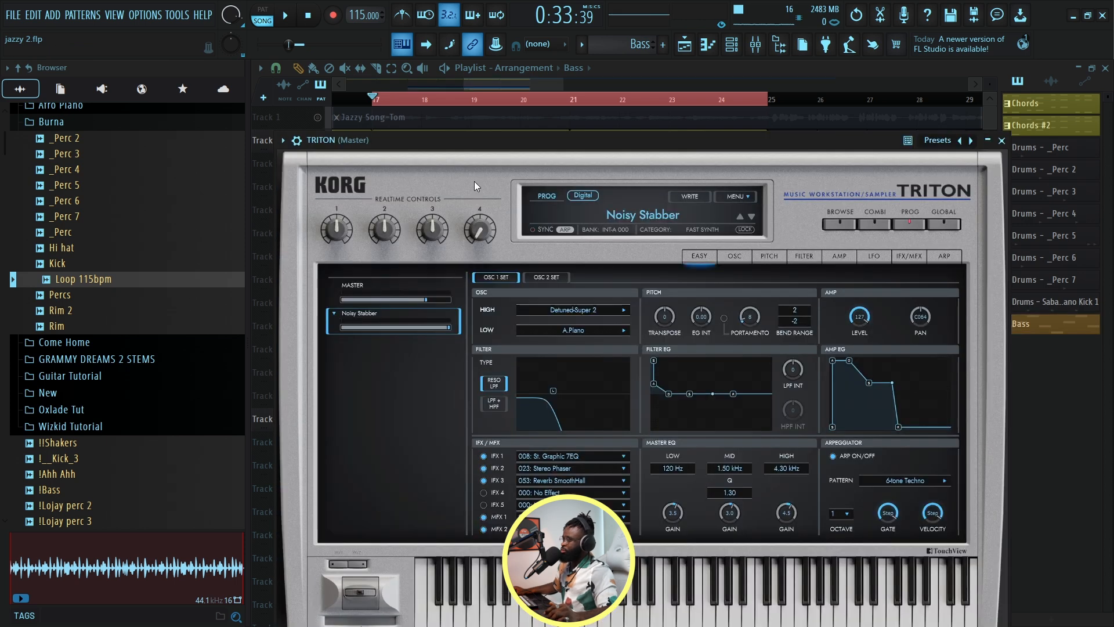
click(637, 214)
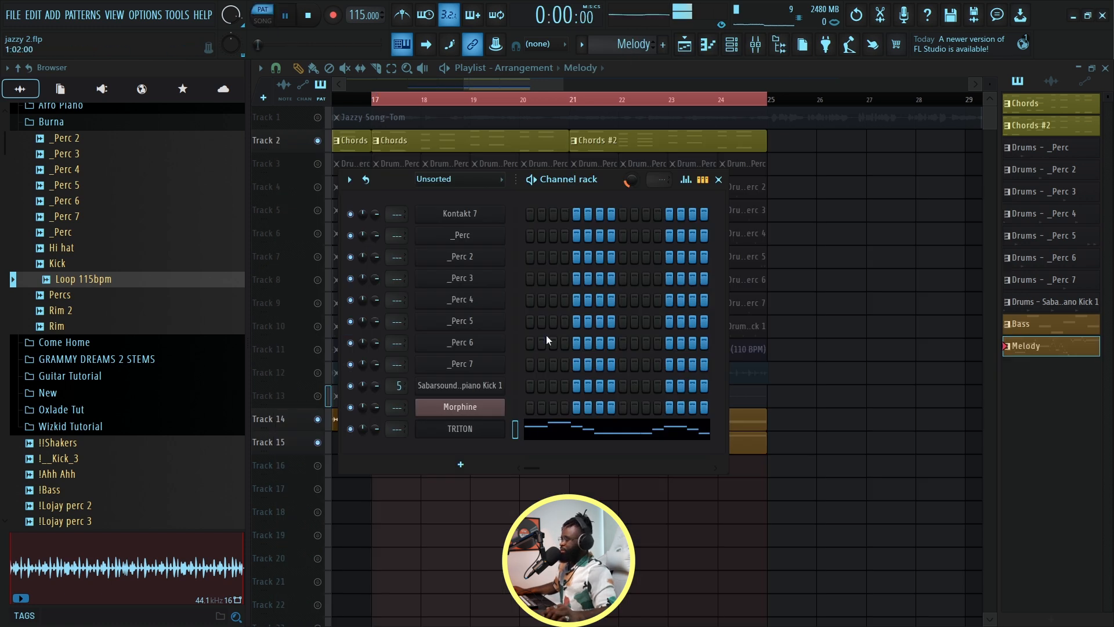
Step: Review and play the TRITON notes of the Melody pattern, and return to the playlist arrangement
click(546, 437)
scroll(379, 261, up, 5)
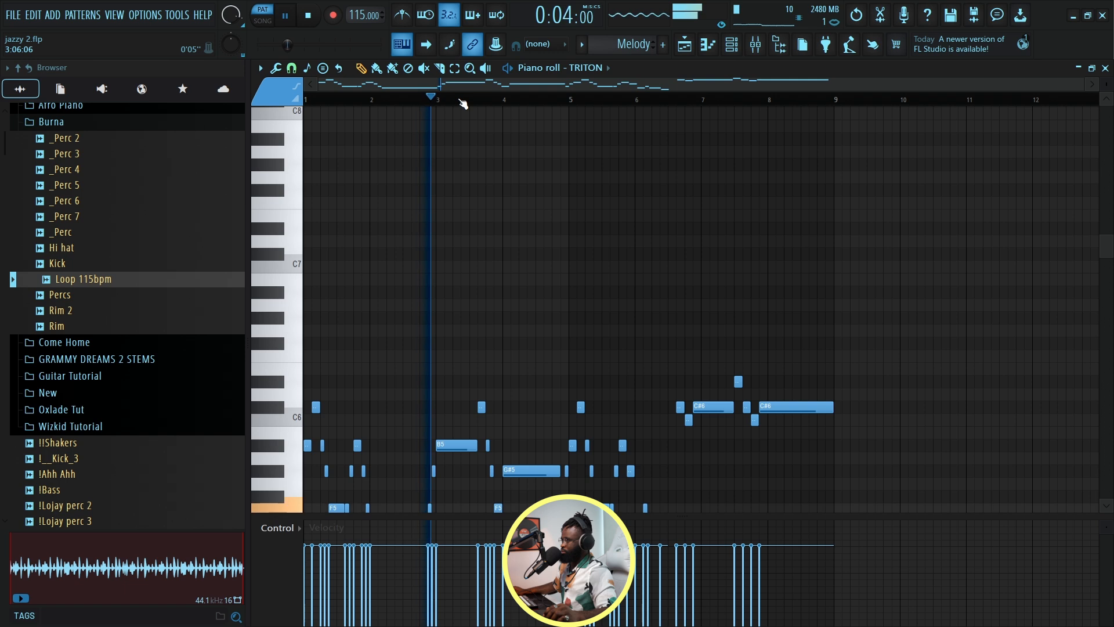
scroll(524, 390, down, 1)
scroll(524, 390, down, 7)
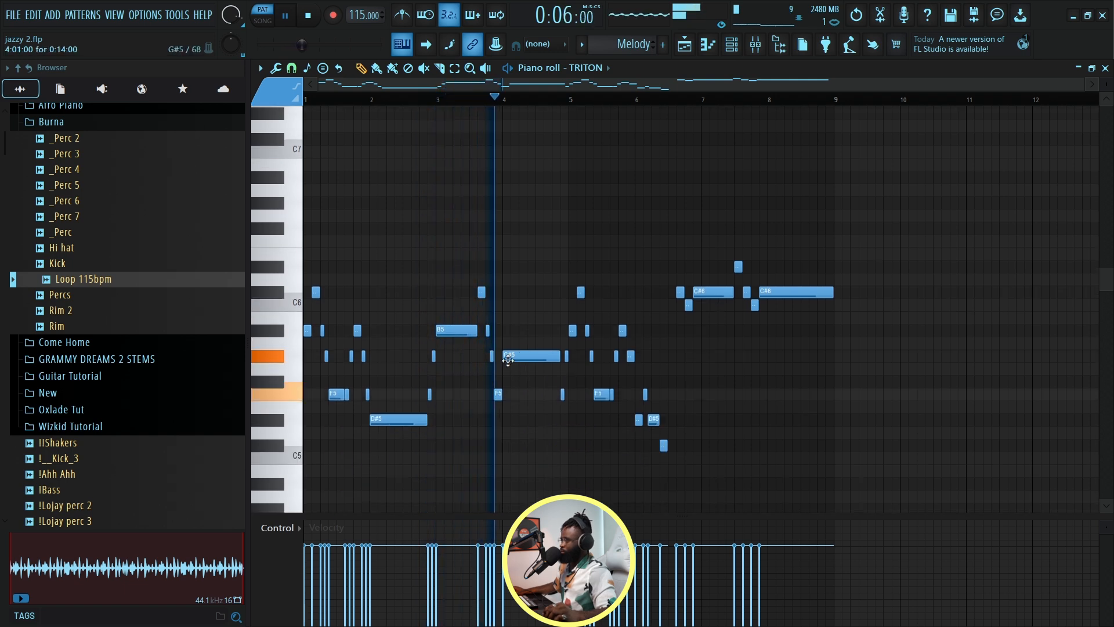
key(space)
click(684, 44)
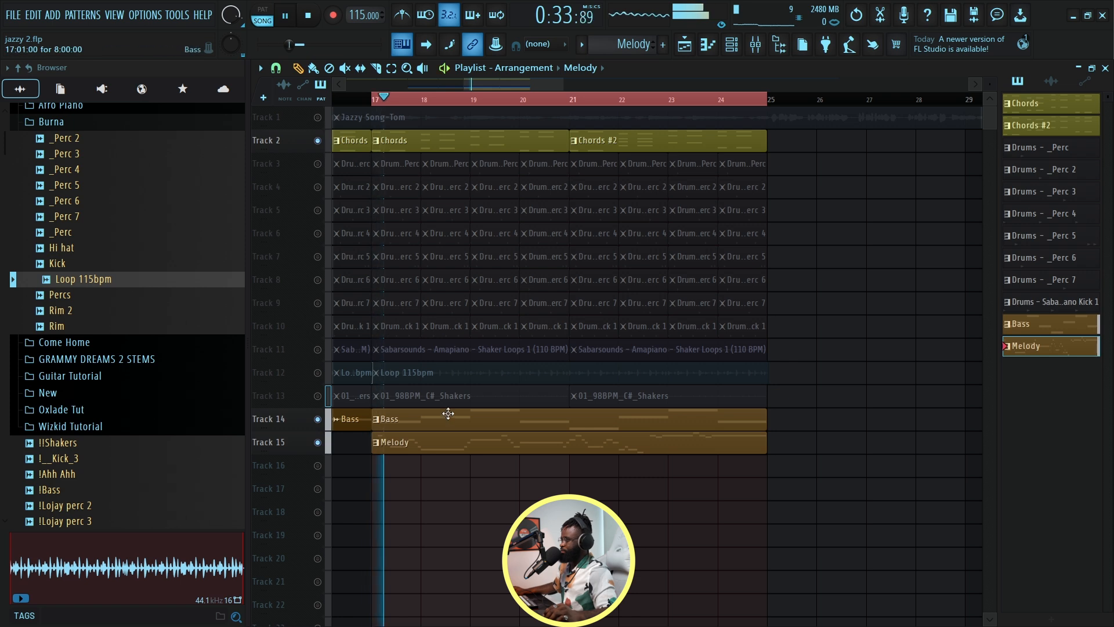
Step: Route the TRITON channel to mixer track 6
double_click(443, 444)
click(732, 44)
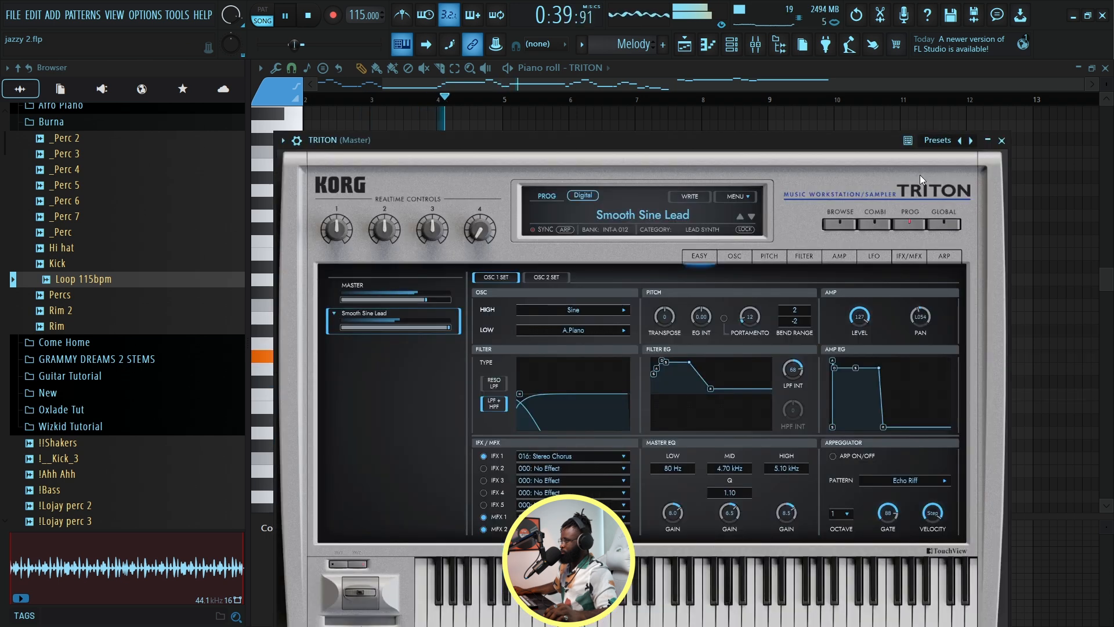
click(297, 141)
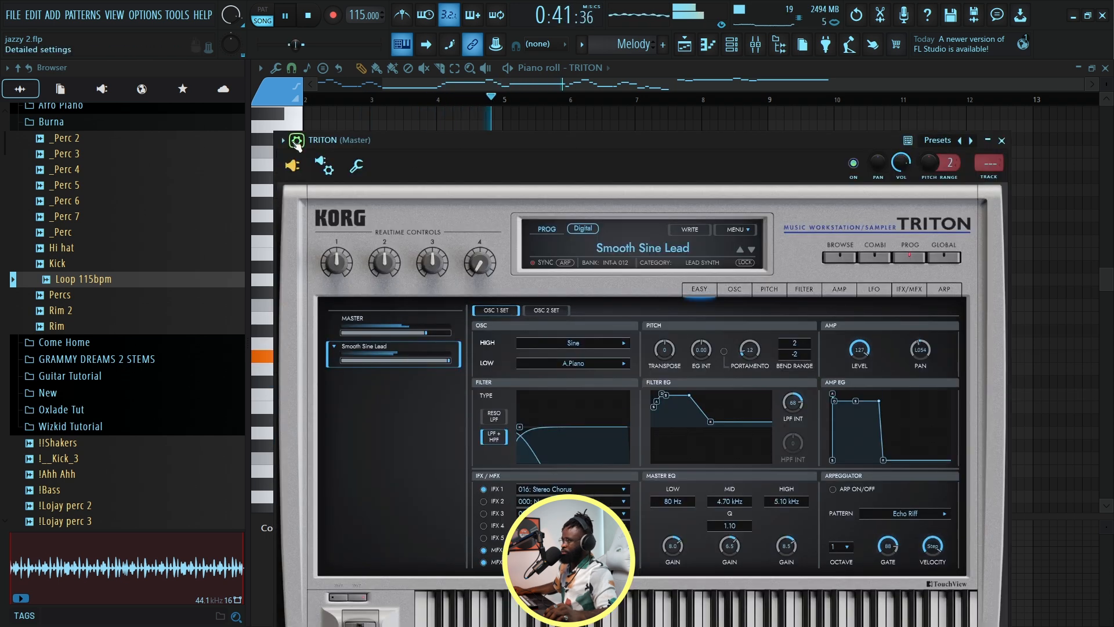
click(986, 181)
key(space)
Step: Load the VOCAL SAMPLE PRESET state on the TRITON mixer track and reset the track's volume to 100% during playback
click(260, 68)
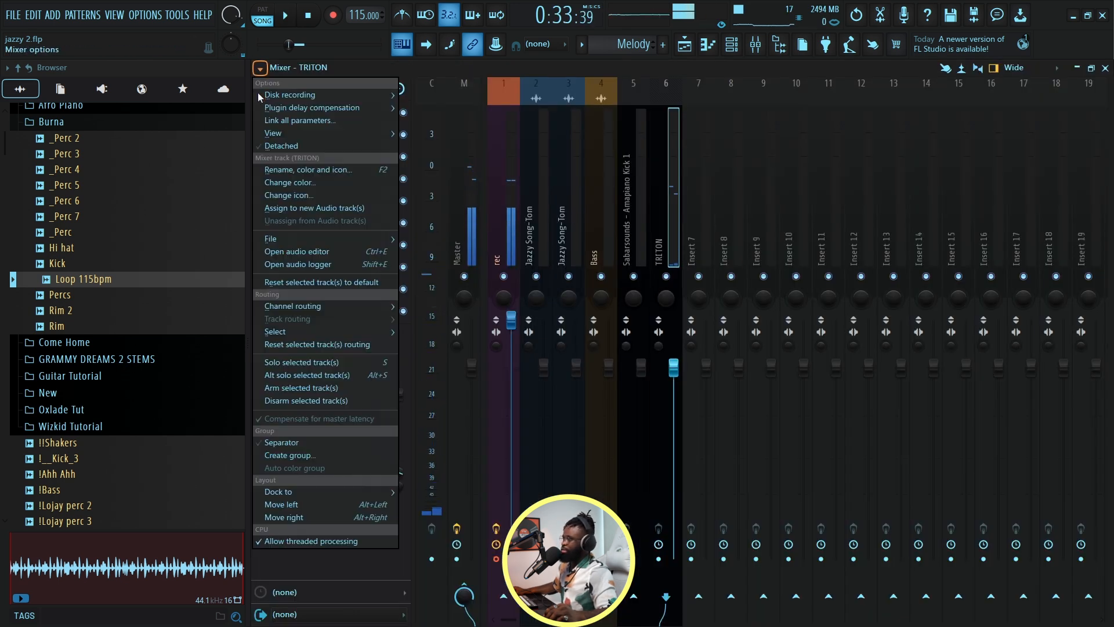
mouse_move(270, 239)
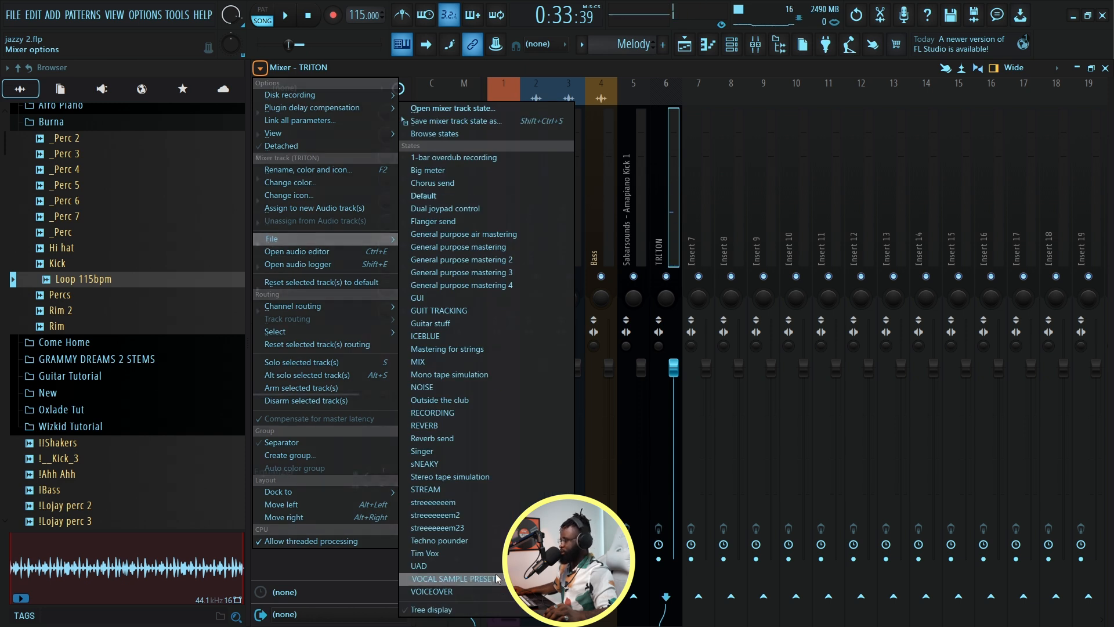
click(452, 579)
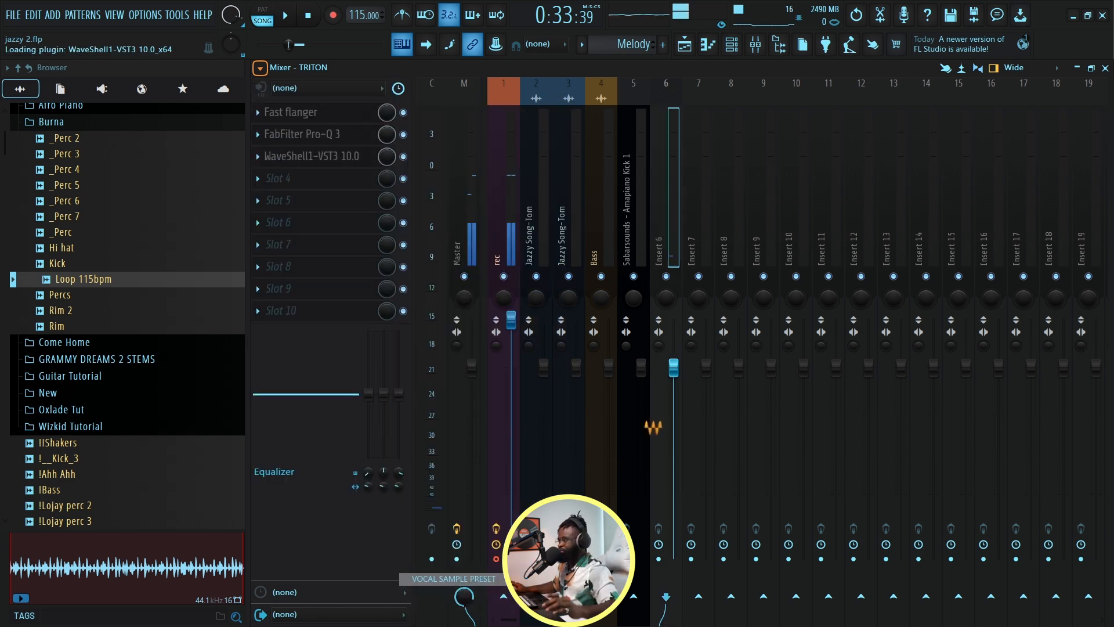
key(space)
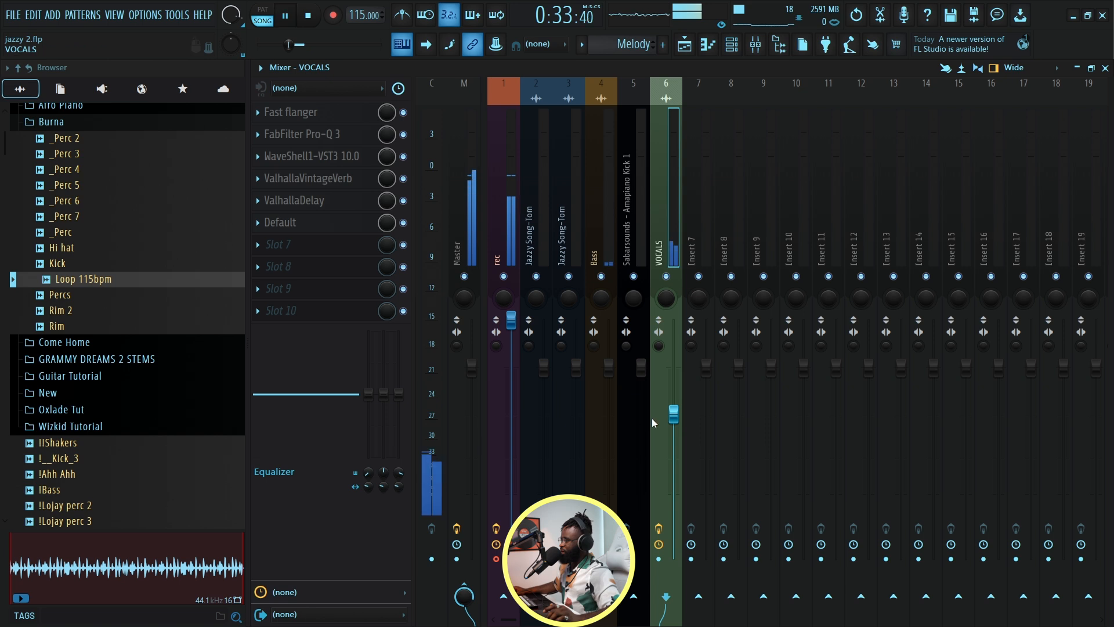
right_click(673, 414)
click(694, 406)
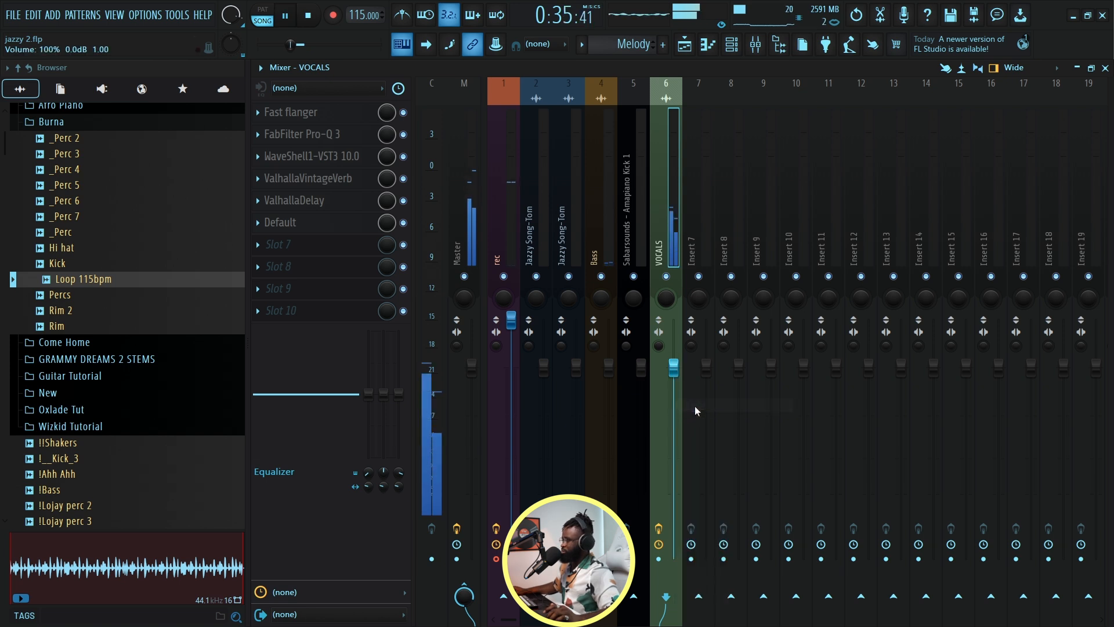
Step: Return to the playlist and save the project
click(684, 44)
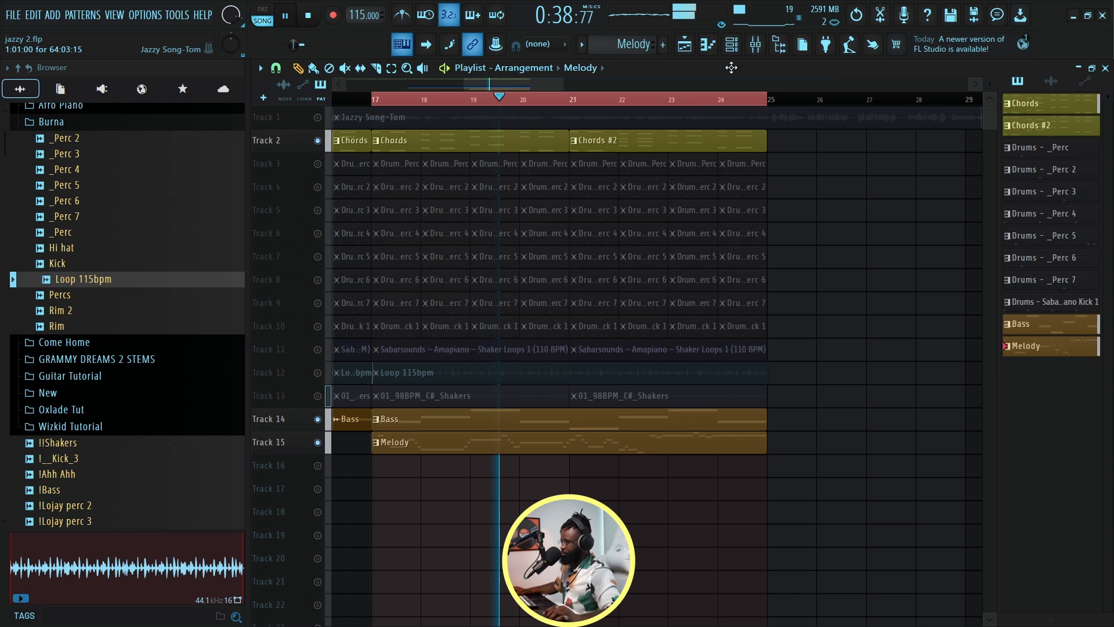
key(ctrl+s)
click(571, 432)
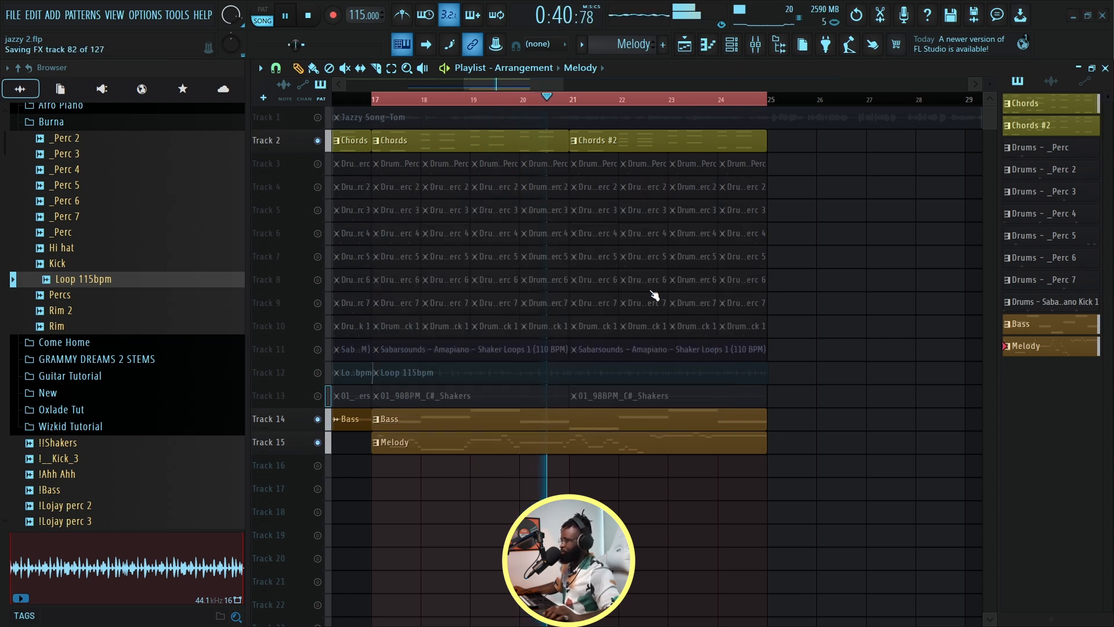
Step: Add a Peculiar Sounds channel and choose Bell Pad from its Bells category
click(732, 44)
click(461, 464)
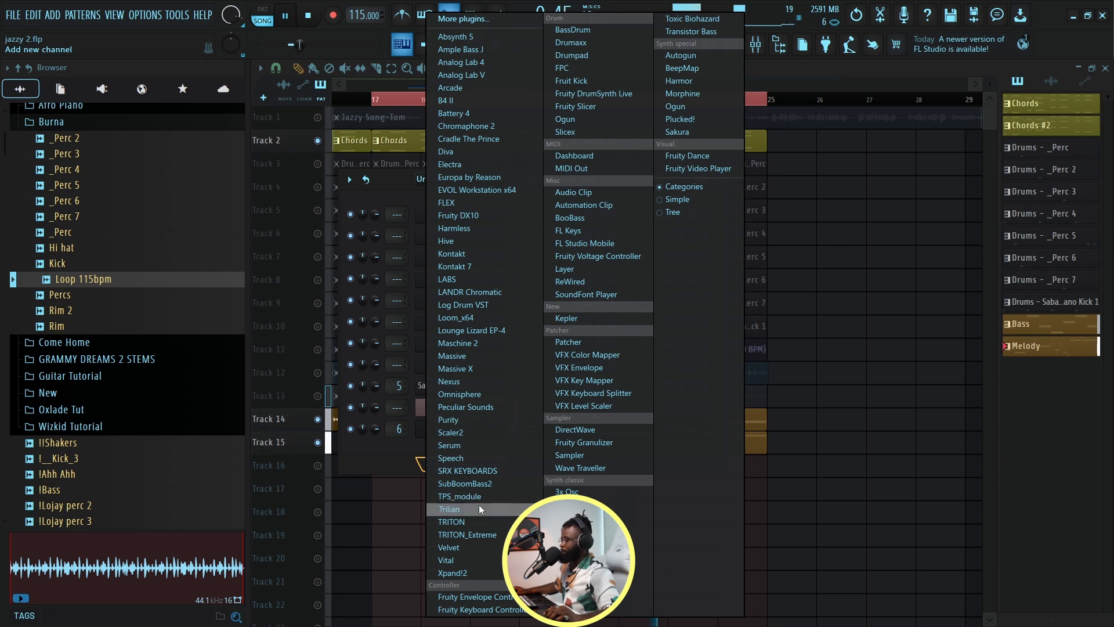
click(507, 408)
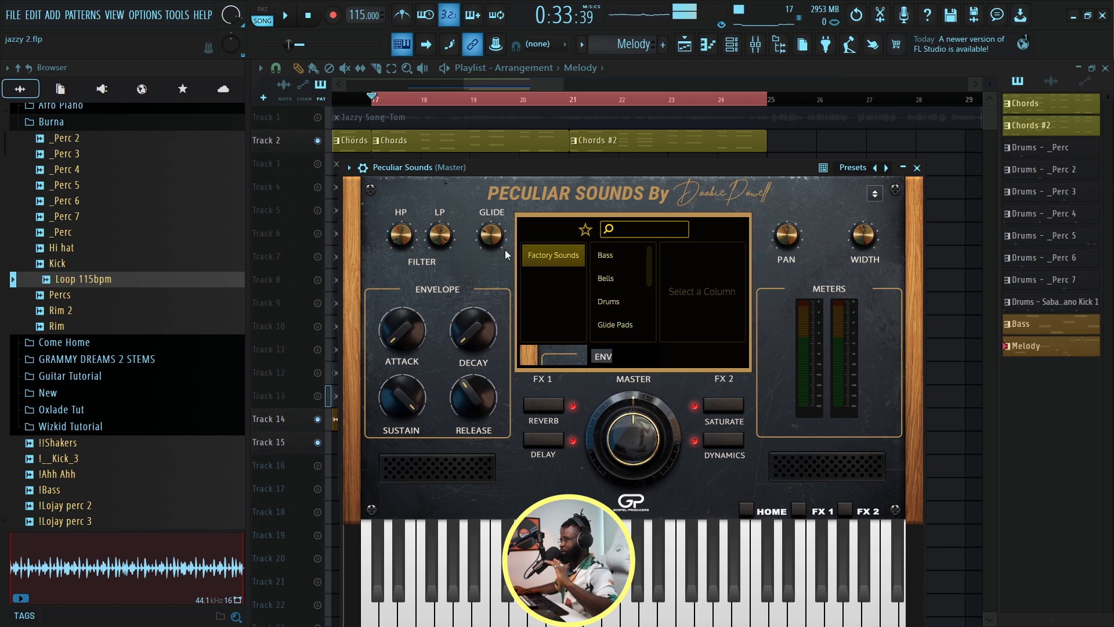
click(614, 279)
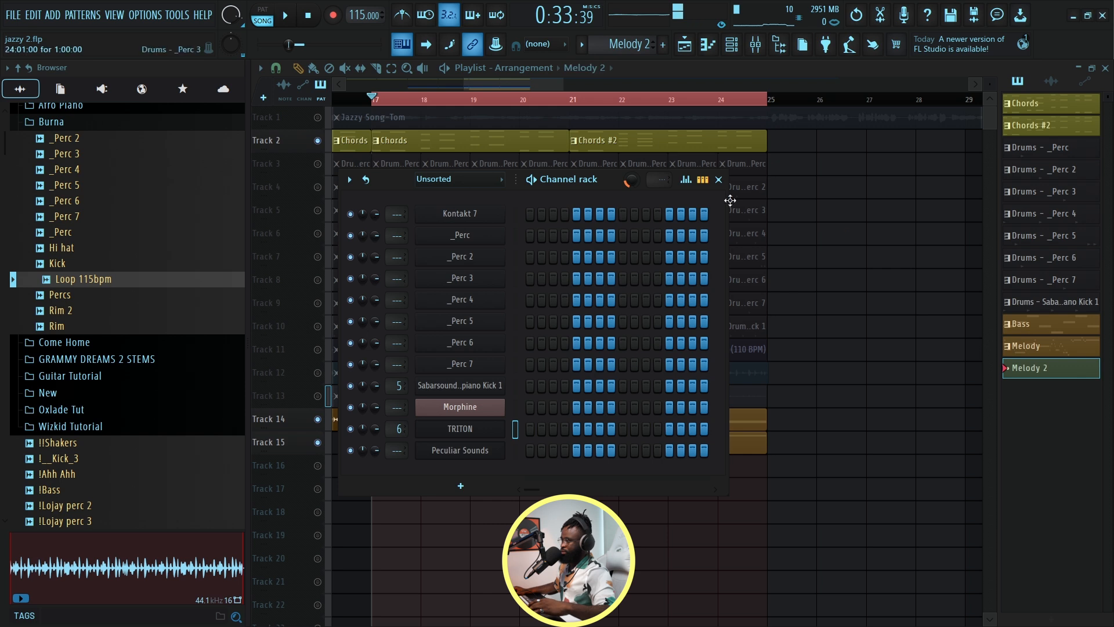
Step: Place the Melody 2 pattern at bar 17 on Track 16 and paste the melody notes into its Peculiar Sounds channel
click(528, 90)
key(space)
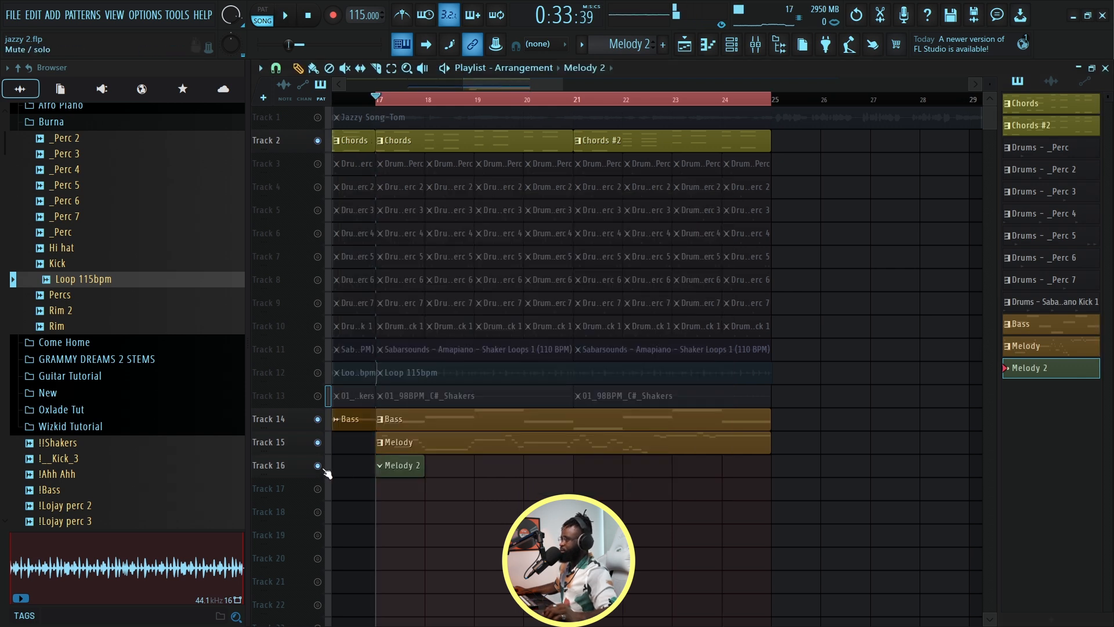
click(732, 44)
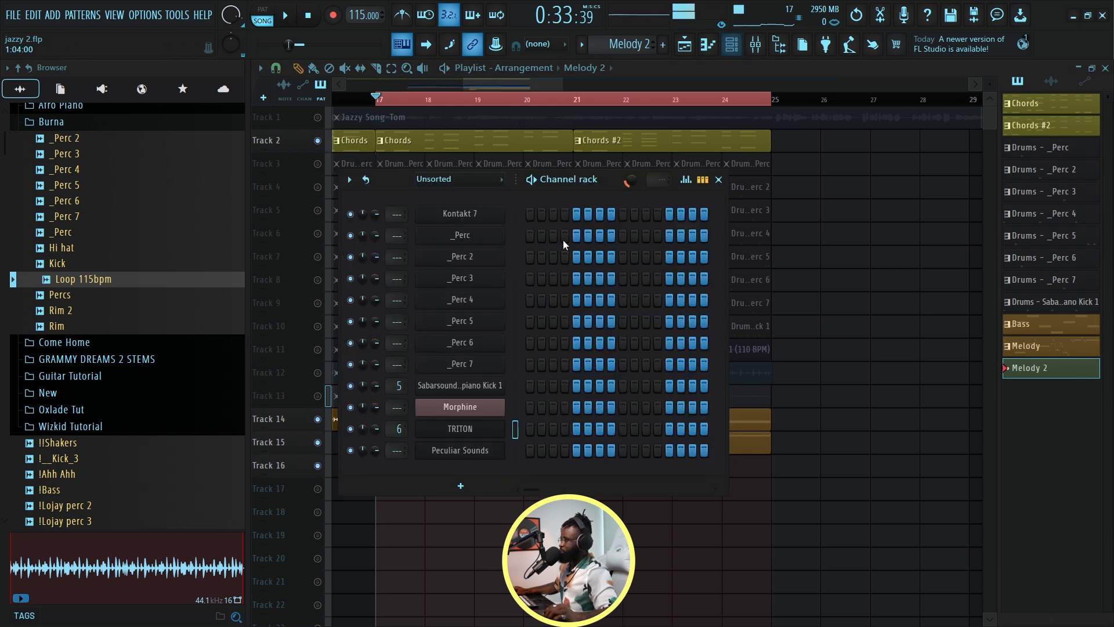
right_click(482, 452)
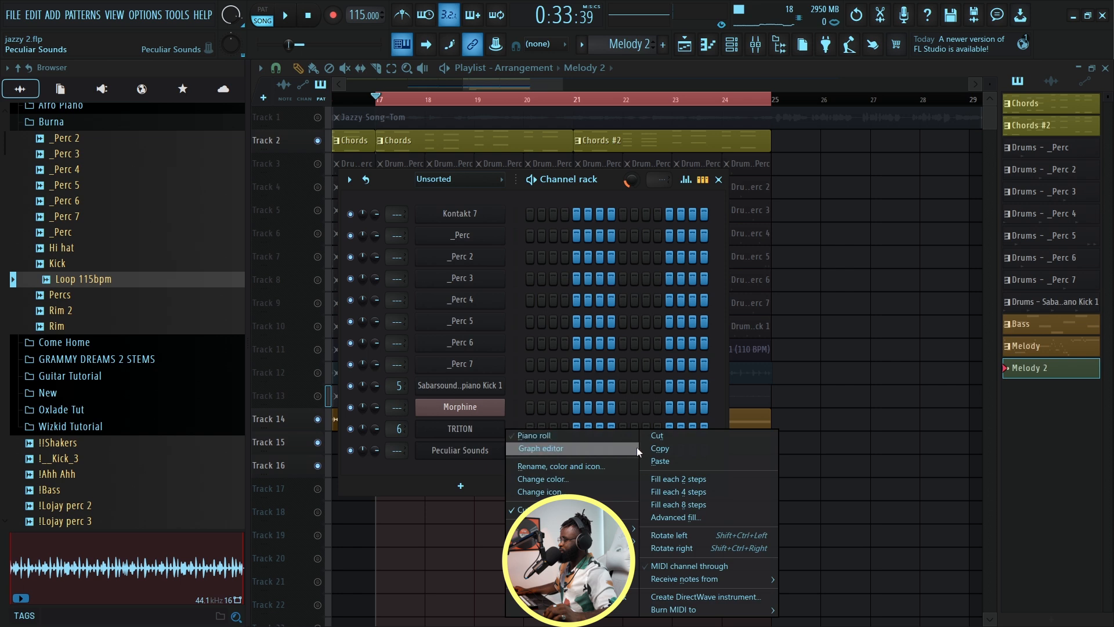
click(651, 462)
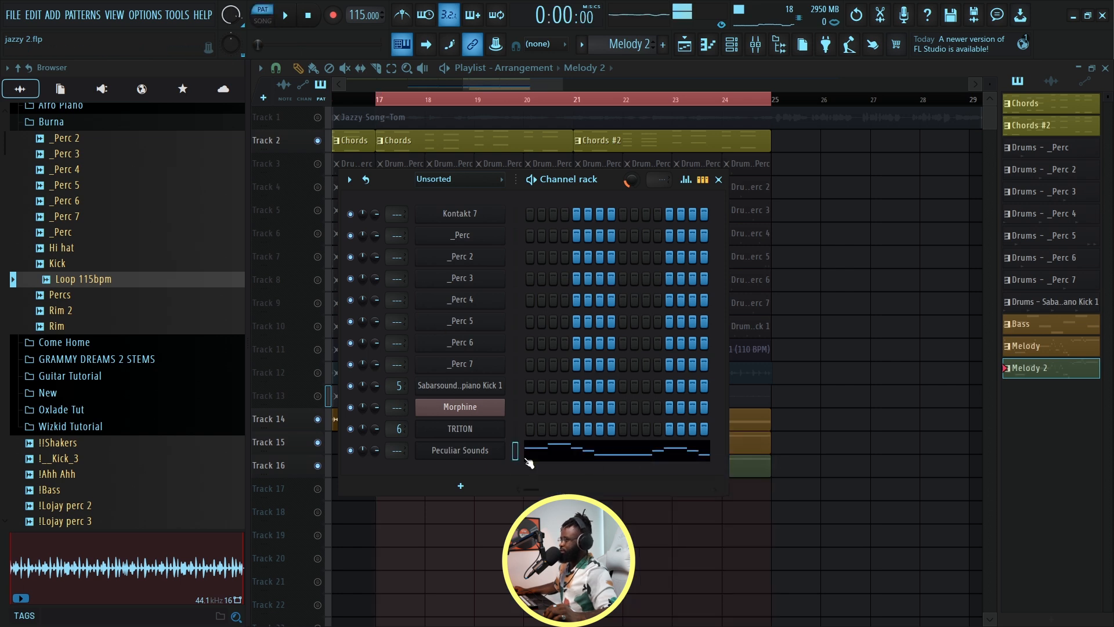
click(539, 461)
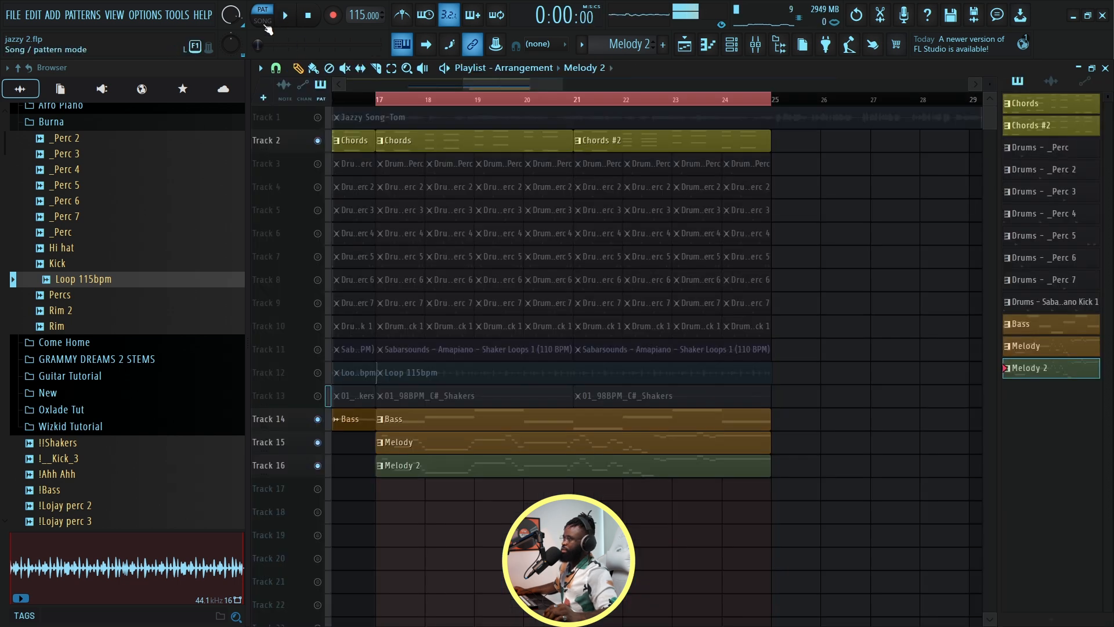
Step: Play the arrangement in song mode and route the Peculiar Sounds channel to mixer track 7
click(266, 25)
key(space)
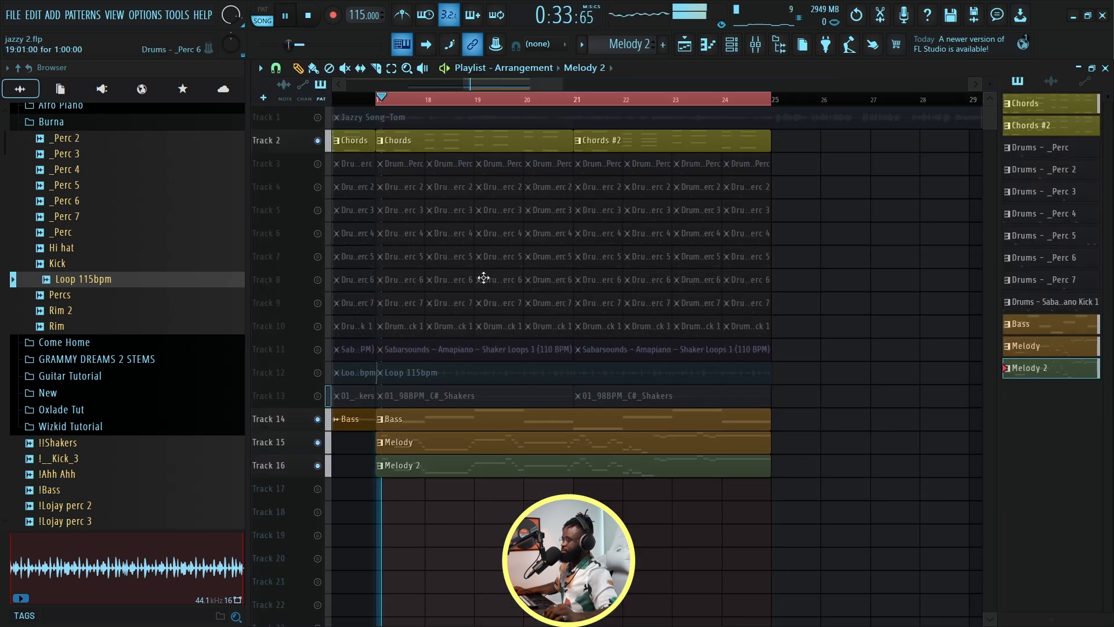
click(731, 44)
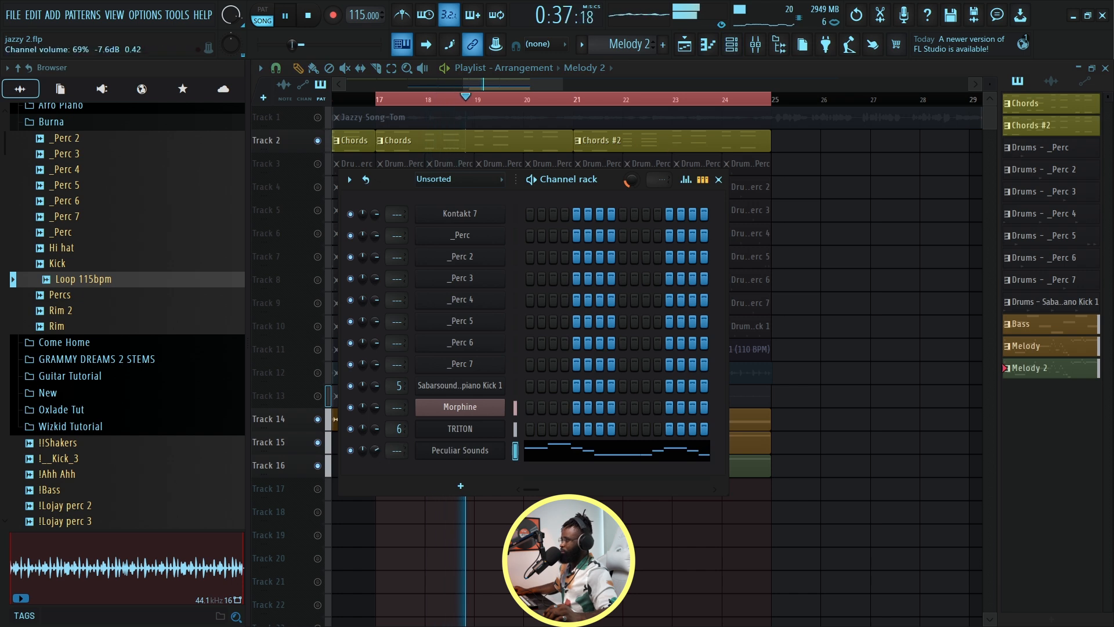
click(458, 452)
click(342, 169)
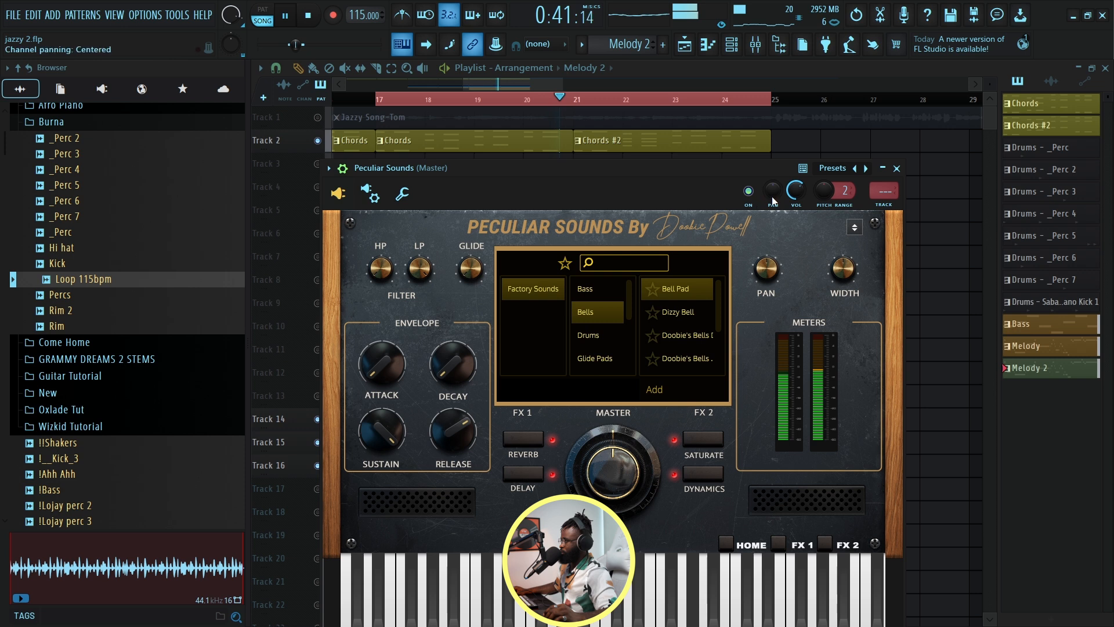
key(ctrl+l)
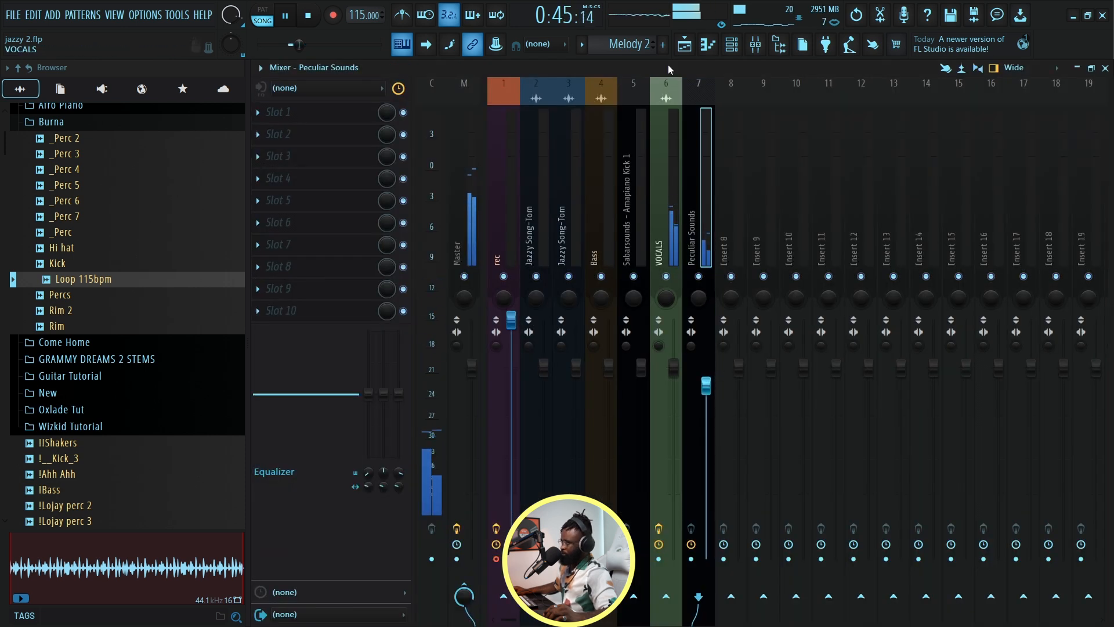
Step: Stop playback, return to the playlist and add a pad channel carrying the chord notes in its own pad pattern
key(F5)
key(space)
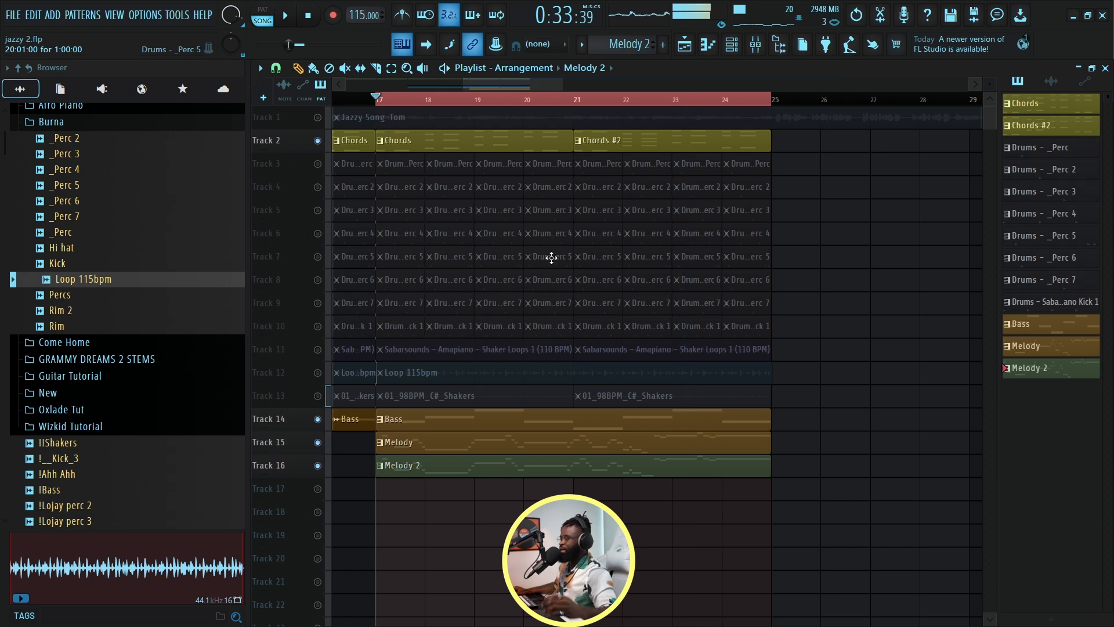
click(729, 51)
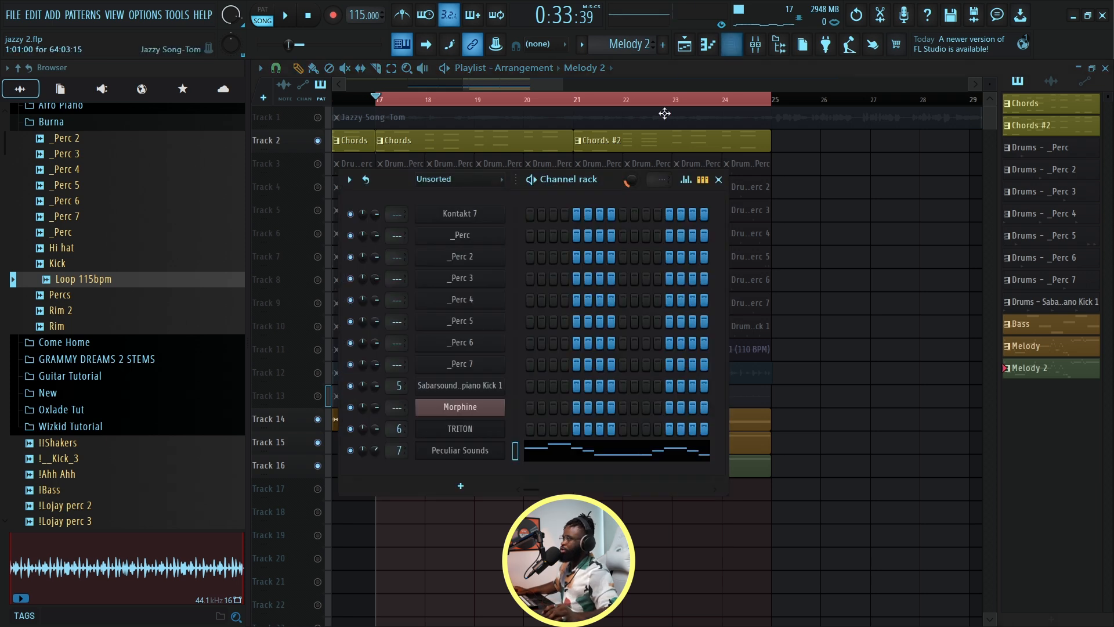
click(462, 487)
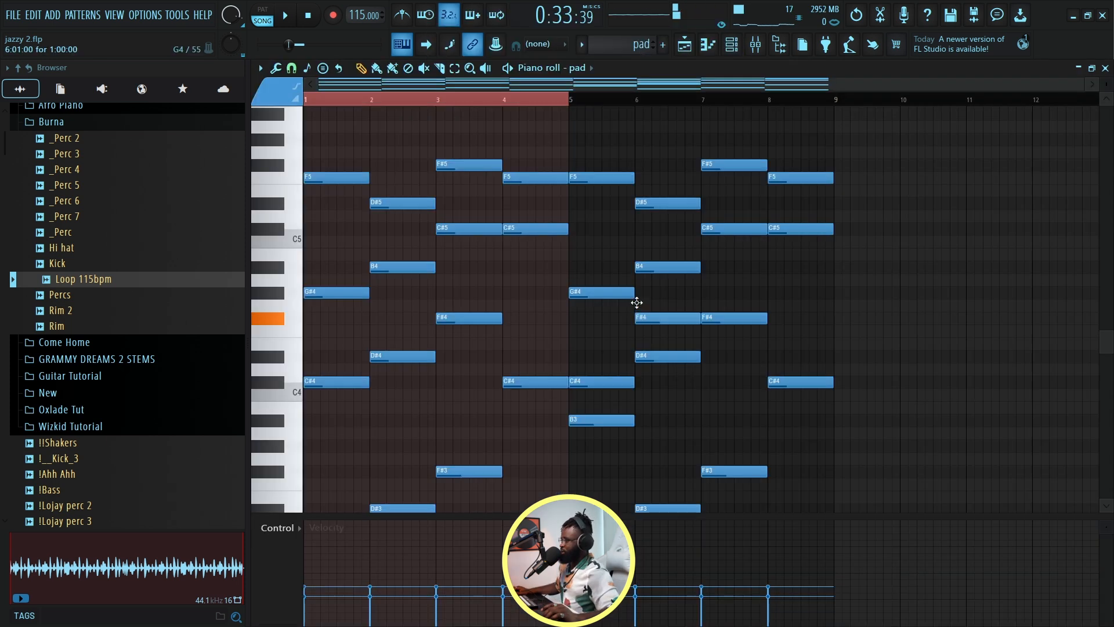
Step: In the pad's piano roll, raise the F#4 note at bar 6 to G4 and the G#4 note at bar 5 to B4
click(638, 304)
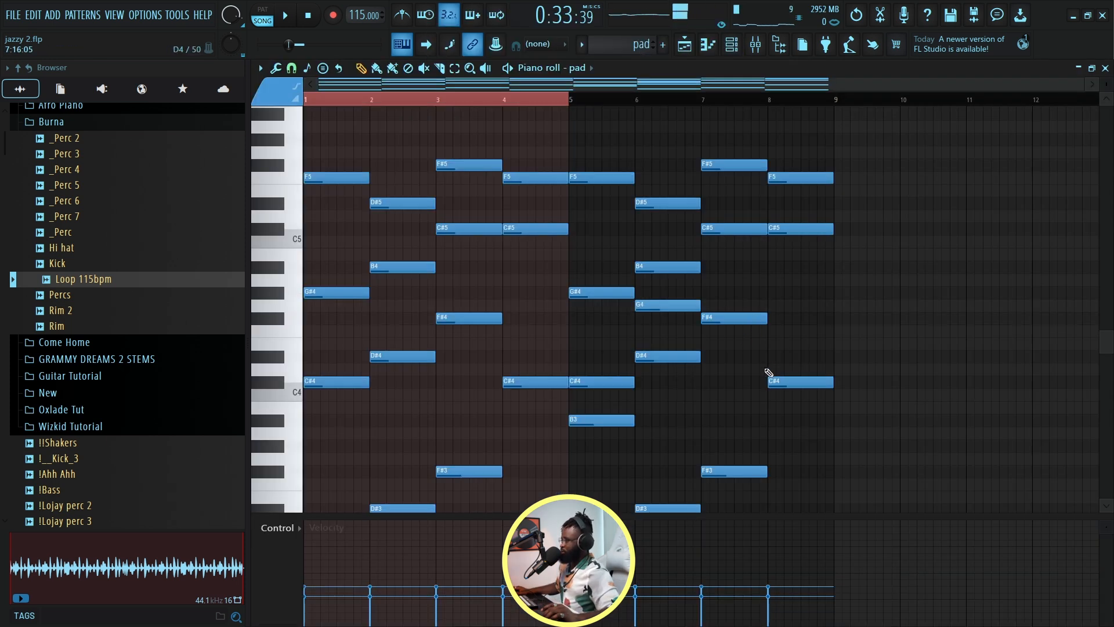
scroll(769, 373, down, 3)
key(space)
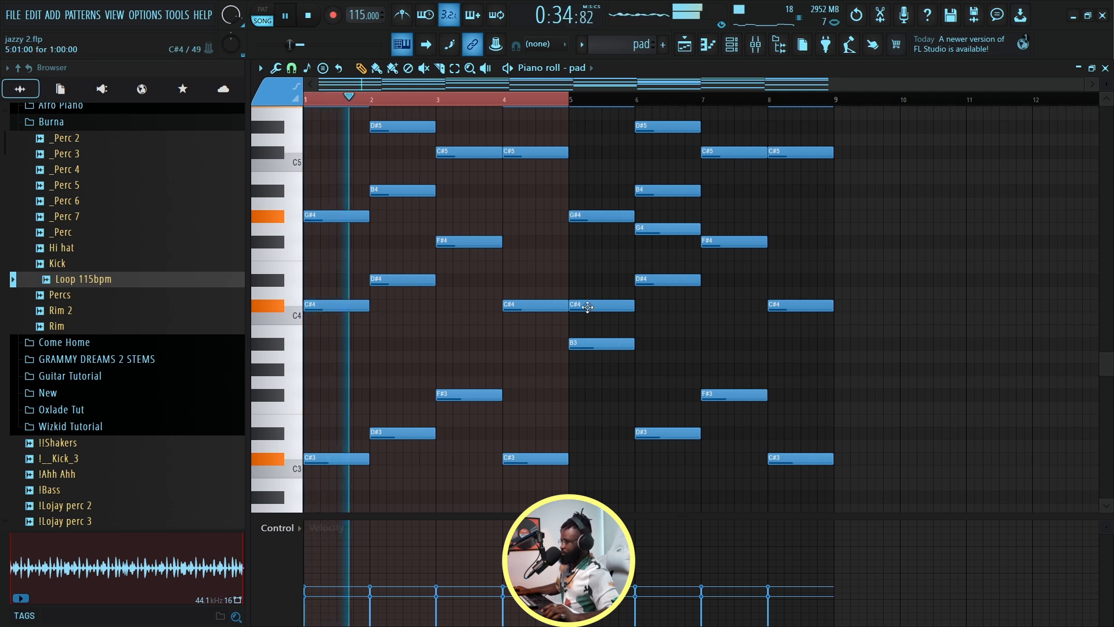
scroll(609, 308, up, 3)
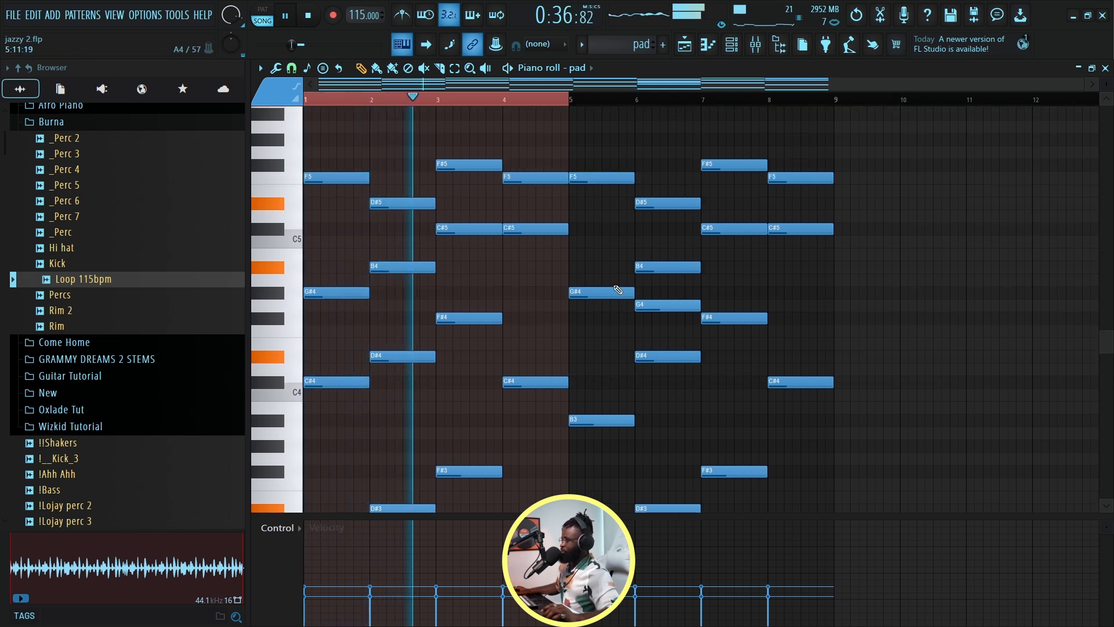
drag(587, 291, 587, 261)
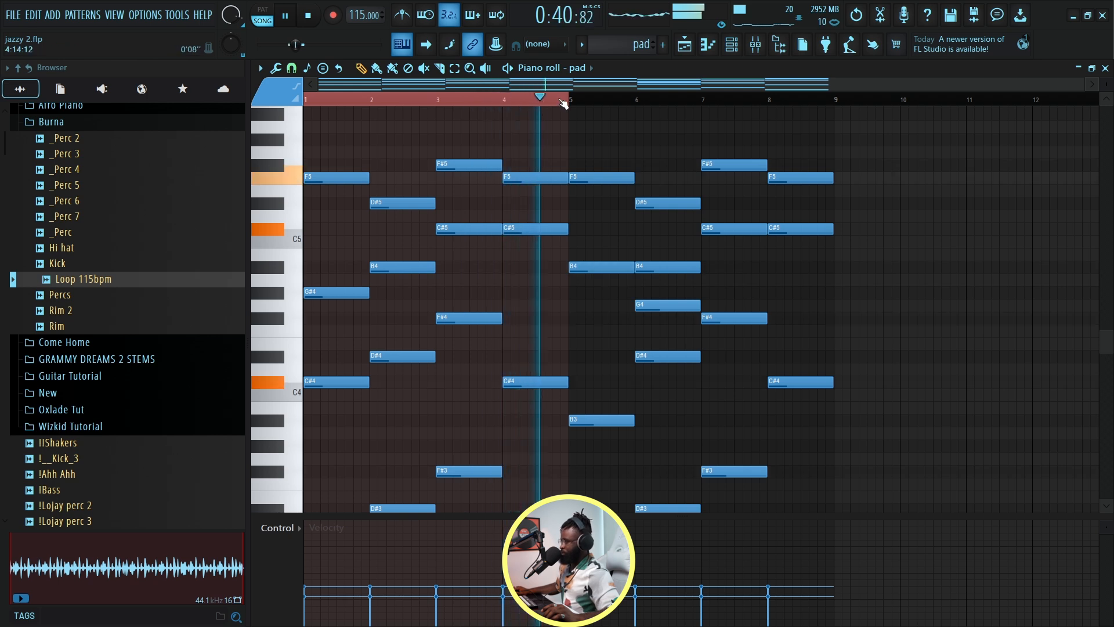
Step: Place the pad pattern at bar 17 on Track 17 and route the pad channel to mixer track 8
click(685, 51)
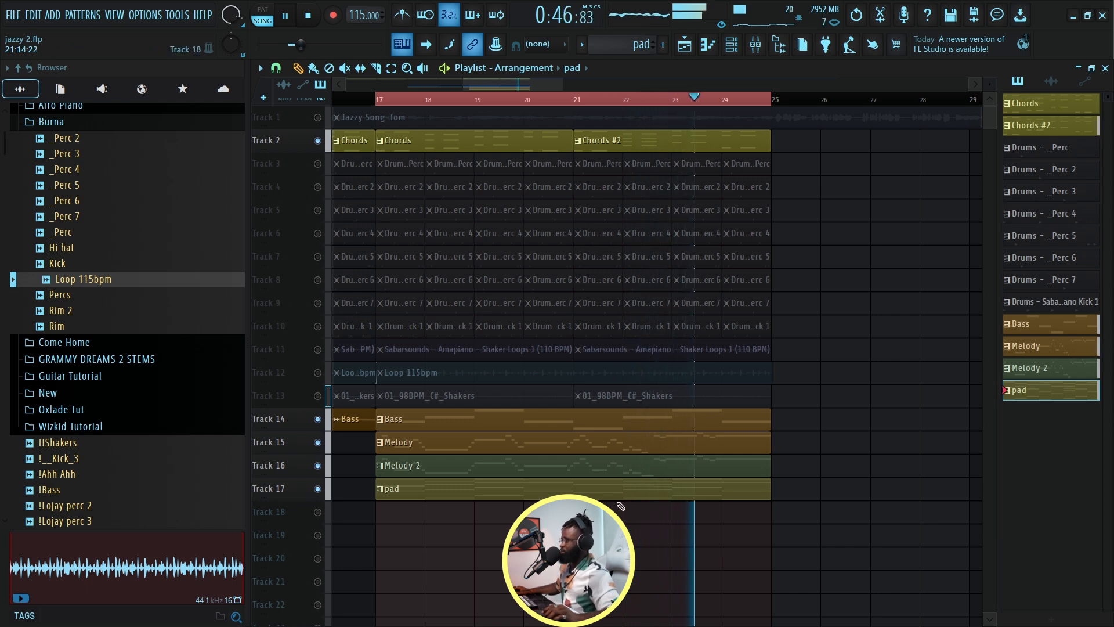
click(732, 52)
key(space)
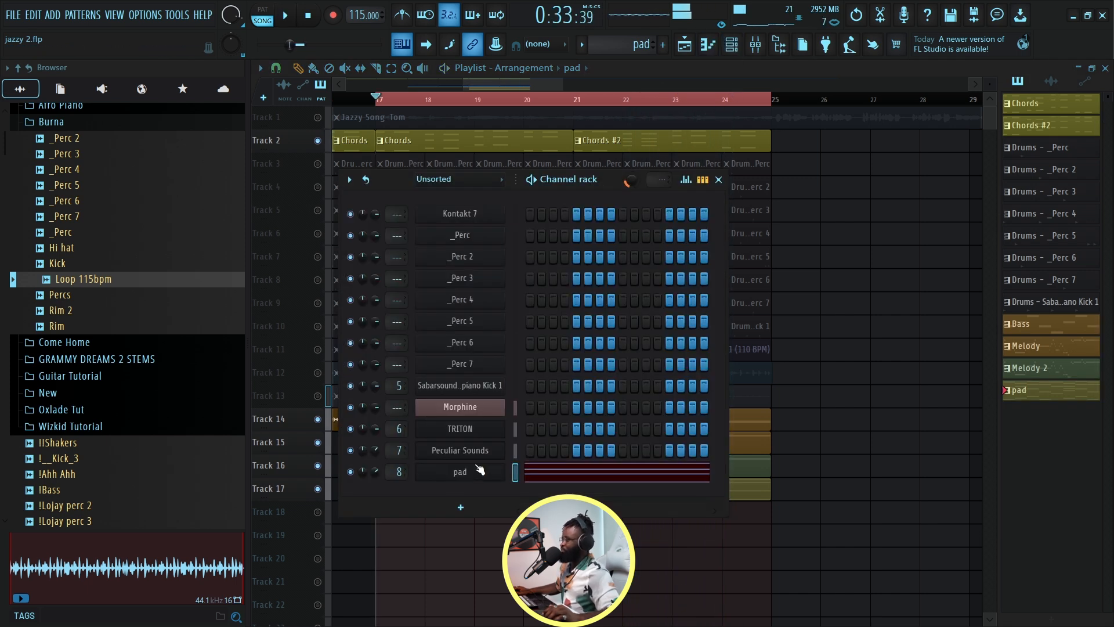
key(space)
right_click(856, 373)
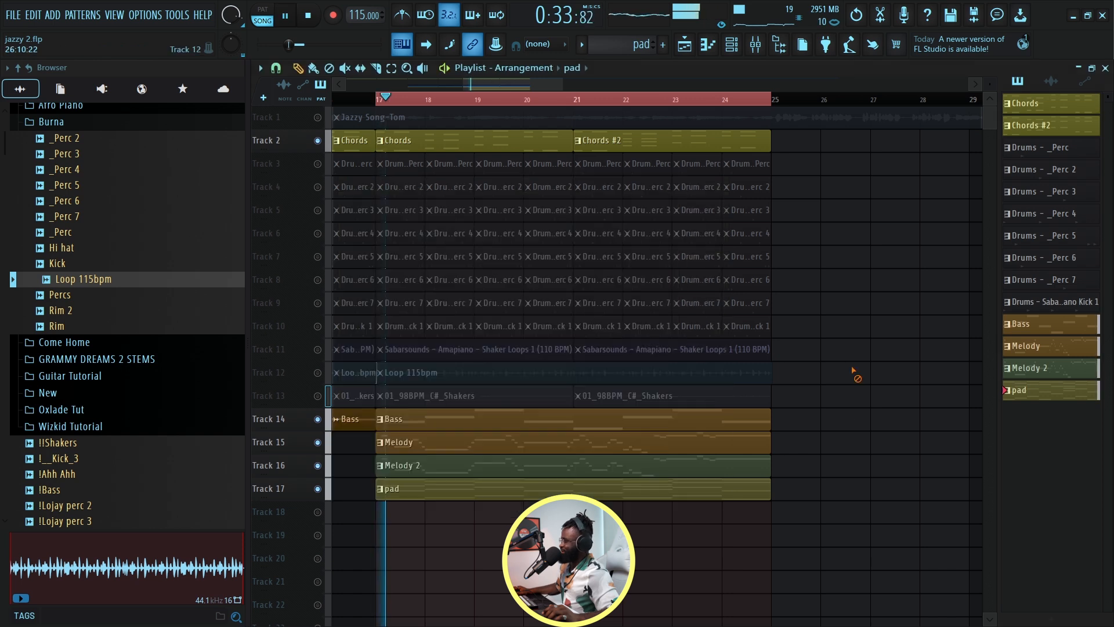
Step: Re-enable all muted playlist tracks, including Track 1, and play the full arrangement from bar 17
key(space)
right_click(318, 118)
right_click(318, 119)
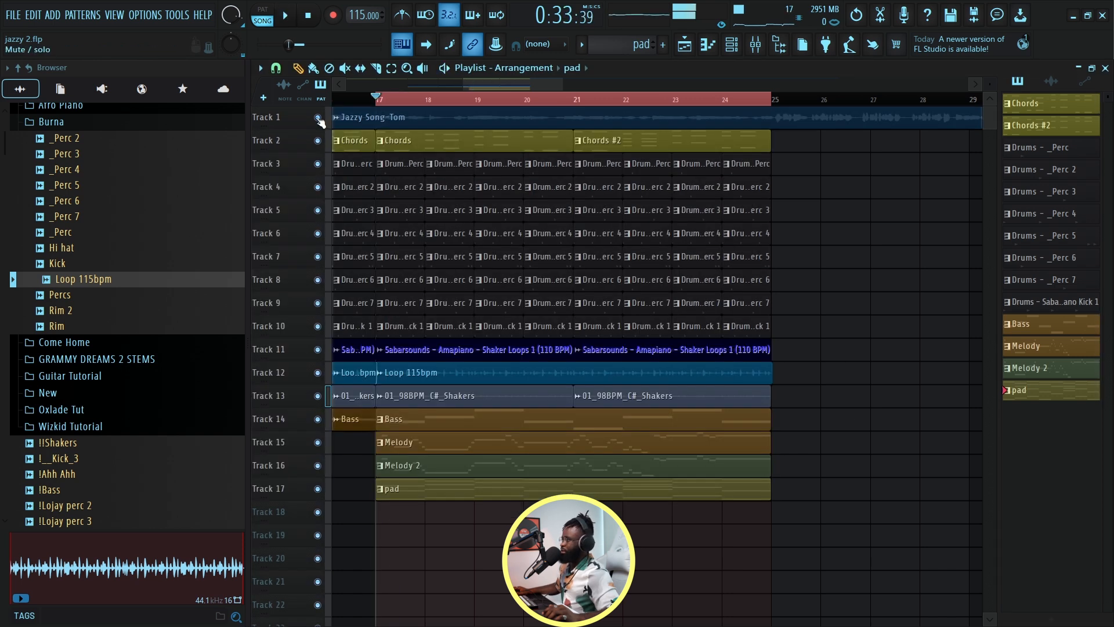
key(space)
scroll(455, 108, down, 2)
scroll(454, 109, down, 3)
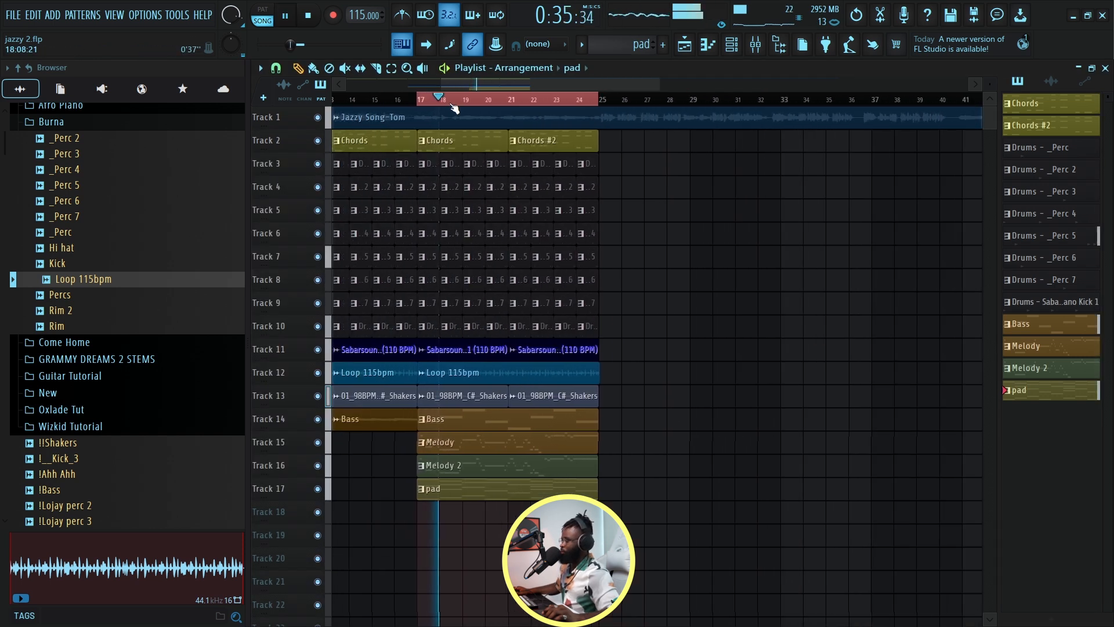
Step: Mute Track 1 and listen to the beat without the imported song
click(318, 118)
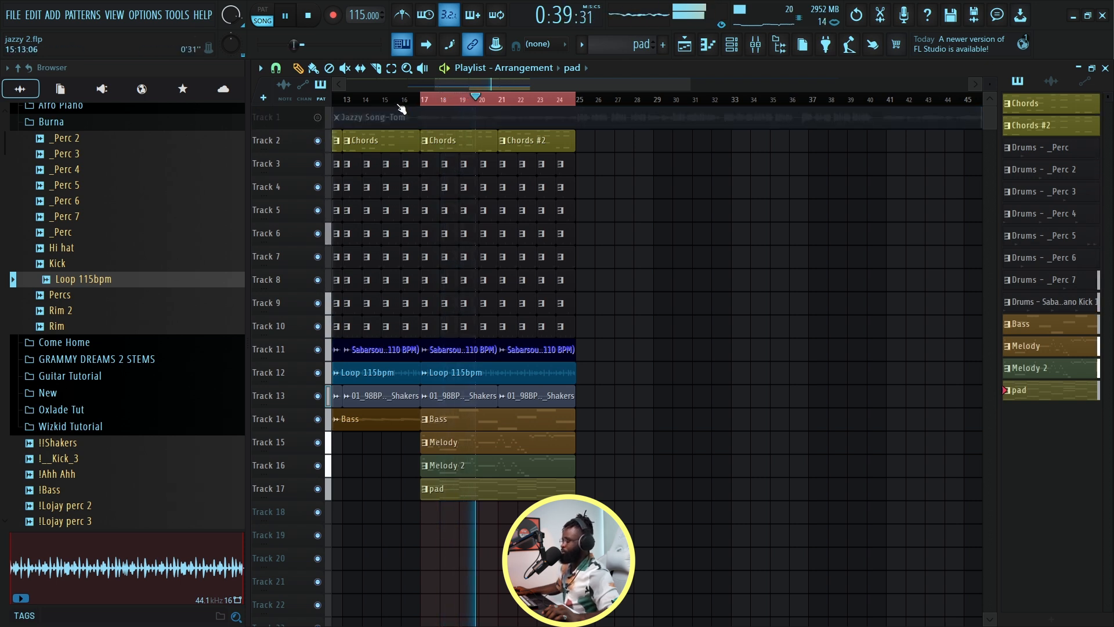
scroll(401, 109, up, 5)
scroll(402, 109, down, 1)
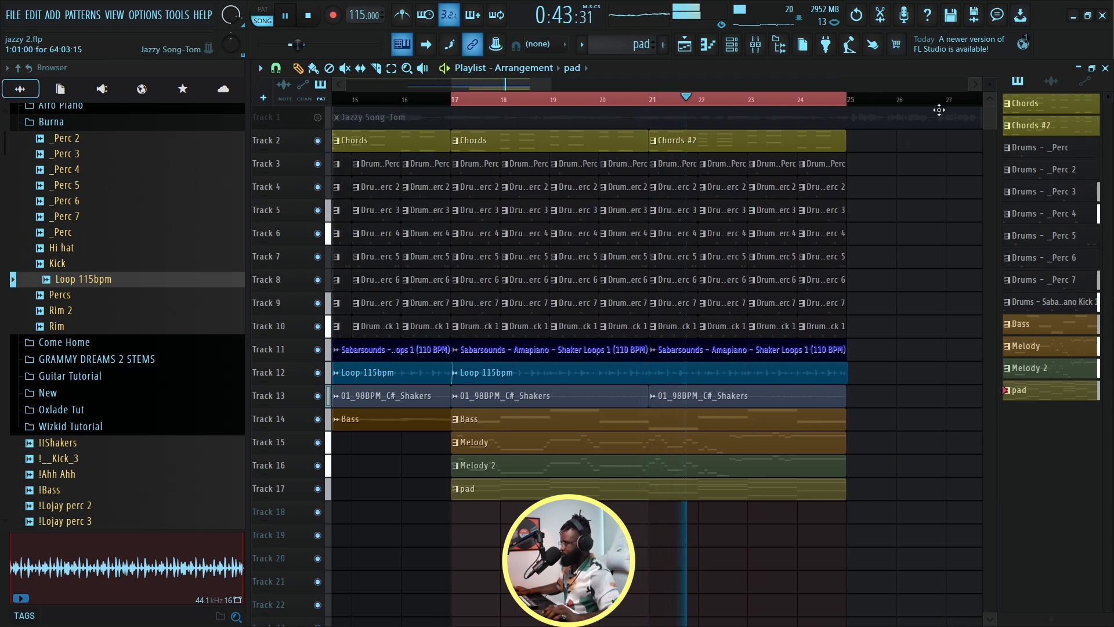
scroll(329, 184, down, 1)
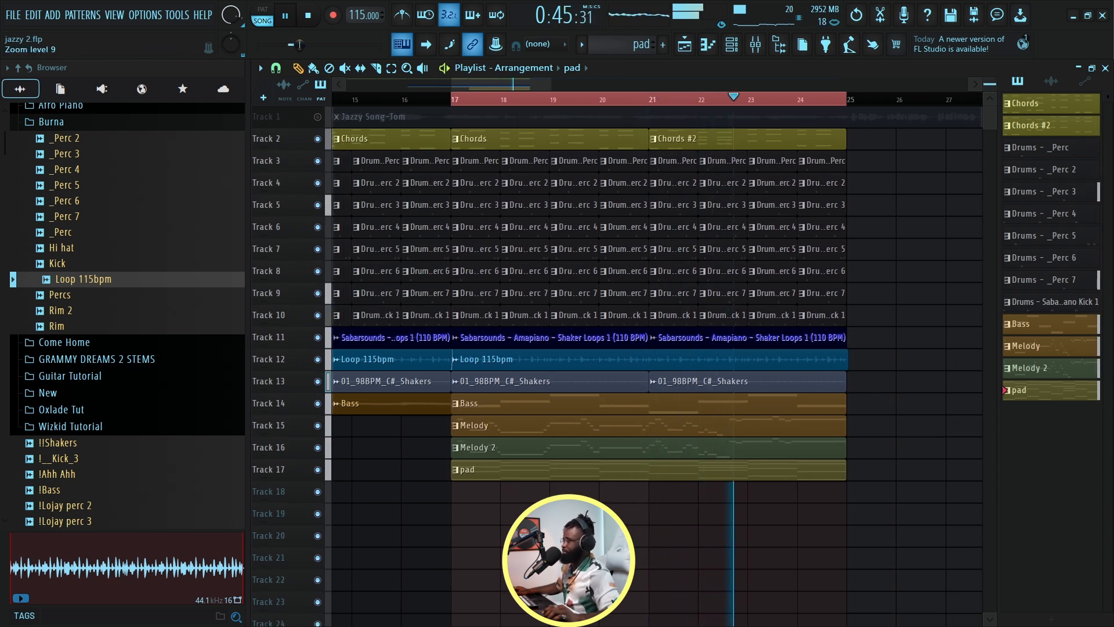
scroll(328, 208, down, 1)
drag(454, 84, 411, 106)
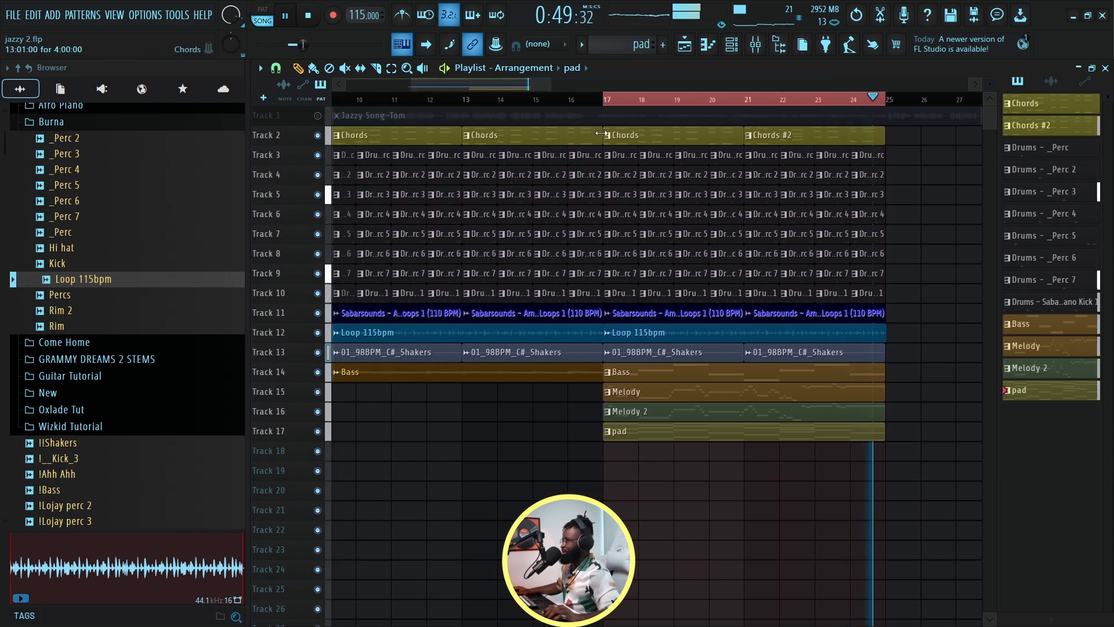
Step: Duplicate the bars 9–16 clips on Tracks 2–14 after bar 24, leaving bar 25 empty, and unmute Track 1
key(space)
scroll(626, 102, down, 2)
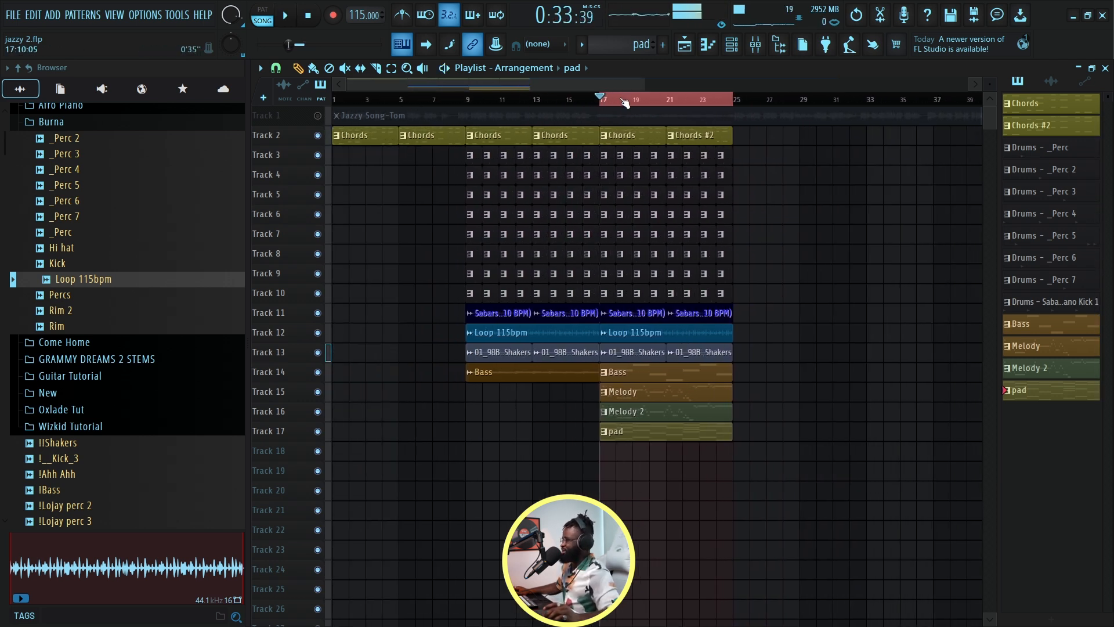
drag(477, 142, 591, 385)
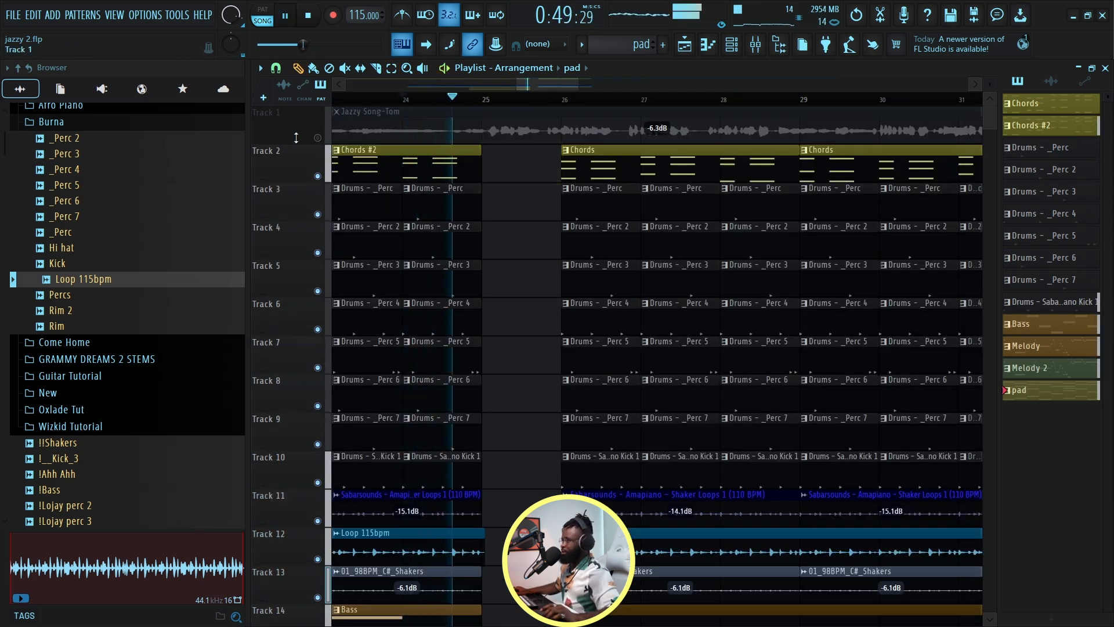
click(317, 137)
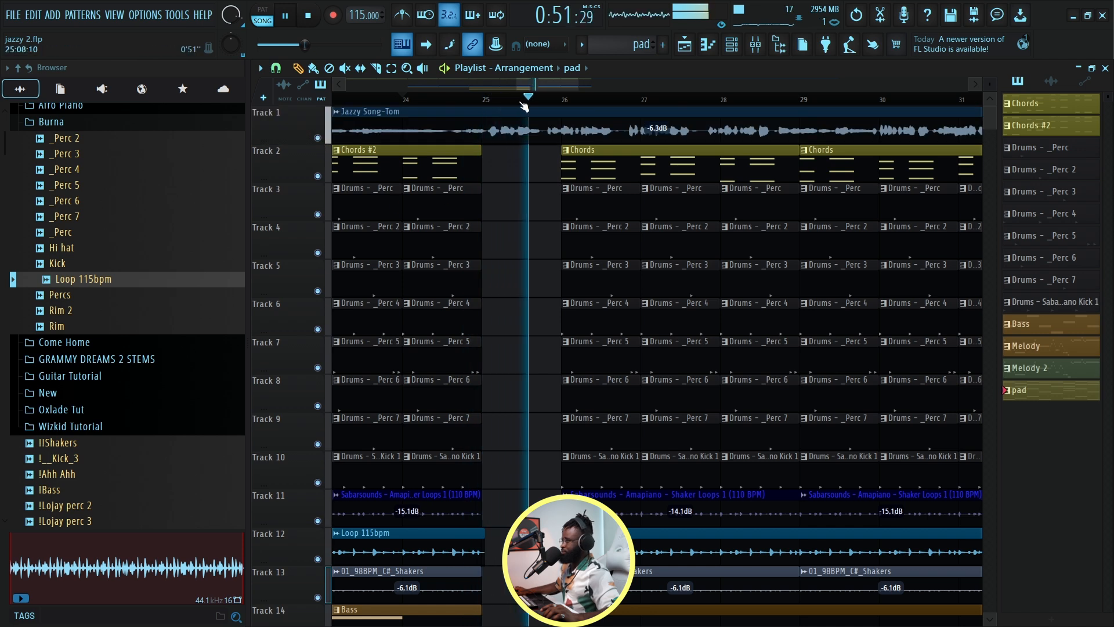
Step: Repeat the bars 17–24 section from bar 33 through bar 56, leaving Melody and Melody 2 out of bars 33–40
scroll(524, 106, down, 5)
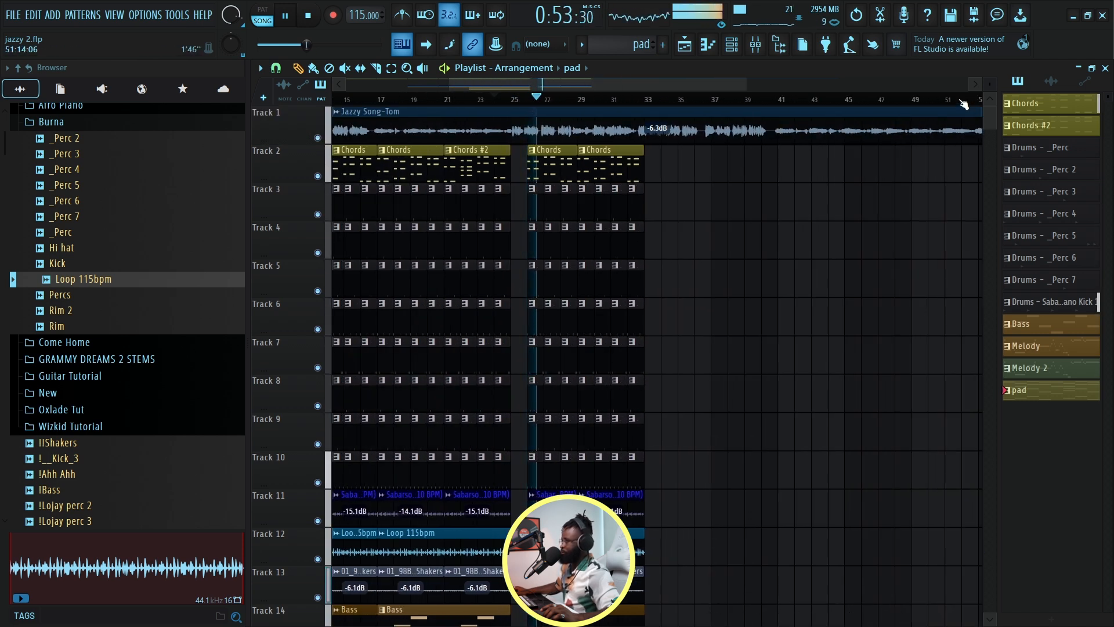
scroll(993, 80, down, 3)
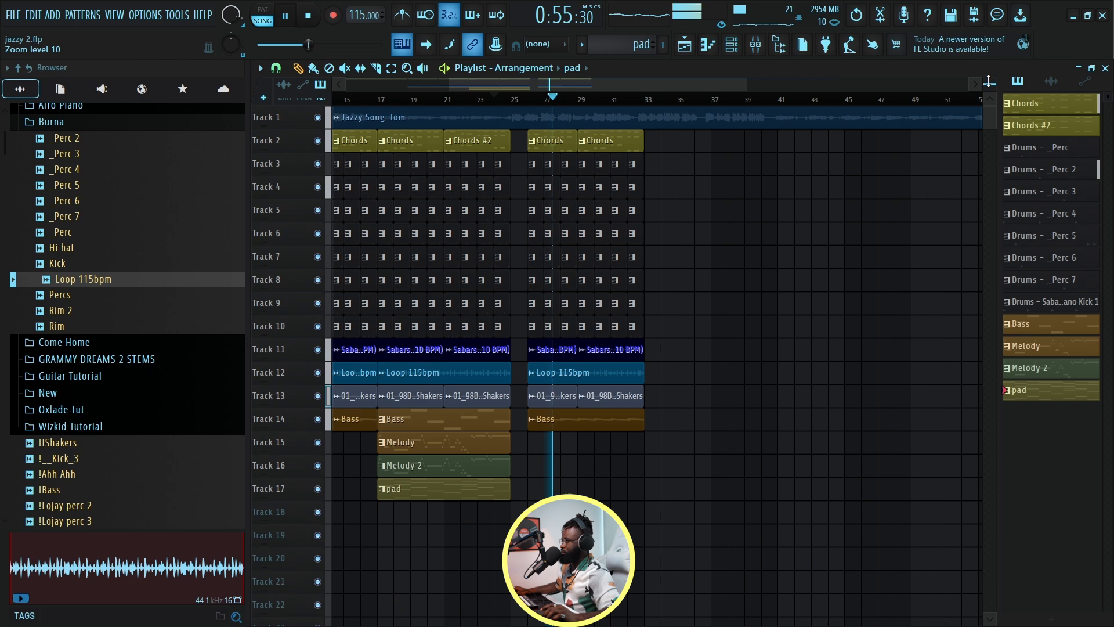
drag(500, 85, 413, 88)
scroll(413, 100, down, 3)
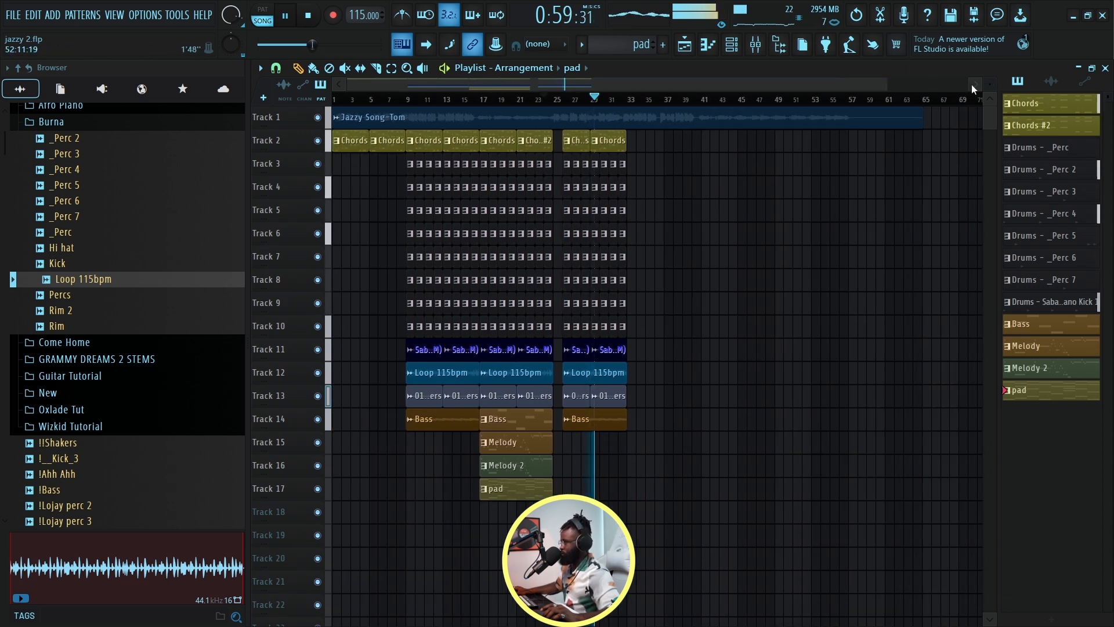
drag(990, 84, 990, 94)
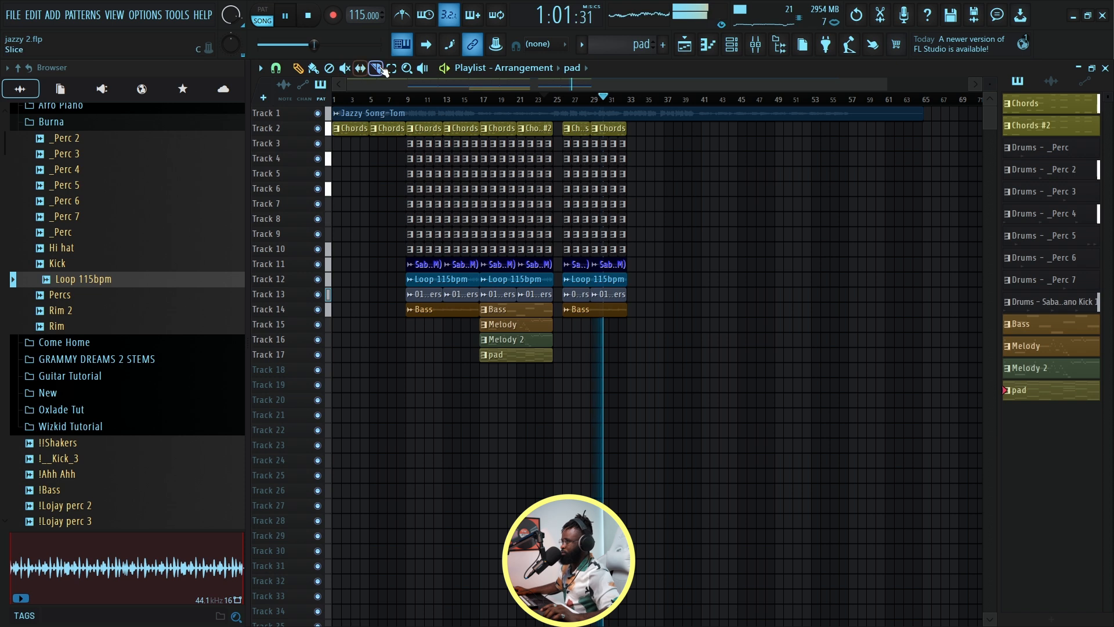
drag(485, 132, 556, 372)
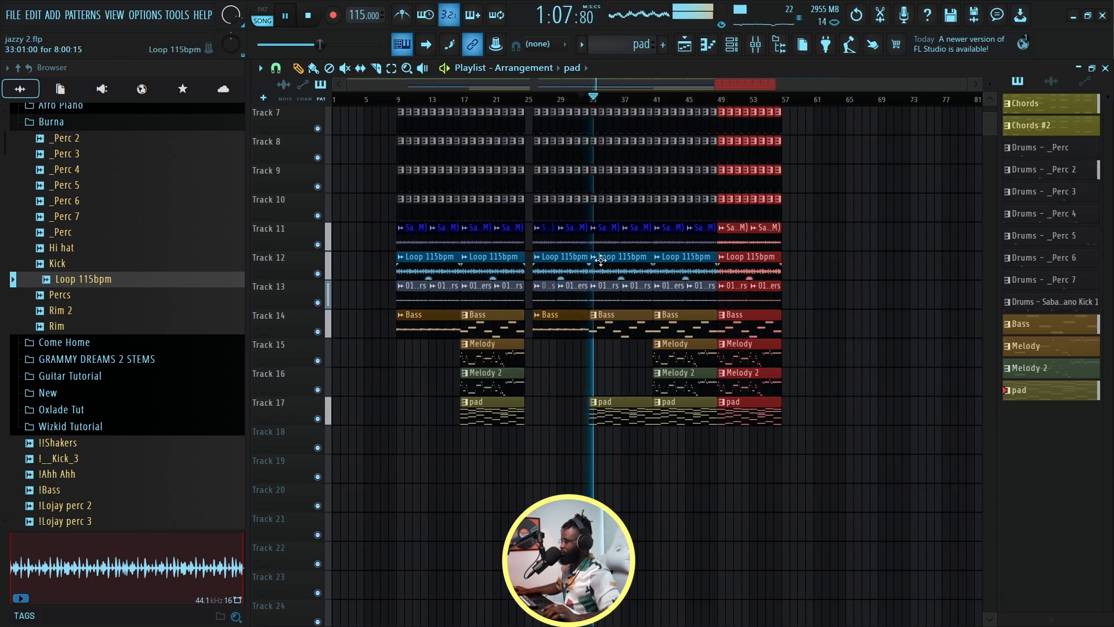
scroll(685, 289, up, 6)
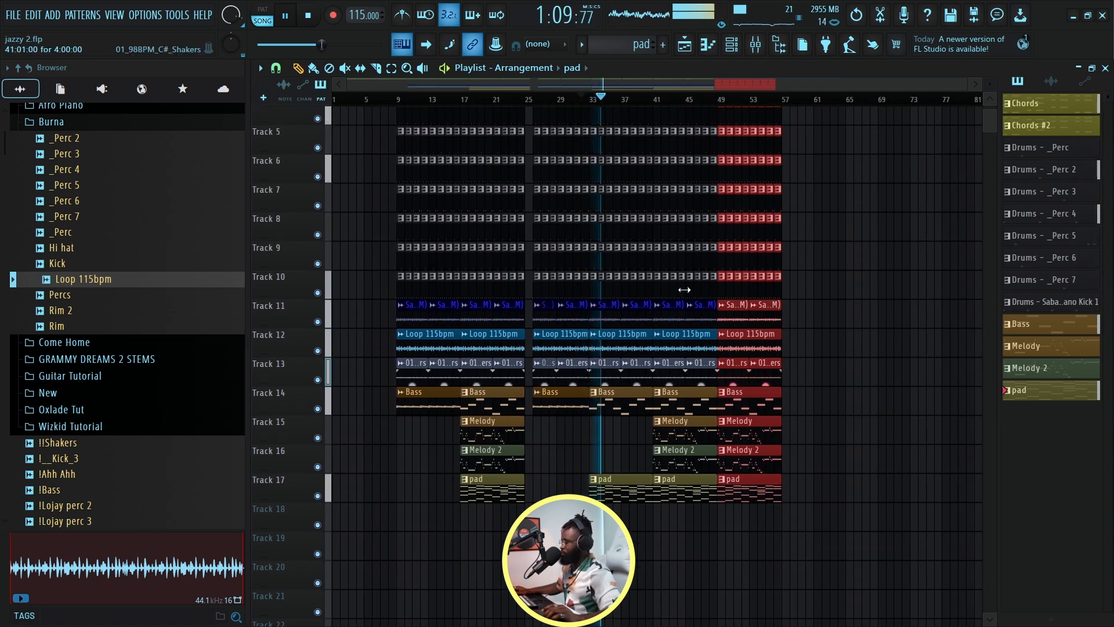
drag(994, 87, 994, 83)
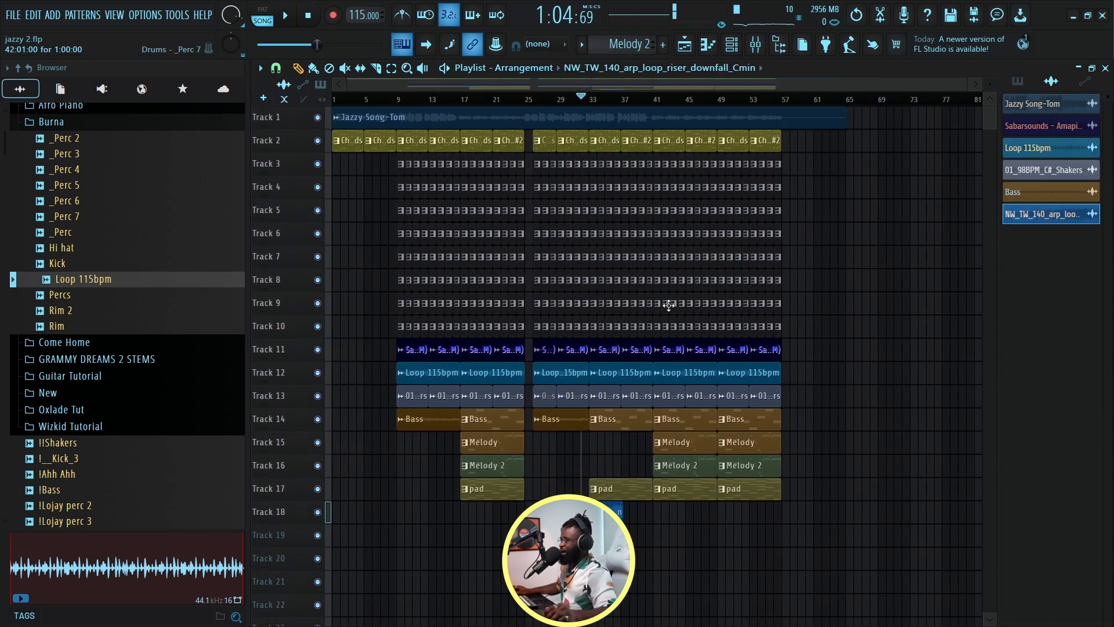
Step: Position and trim the NW_TW_140_arp_loop_riser_downfall_Cmin clip on Track 18 so it spans bars 31–32
scroll(625, 115, up, 5)
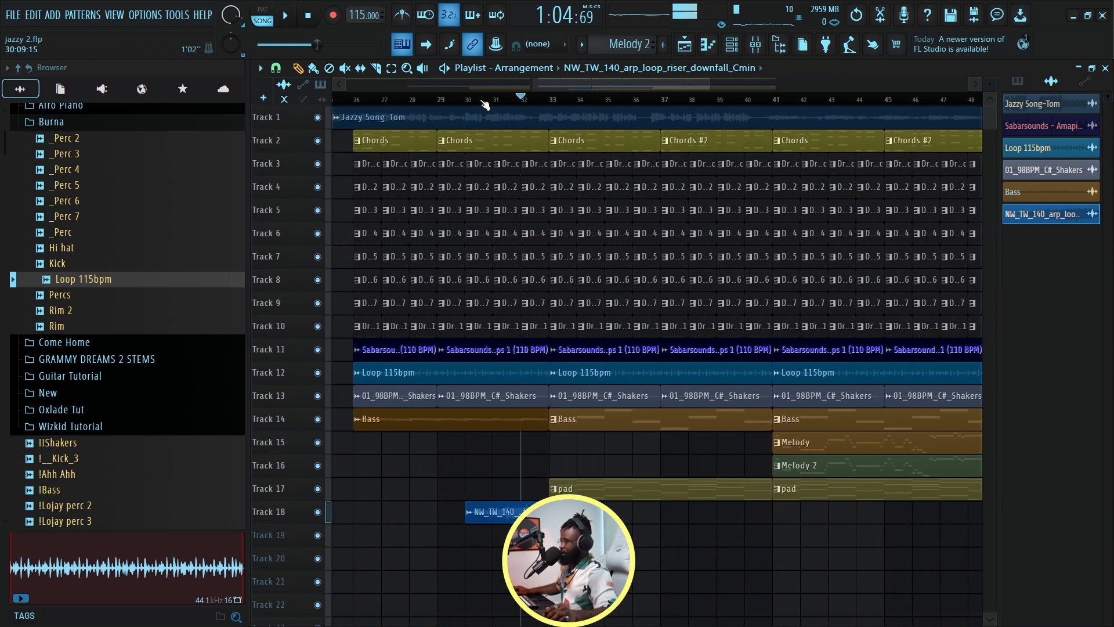
scroll(485, 104, up, 3)
key(space)
drag(990, 80, 990, 100)
scroll(721, 387, down, 9)
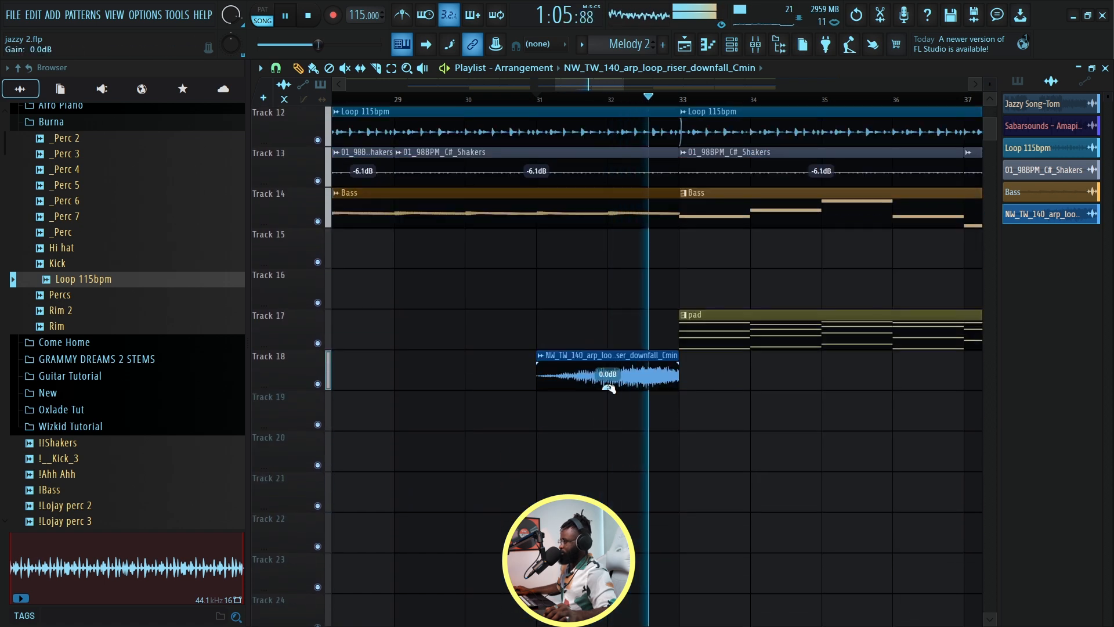
Step: Route the riser to mixer track 9, lower its clip gain to -6.4 dB and replay that section
key(space)
click(685, 46)
click(686, 46)
key(space)
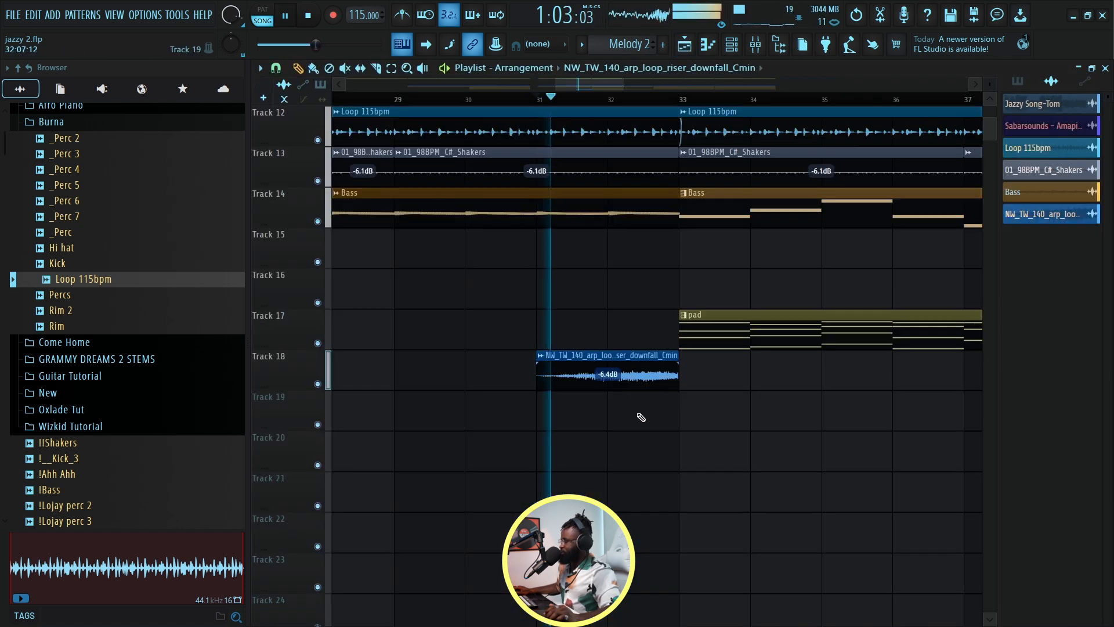
Step: Increase the fade-in of the riser sample in its audio clip settings and close them
double_click(616, 377)
drag(625, 393, 625, 371)
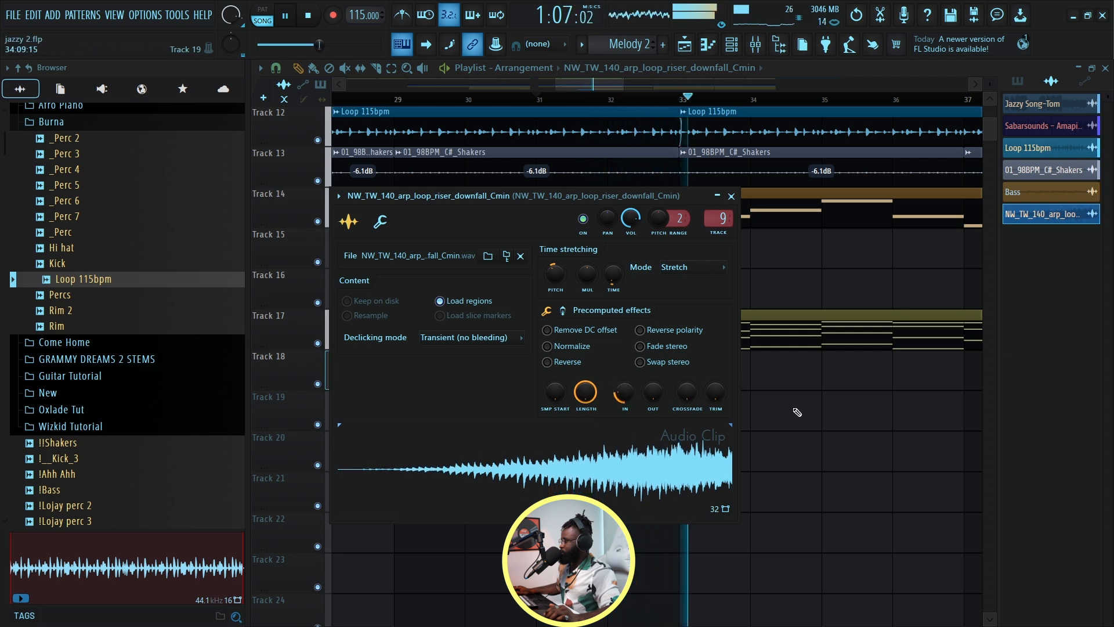
click(794, 410)
Step: Duplicate the riser clip on Track 18 to bar 39, leading into the melody section at bar 41
scroll(577, 102, down, 3)
scroll(578, 102, down, 3)
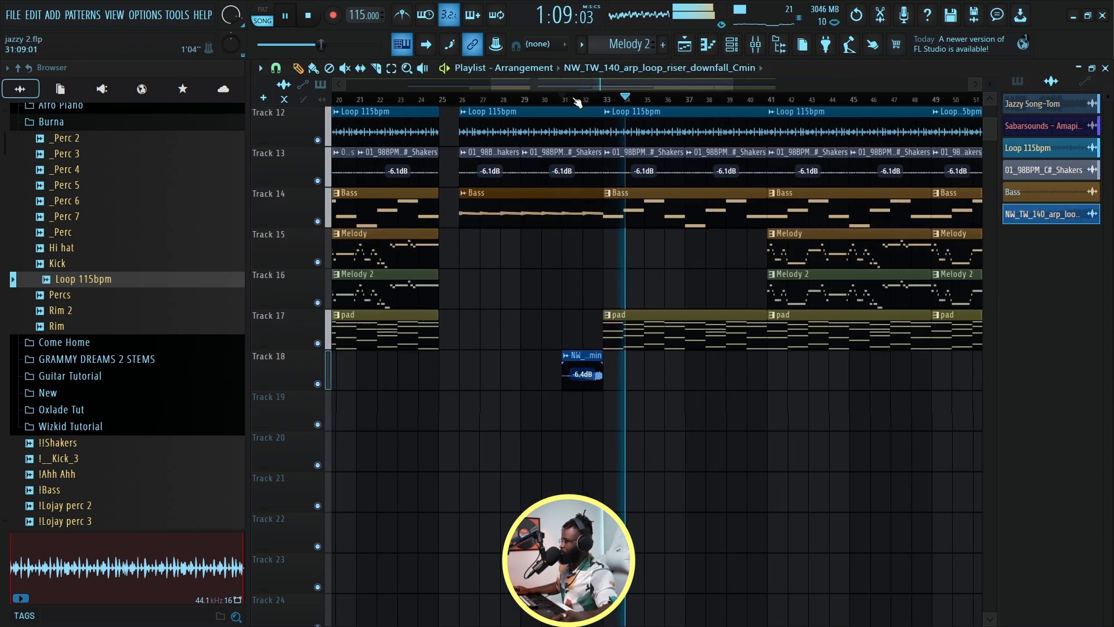
drag(578, 356, 687, 357)
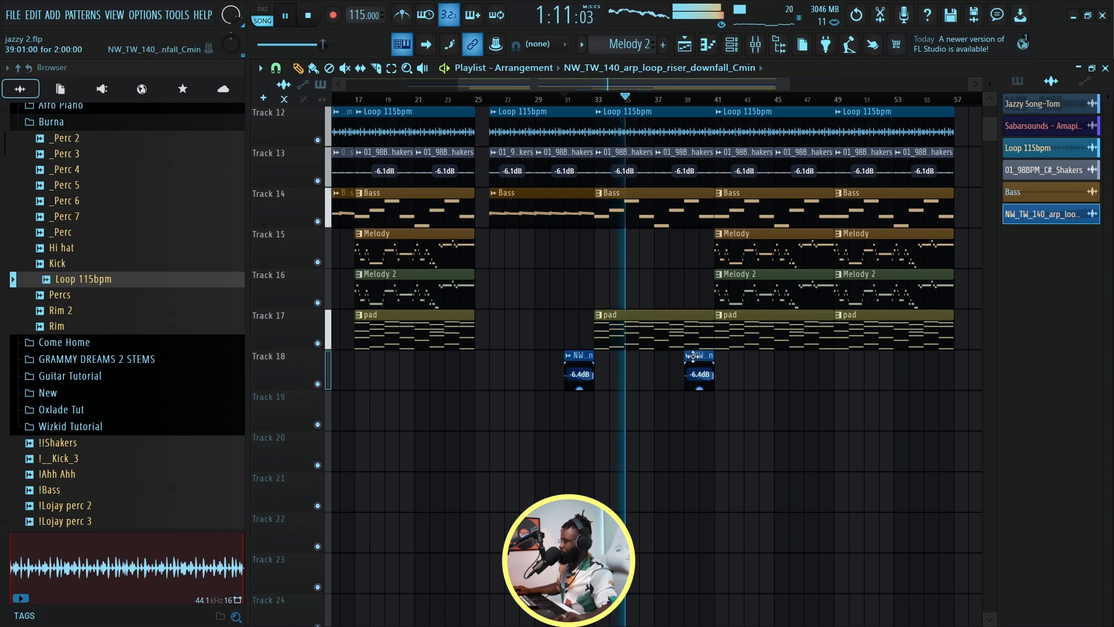
scroll(719, 105, up, 6)
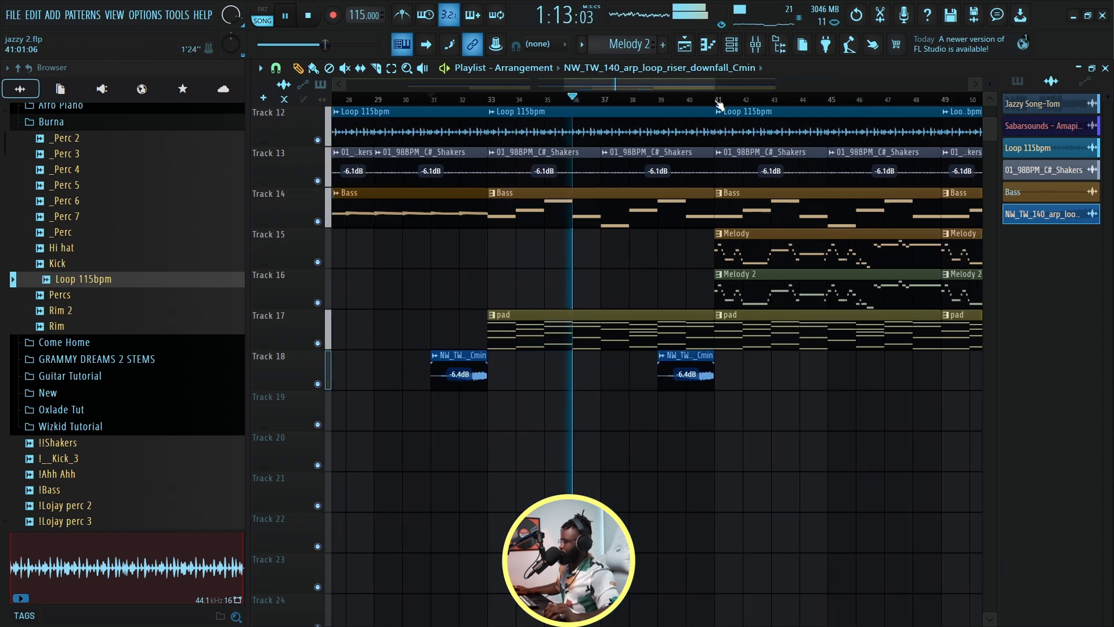
scroll(718, 104, down, 8)
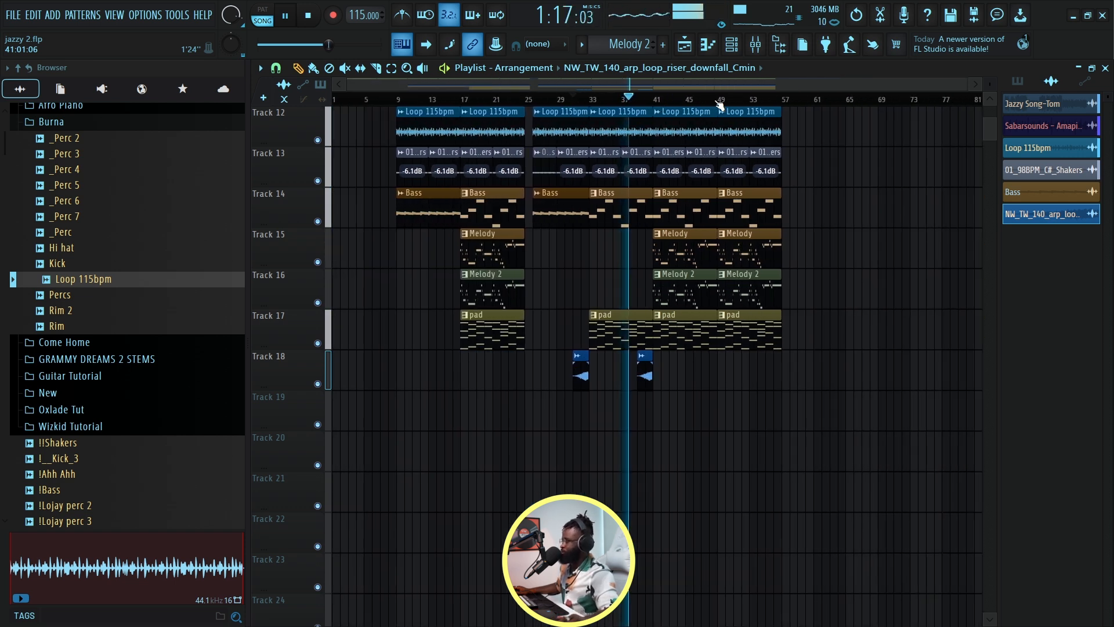
scroll(719, 104, up, 3)
scroll(718, 104, down, 4)
scroll(718, 105, up, 3)
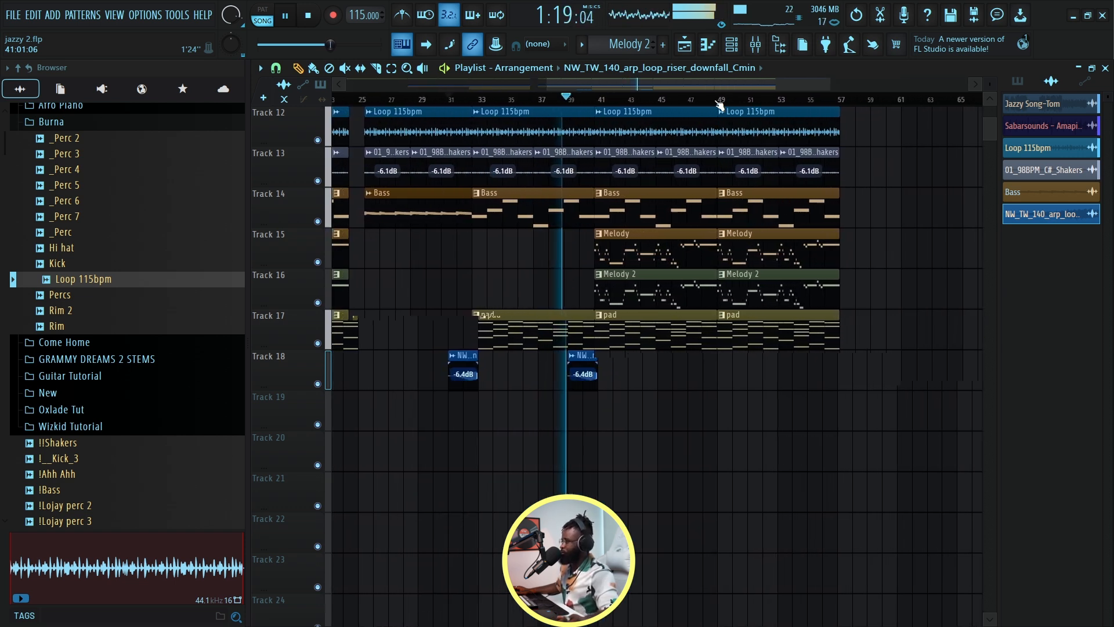
Step: Raise the channel volume of Peculiar Sounds, the Melody 2 instrument, to 94% and stop playback
scroll(530, 105, up, 2)
scroll(530, 105, up, 2)
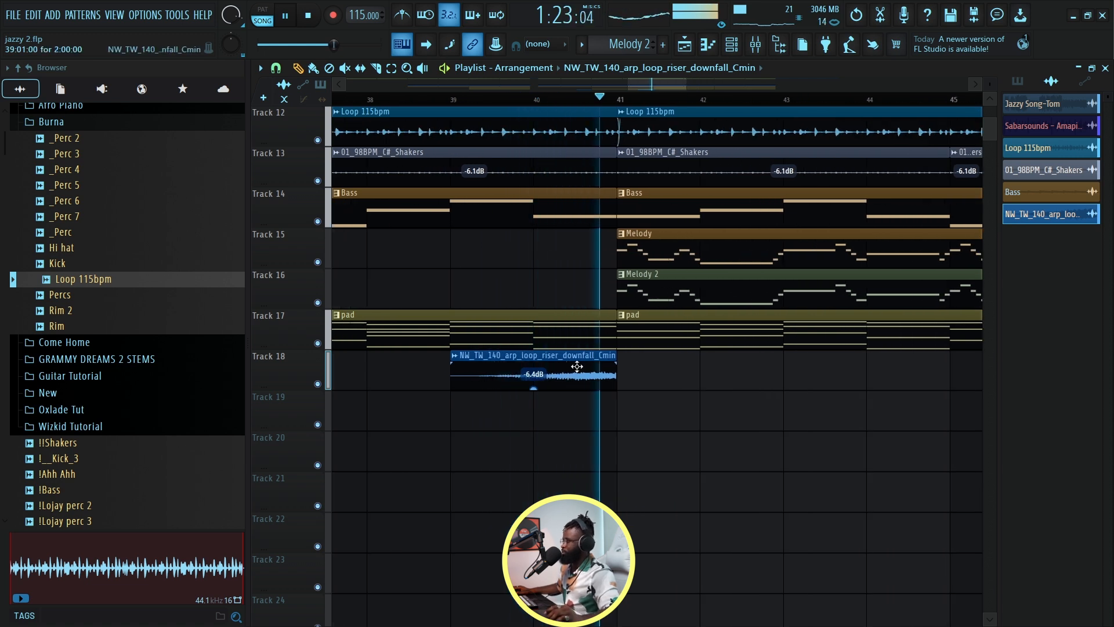
scroll(662, 104, down, 3)
scroll(663, 104, down, 2)
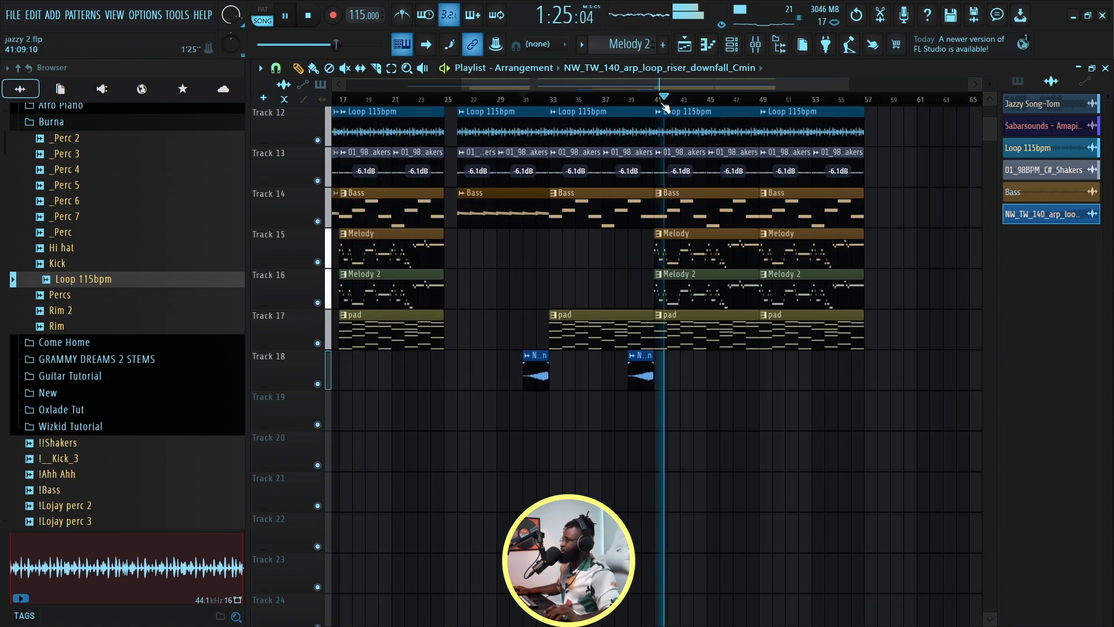
double_click(707, 295)
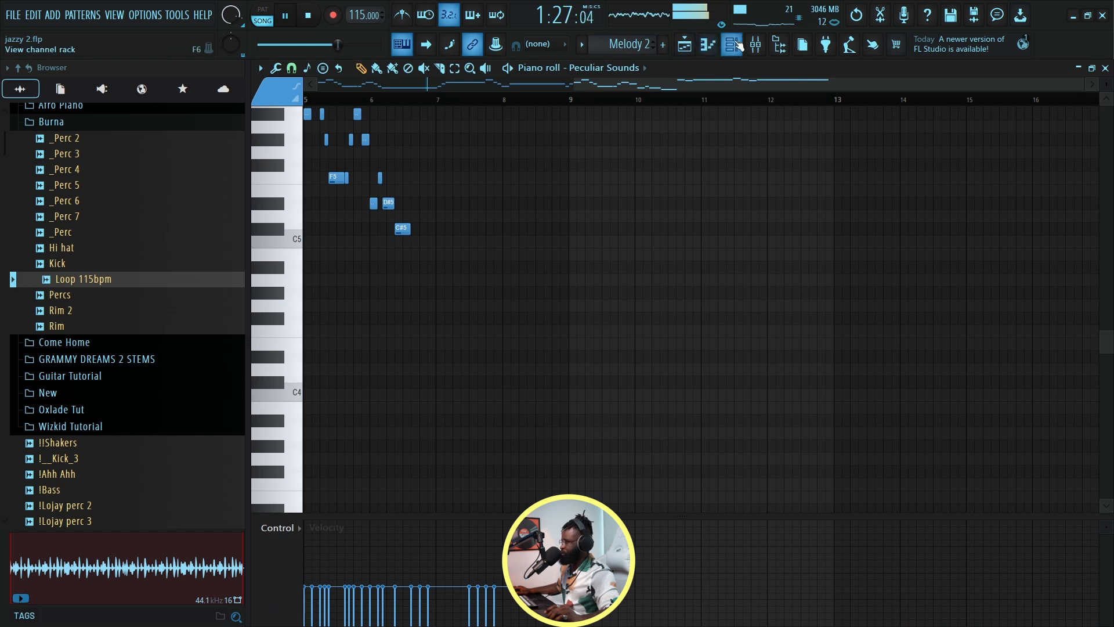
click(738, 43)
drag(376, 448, 376, 432)
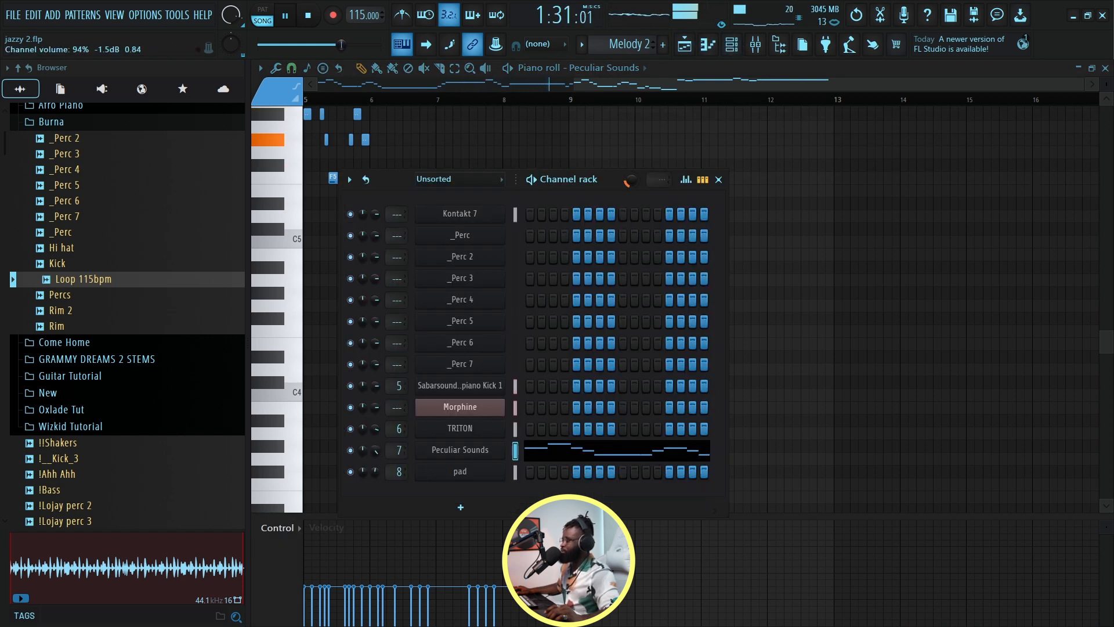
key(space)
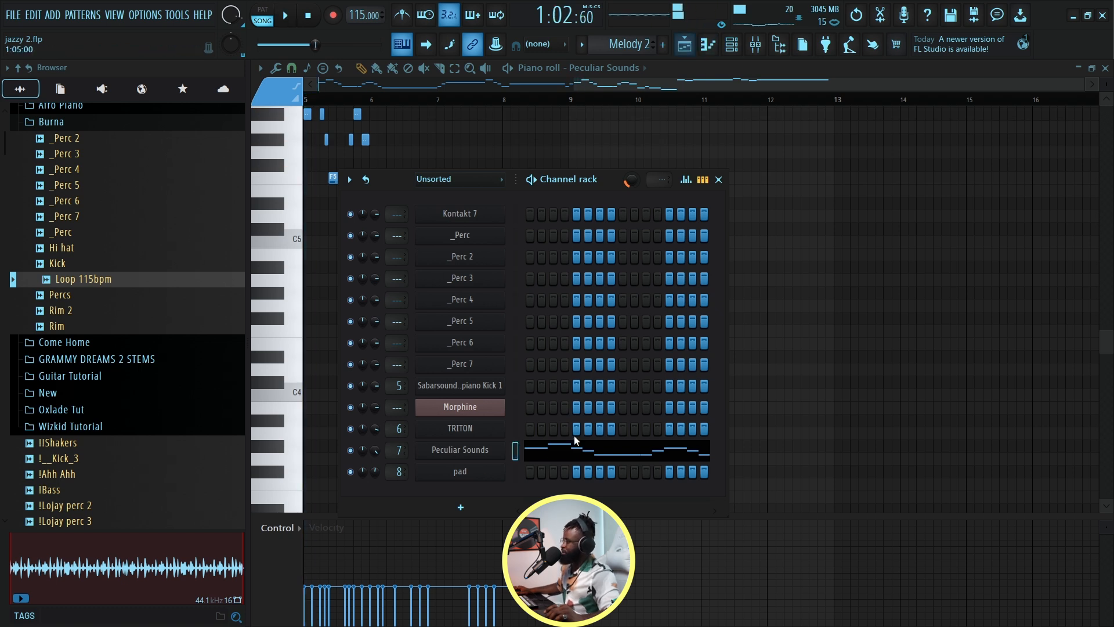
Step: Return to the playlist's full arrangement overview and open the channel rack
click(685, 47)
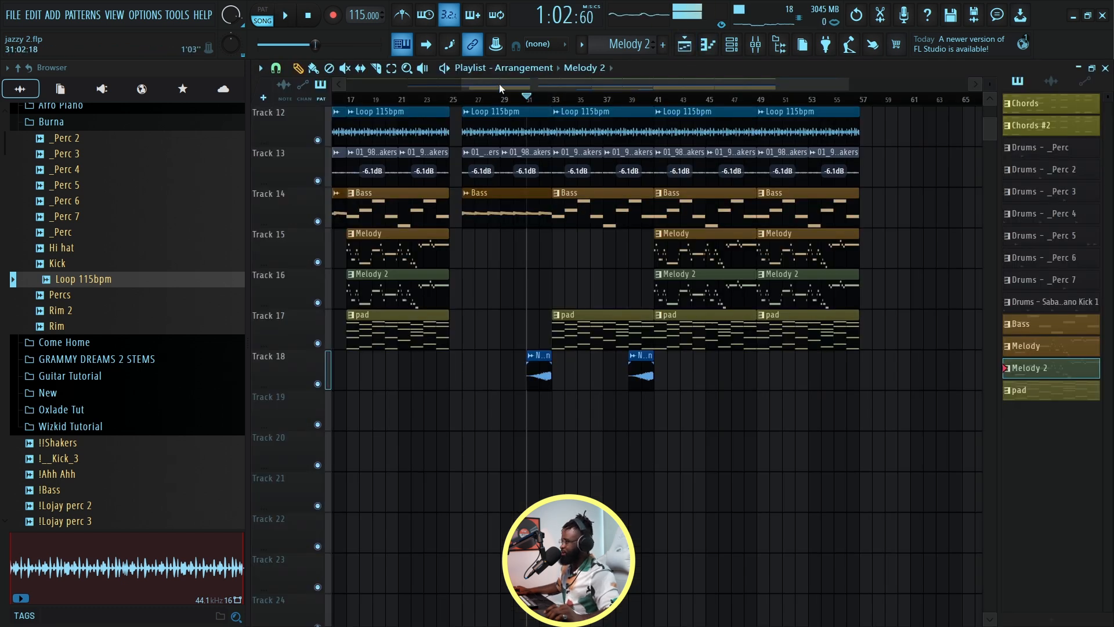
drag(501, 89, 380, 99)
scroll(412, 103, down, 2)
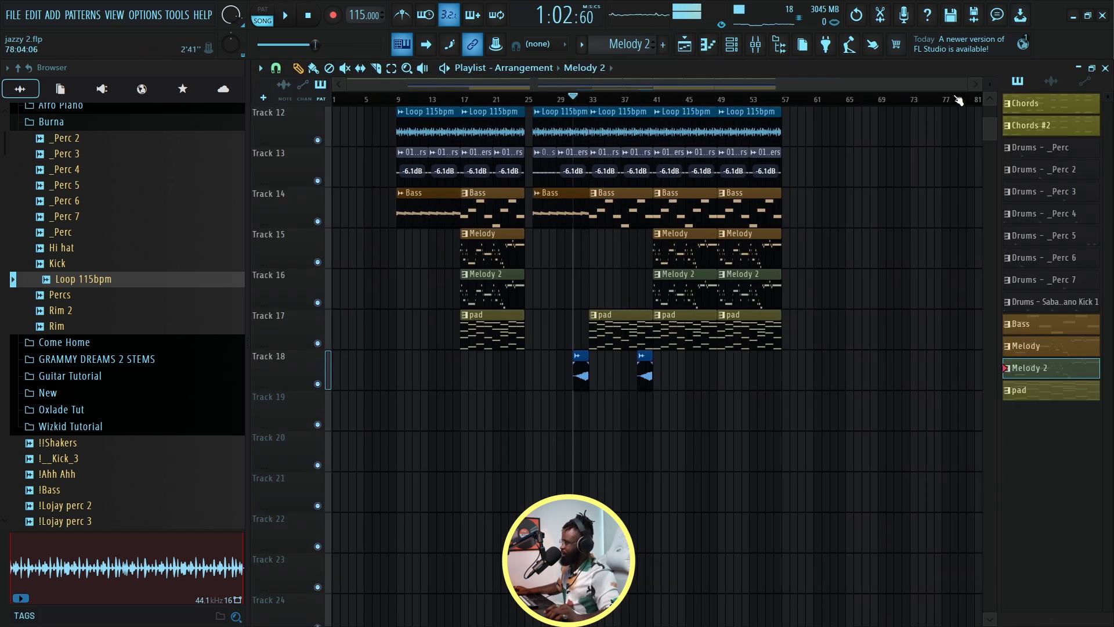
scroll(987, 130, down, 4)
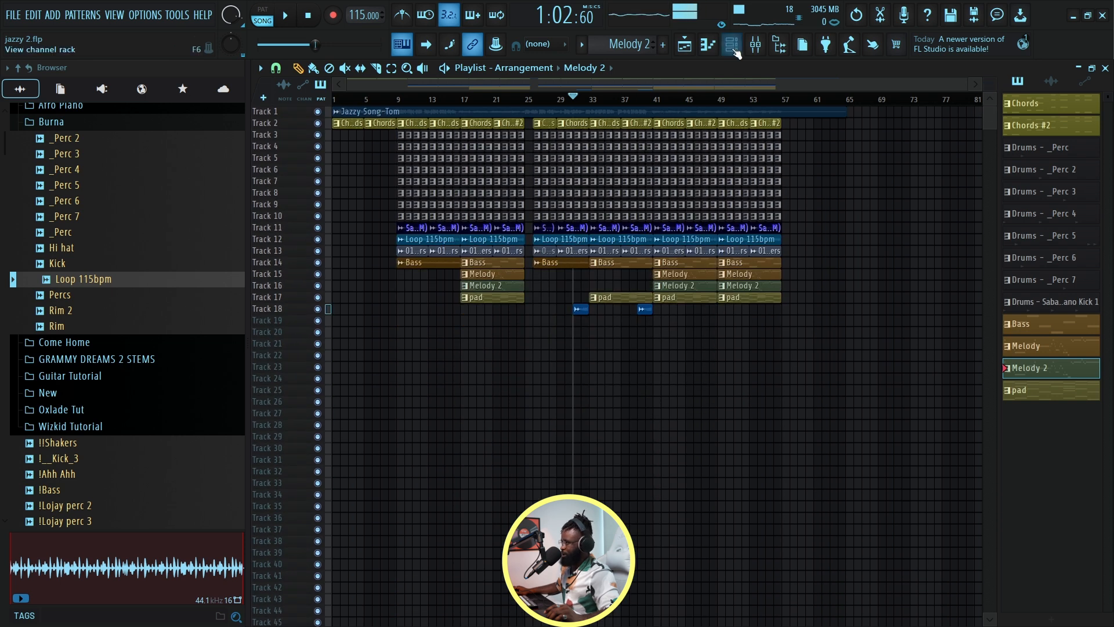
click(732, 45)
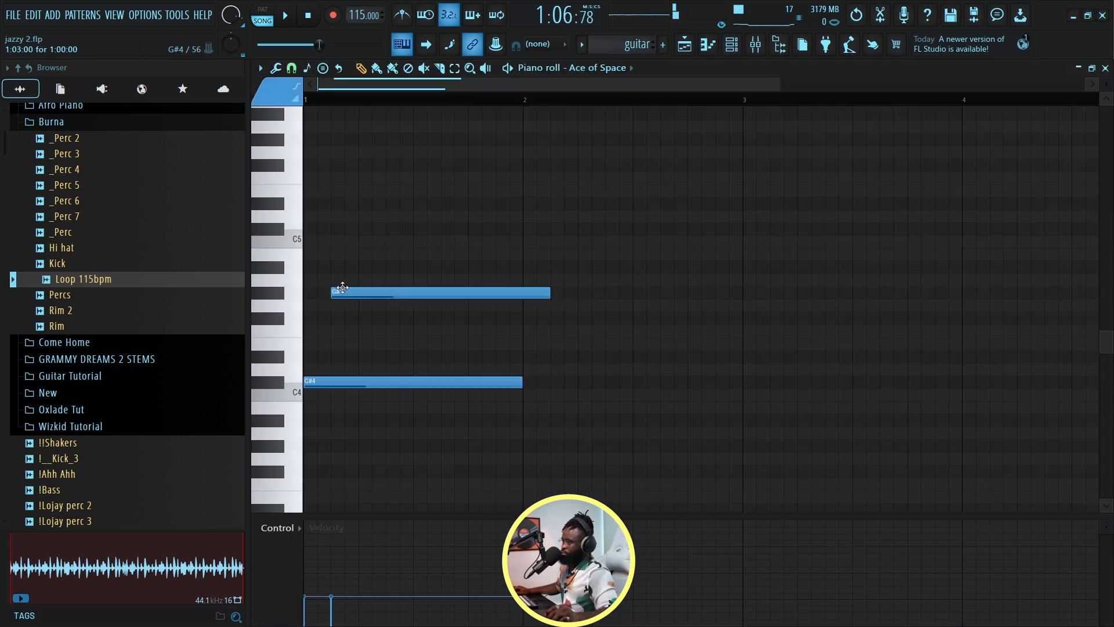
Step: Add staggered C#5 and F5 notes above the C#4 and G#4 of the first guitar chord
key(space)
key(space)
click(362, 228)
click(379, 177)
key(space)
key(space)
drag(398, 175, 413, 175)
Step: Switch to pattern mode, enable the metronome and play back the first guitar chord
click(270, 13)
key(space)
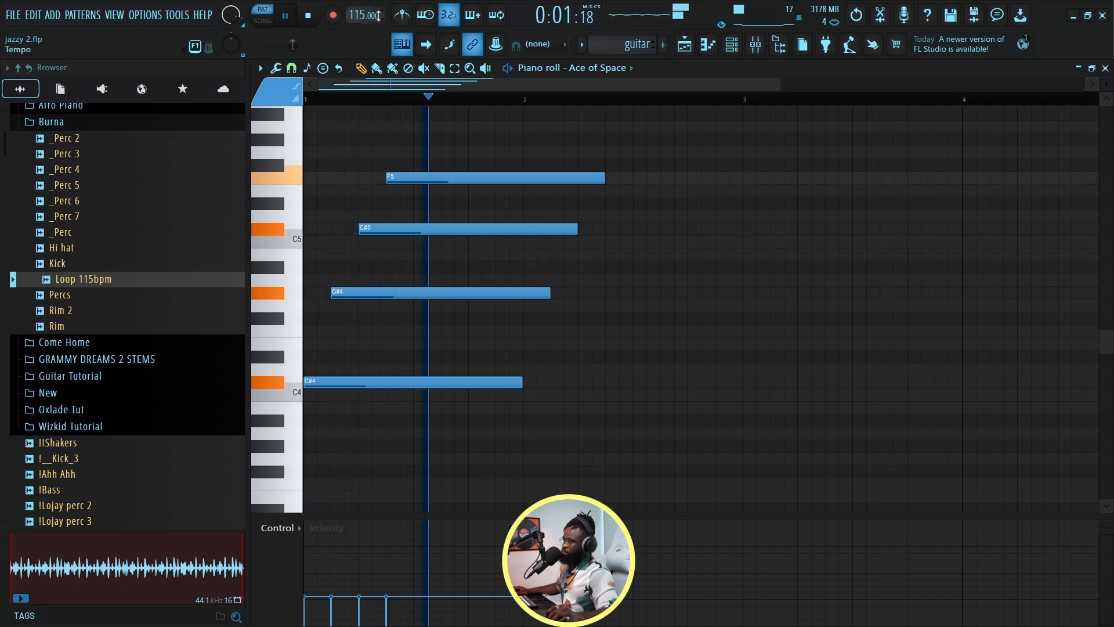
key(space)
click(406, 18)
key(space)
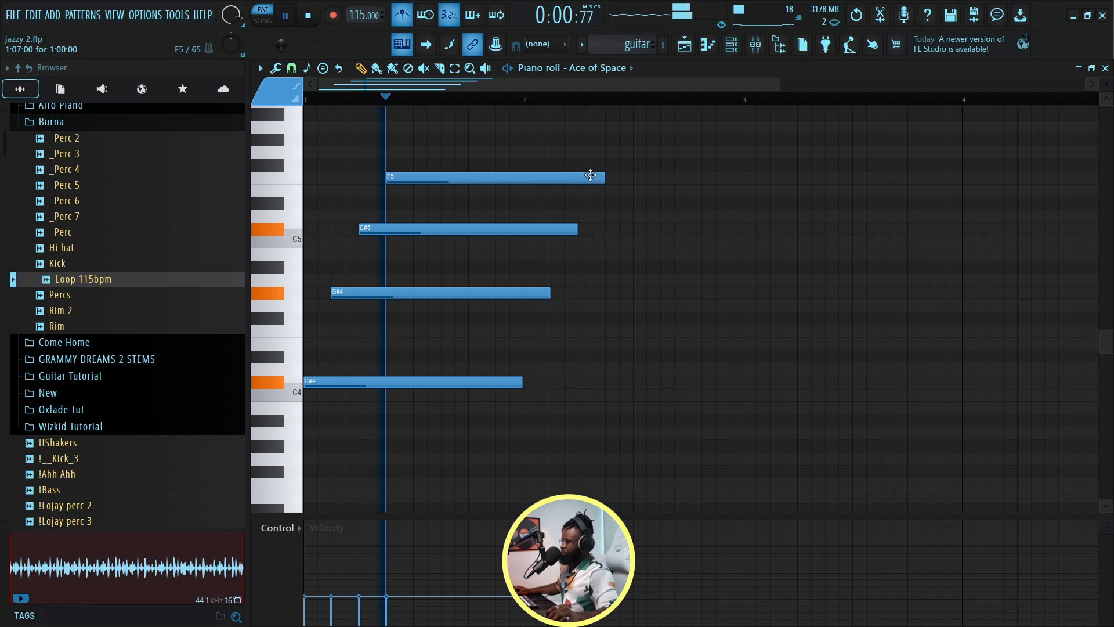
Step: Trim the first guitar chord to end at bar 2 and continue with staggered chords on D#4, F#4 and C#4 through bar 4
drag(603, 180, 508, 183)
key(space)
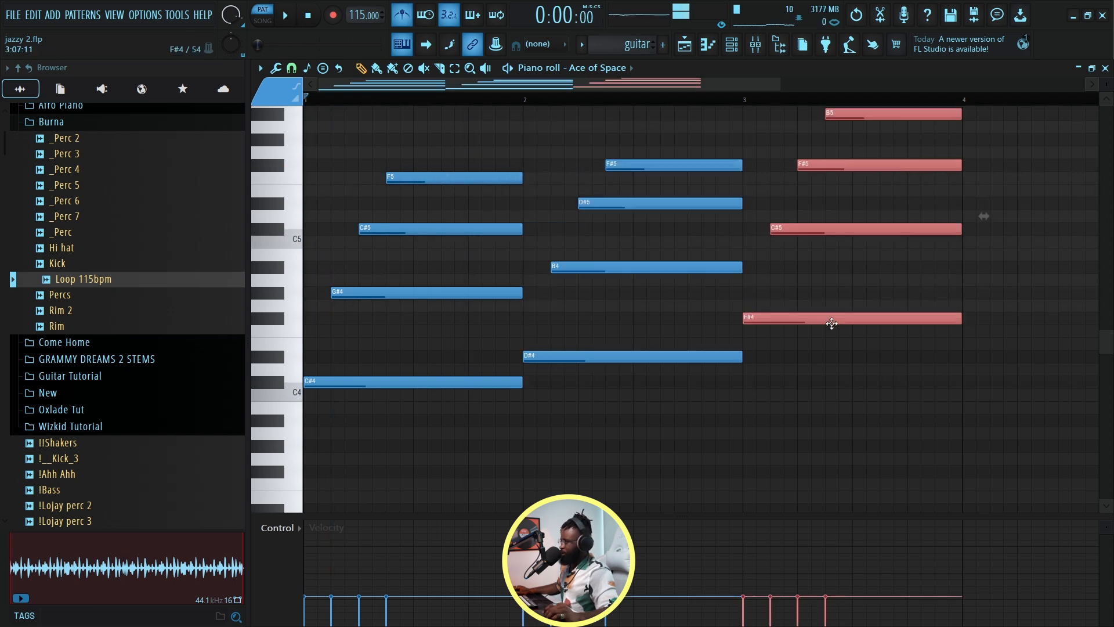
key(space)
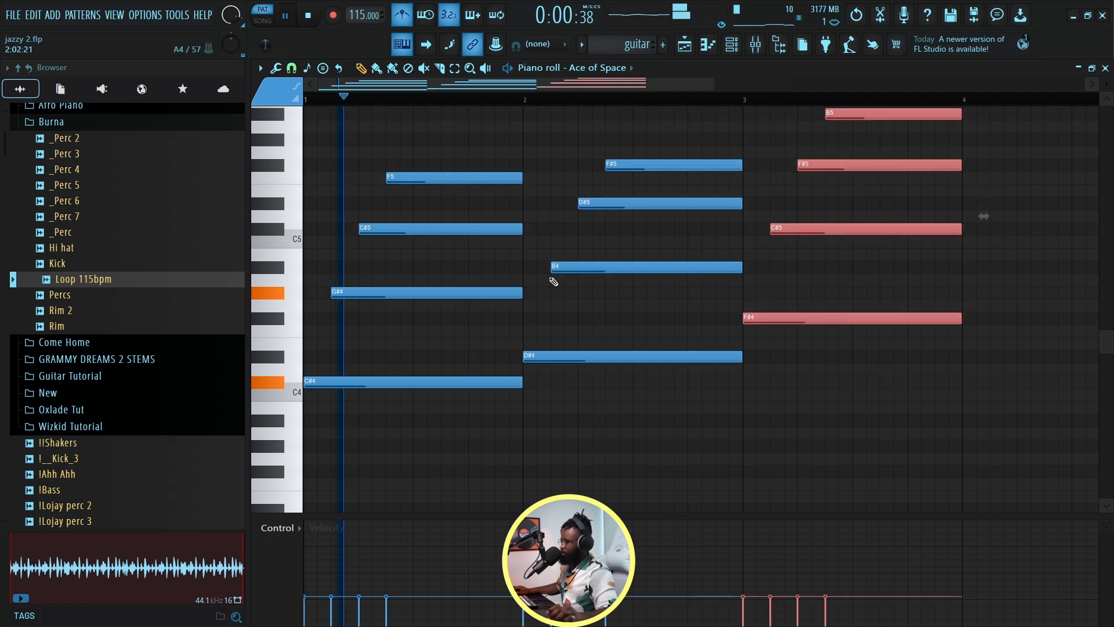
mouse_move(811, 235)
mouse_down()
mouse_move(1107, 246)
mouse_move(967, 290)
mouse_move(967, 301)
mouse_up()
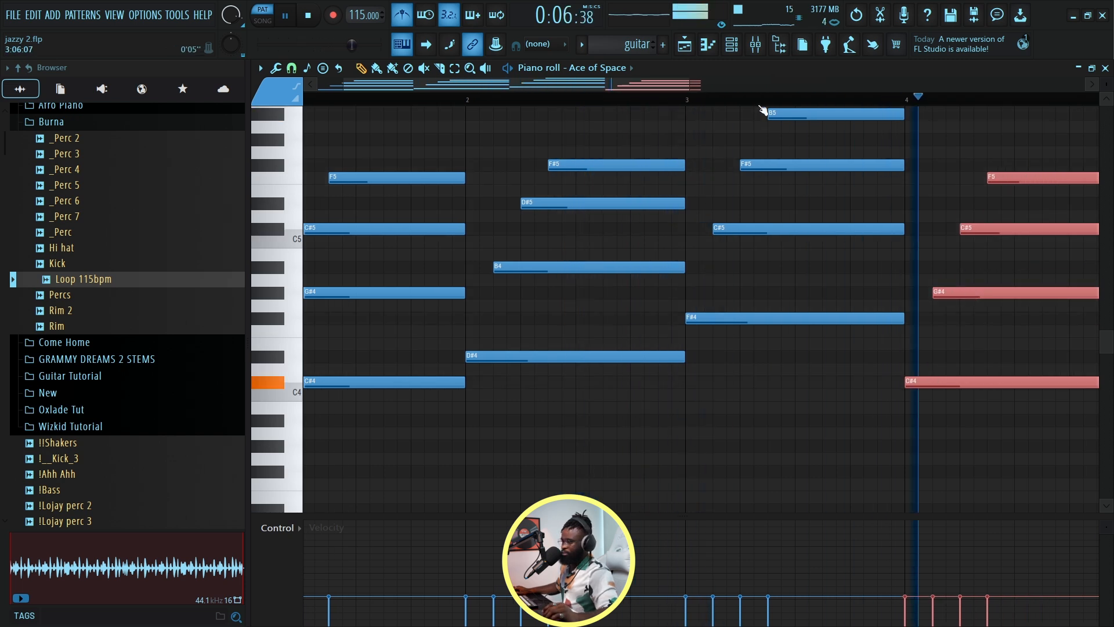
Step: Play the song from bar 32 to hear the guitar clip on Track 19, turning the metronome off
click(435, 100)
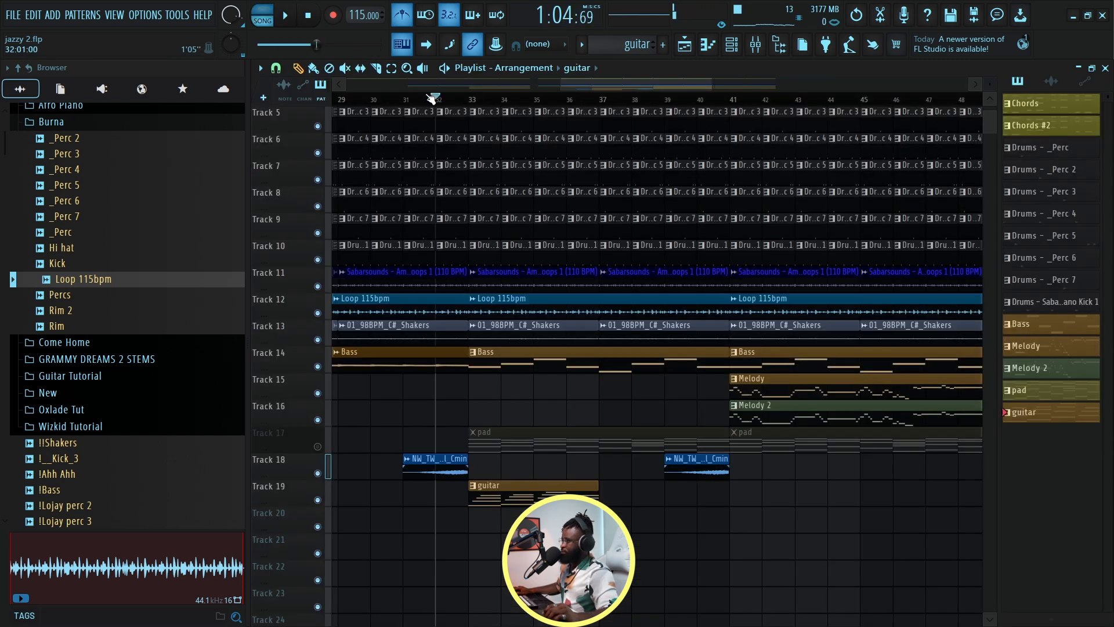
key(space)
key(F7)
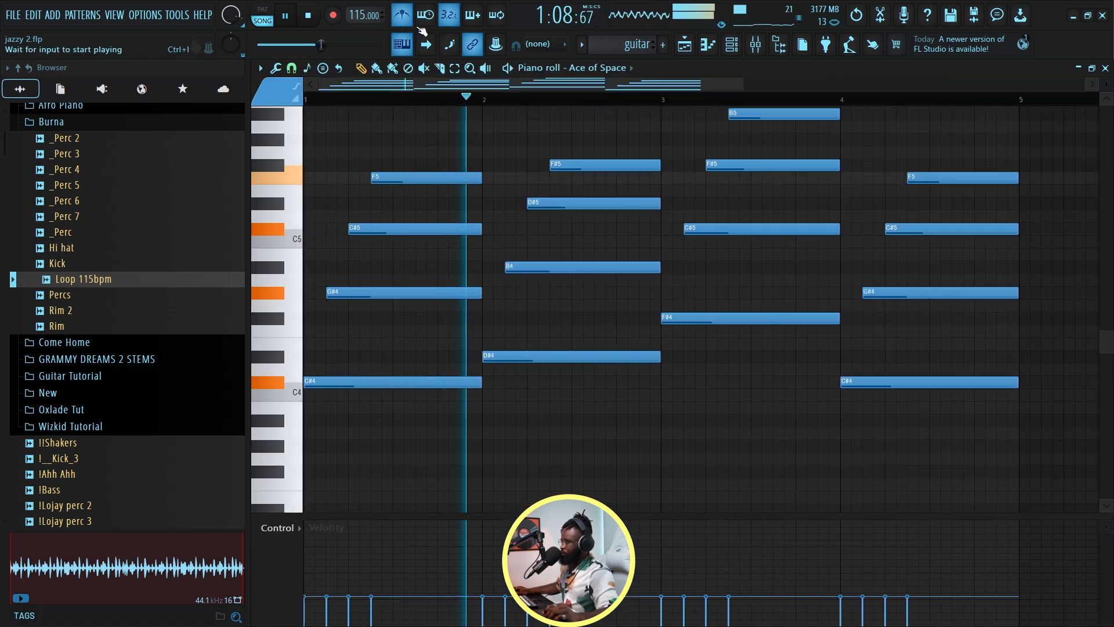
click(685, 46)
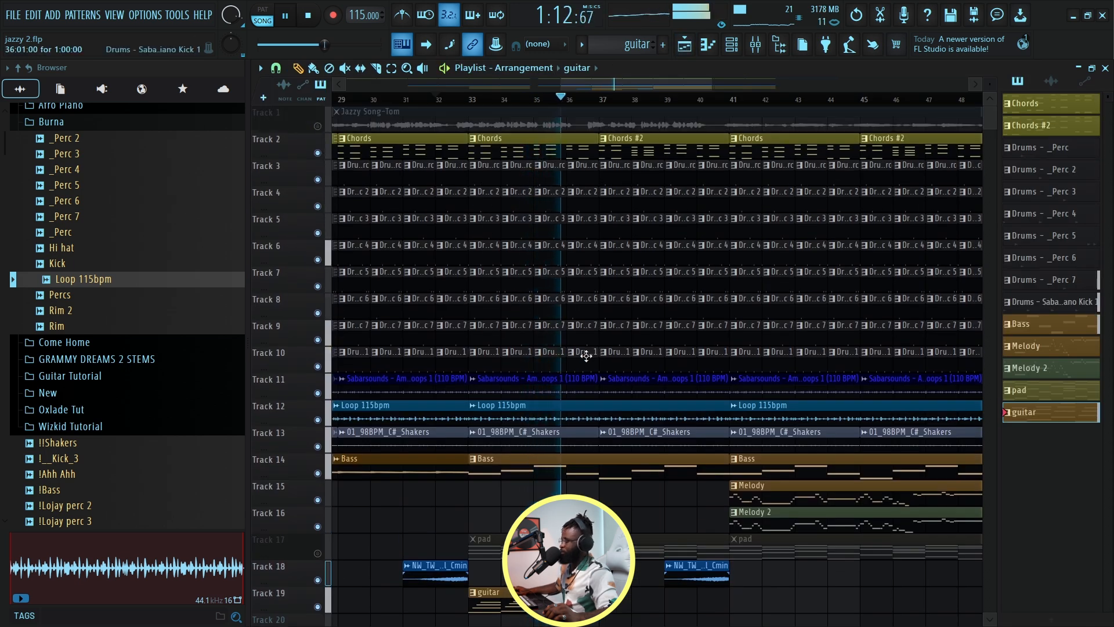
Step: Save the project and add a new Kontakt channel loaded with the EXHALE instrument
scroll(575, 354, down, 3)
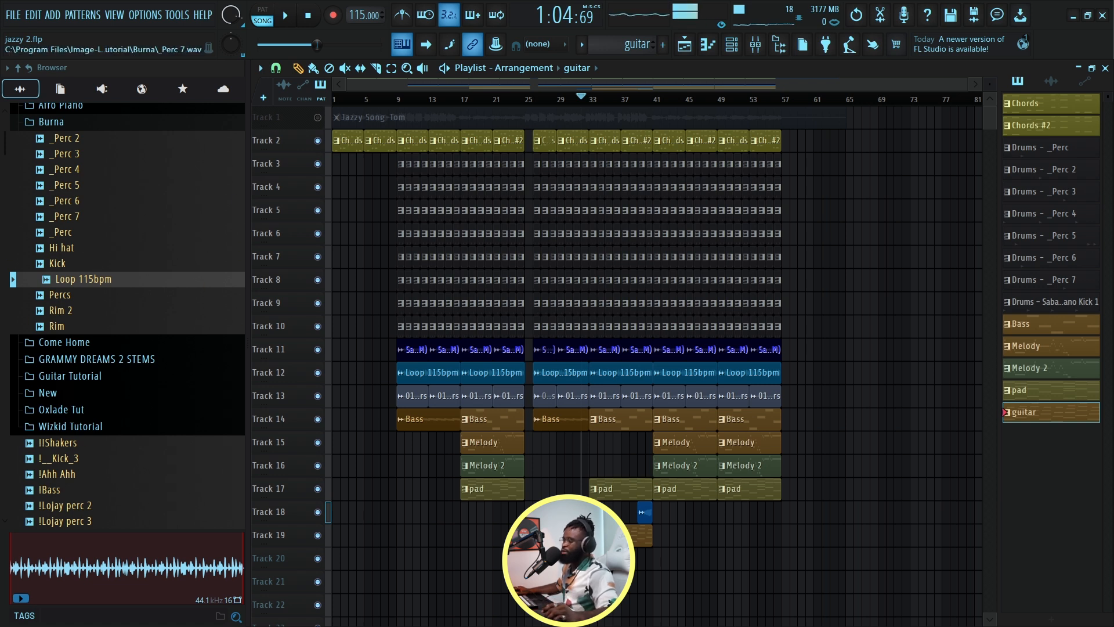
click(732, 46)
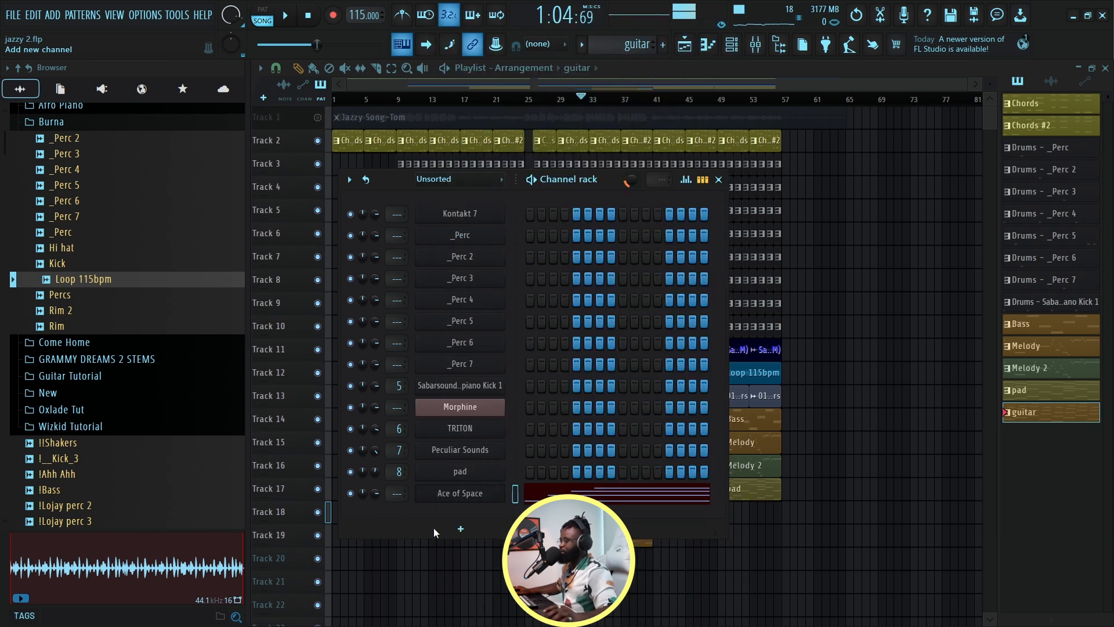
key(ctrl+s)
click(541, 423)
click(462, 529)
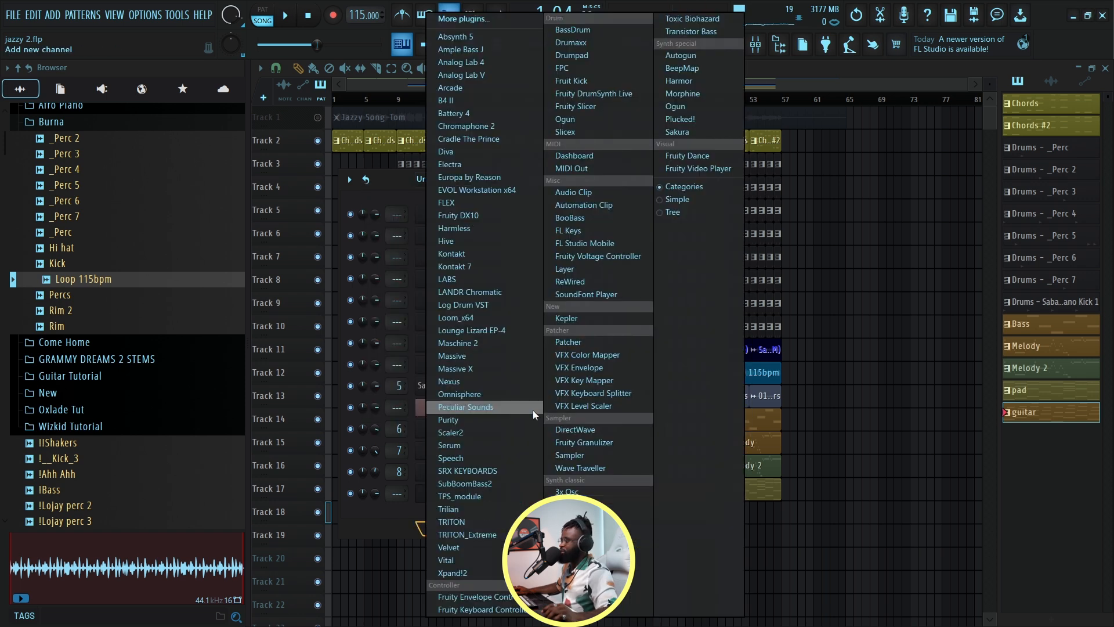
click(470, 253)
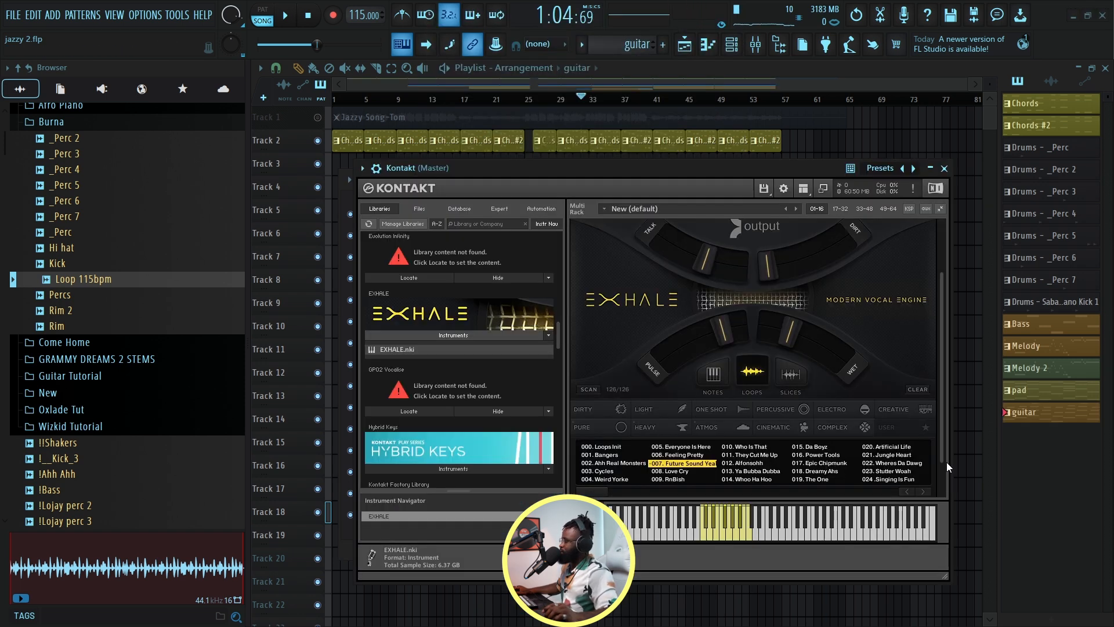
Step: Set EXHALE to notes mode with the preset 004. Soulular Voxtar and create a new pattern named scv
click(713, 364)
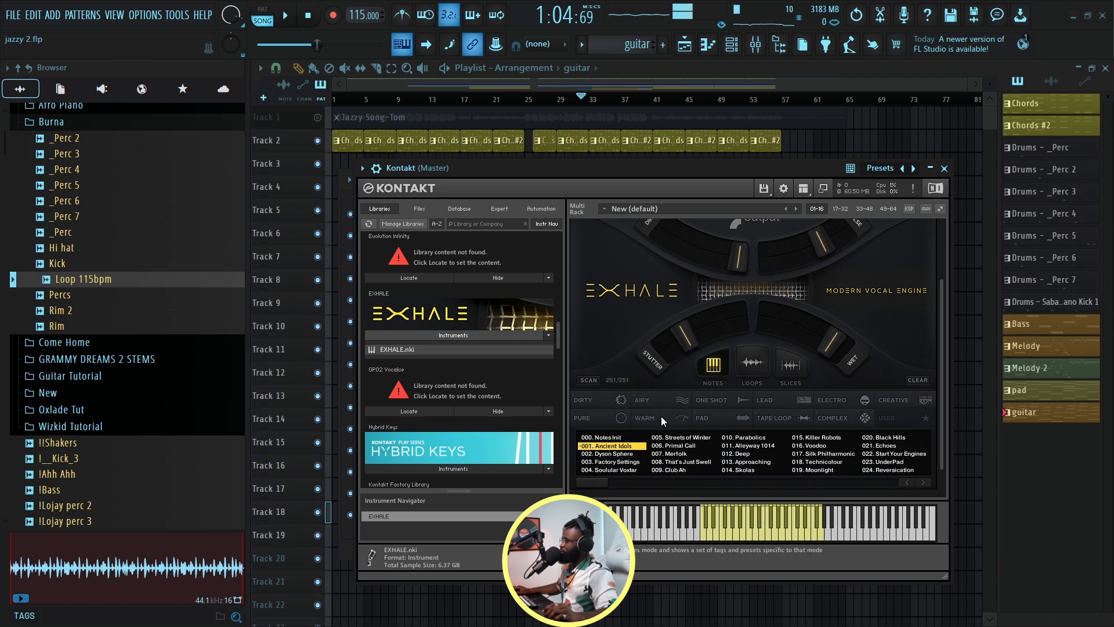
click(616, 470)
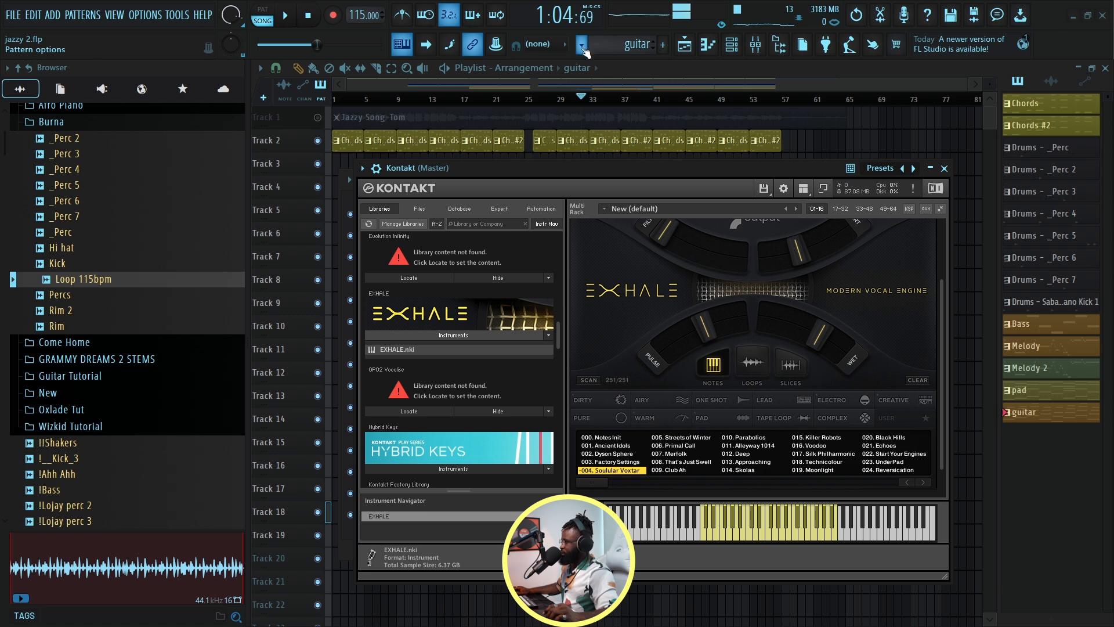
click(583, 48)
click(755, 61)
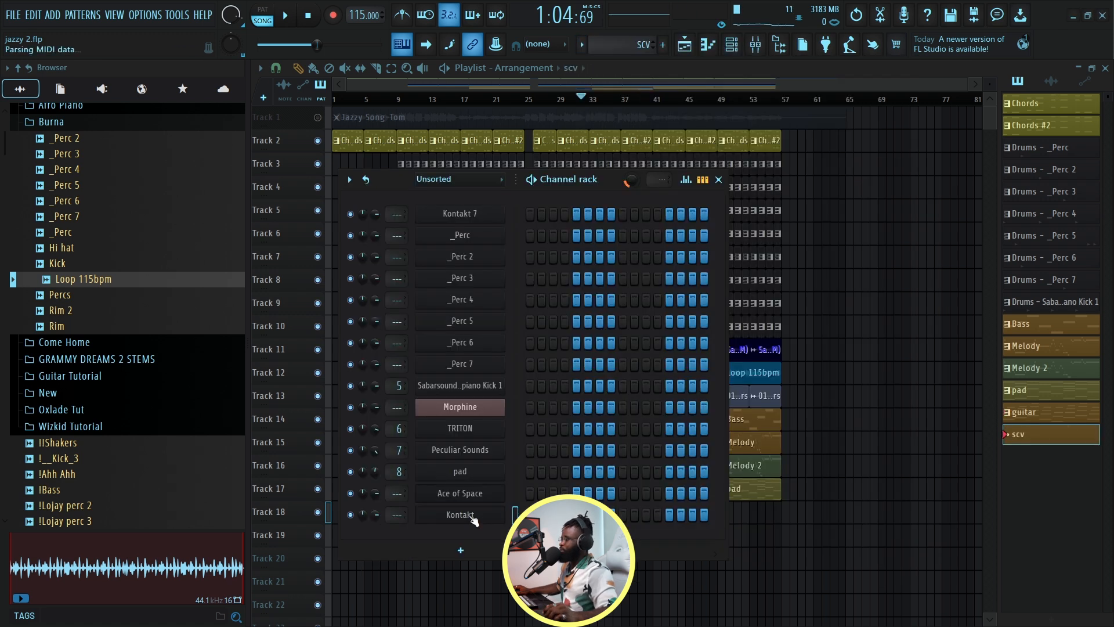
Step: Enter a short vocal riff of F5, D#5 and C#5, played twice in bar 1 of scv, and play it back
click(687, 47)
key(space)
drag(633, 82, 110, 112)
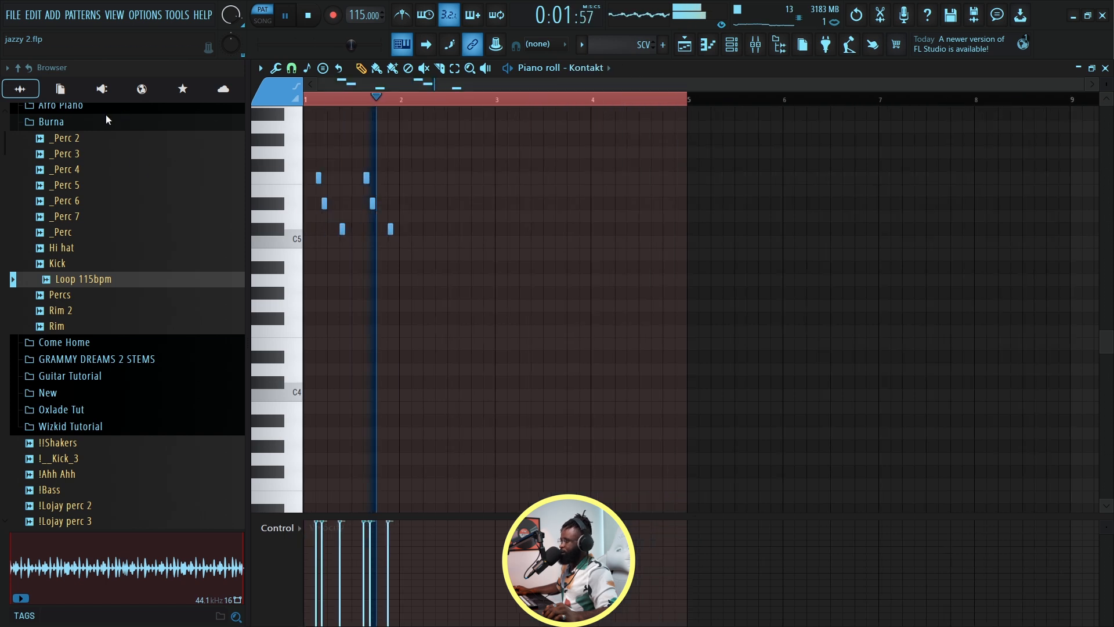
key(space)
Step: Play the song from bar 32 and place scv clips along Track 20 across bars 33 to 40
key(Escape)
click(464, 105)
key(space)
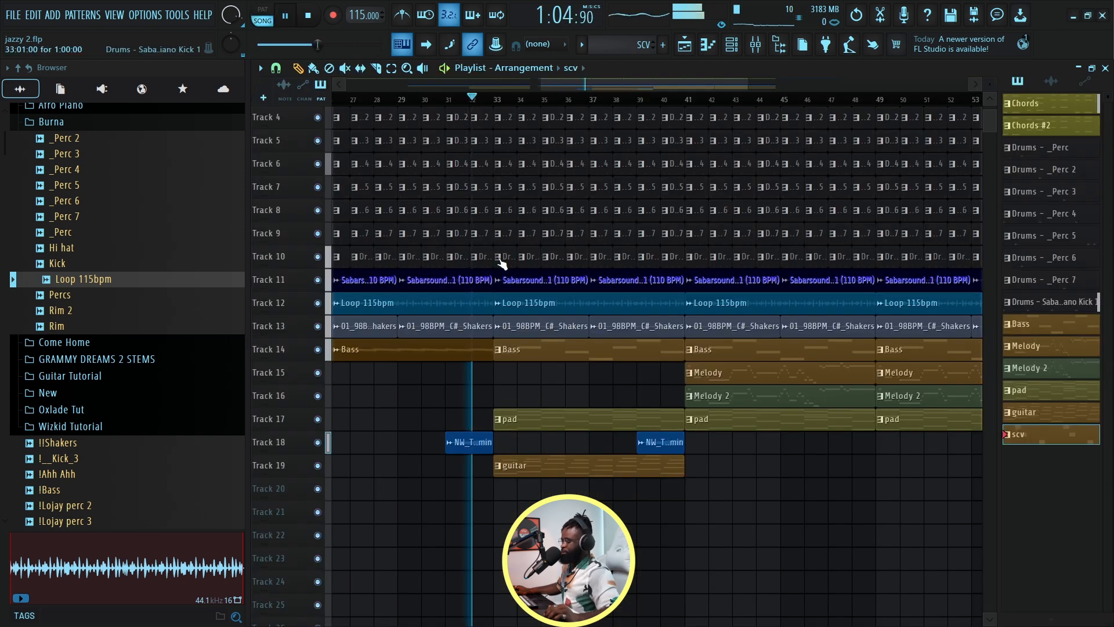
drag(496, 488, 679, 491)
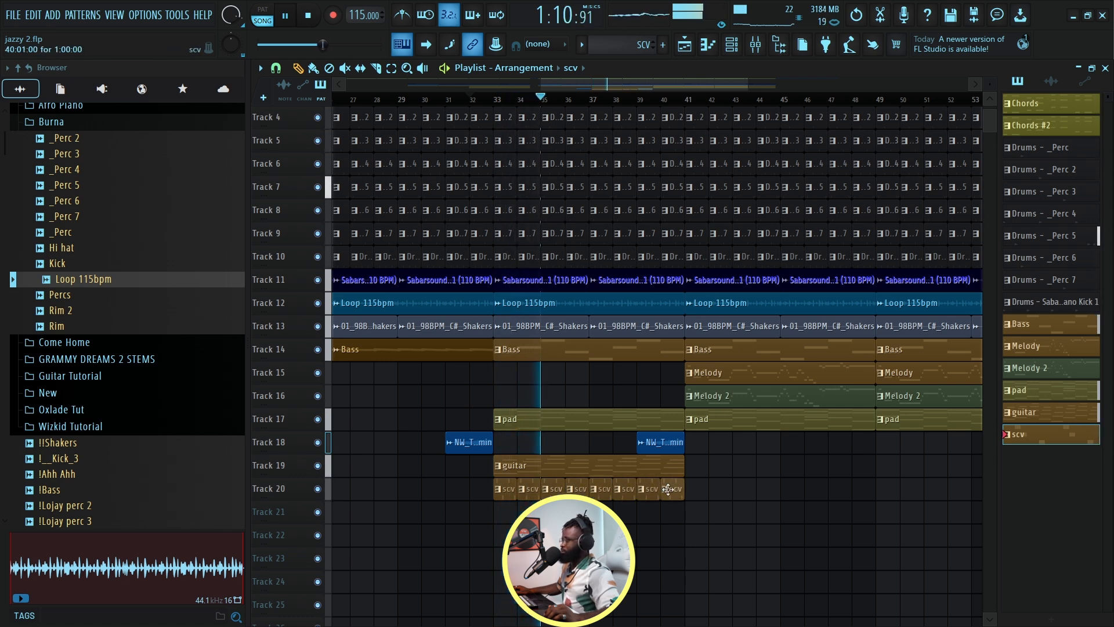
Step: Lower the Kontakt channel volume to 42% and route the channel to mixer track 10
key(F7)
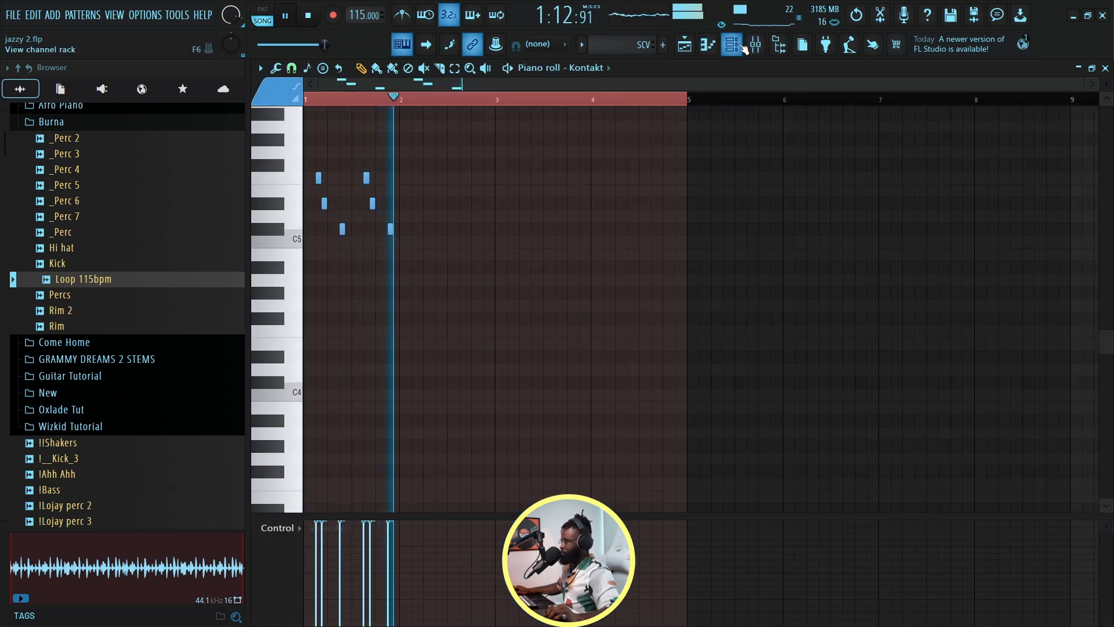
key(F6)
drag(375, 515, 375, 527)
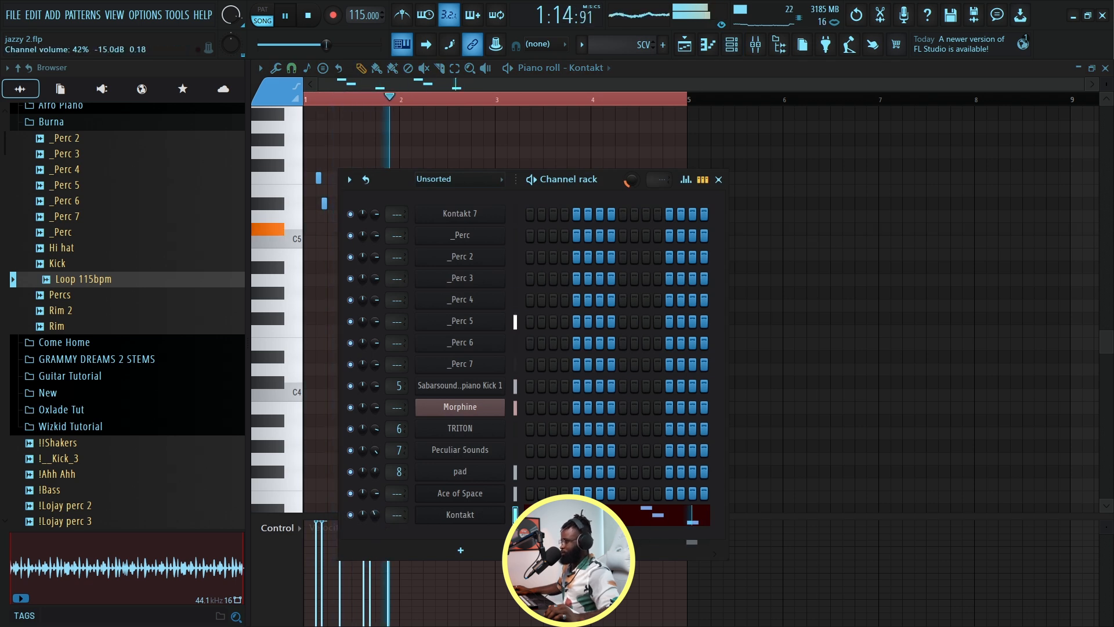
click(452, 518)
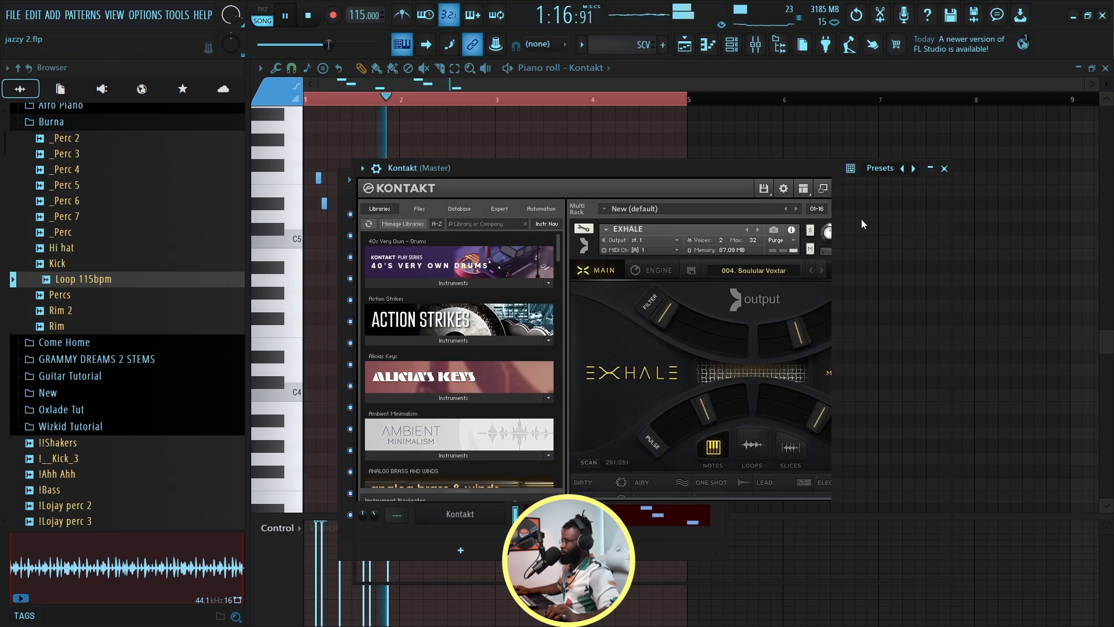
click(376, 168)
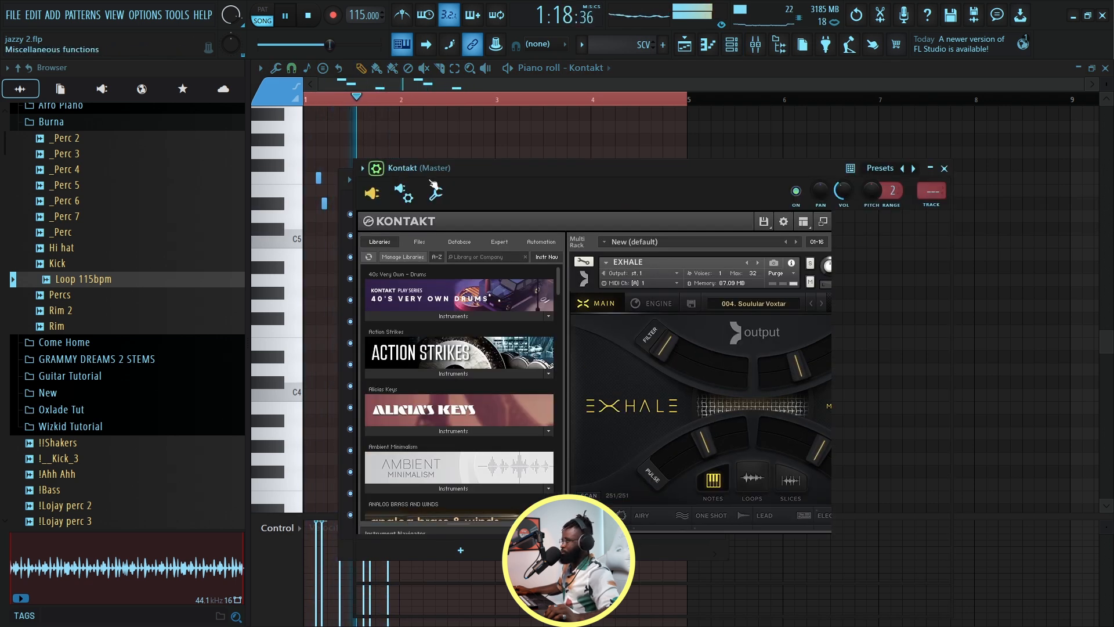
click(932, 205)
Step: Add Fruity Parametric EQ 2 to the Kontakt mixer track with a Steep 8 low cut just above 200 Hz, and return to the playlist
click(310, 112)
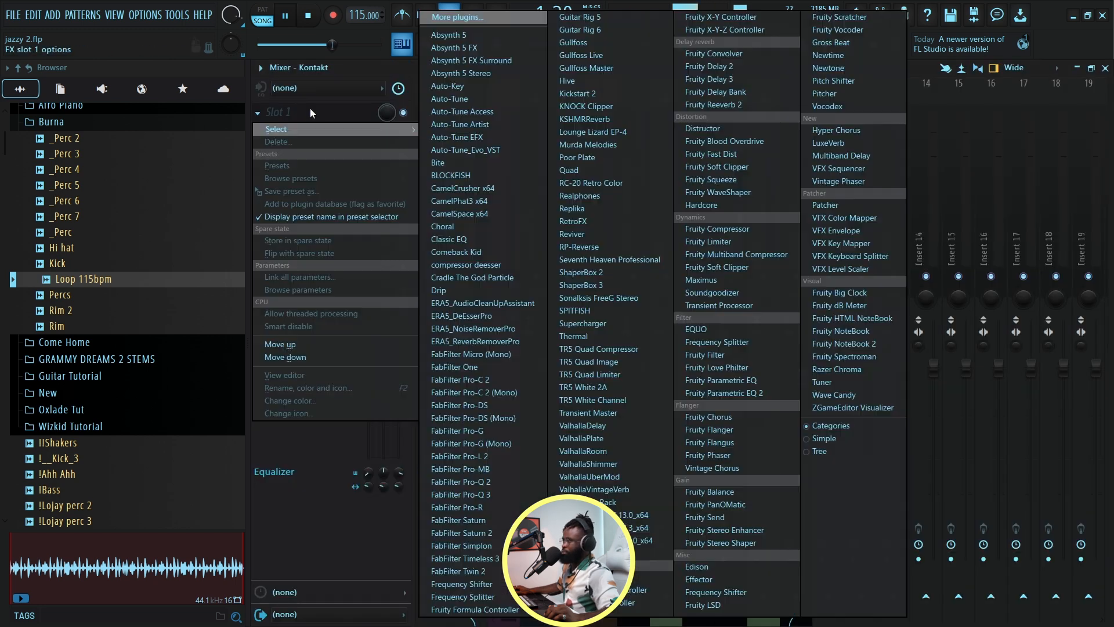
click(720, 393)
drag(424, 351, 468, 442)
right_click(468, 439)
mouse_move(507, 490)
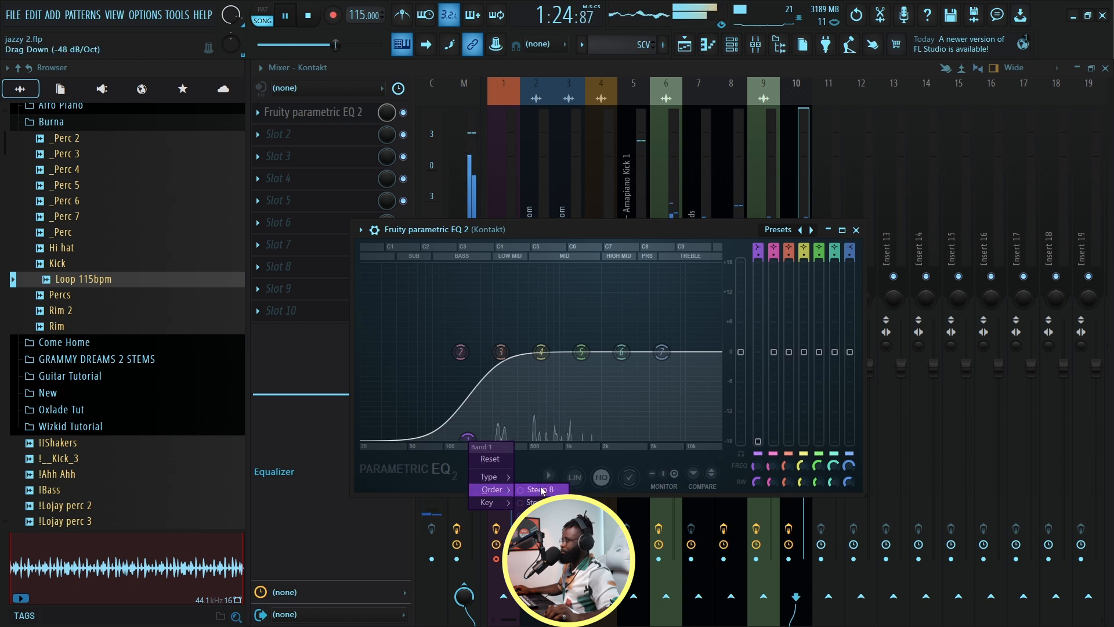
click(545, 490)
drag(468, 439, 491, 441)
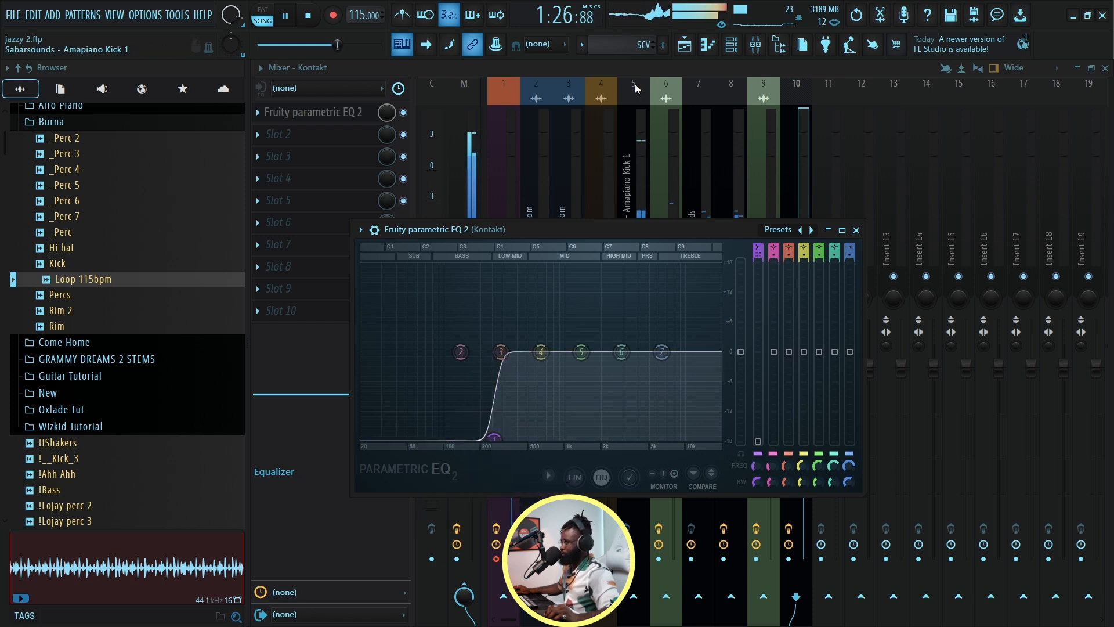
click(686, 44)
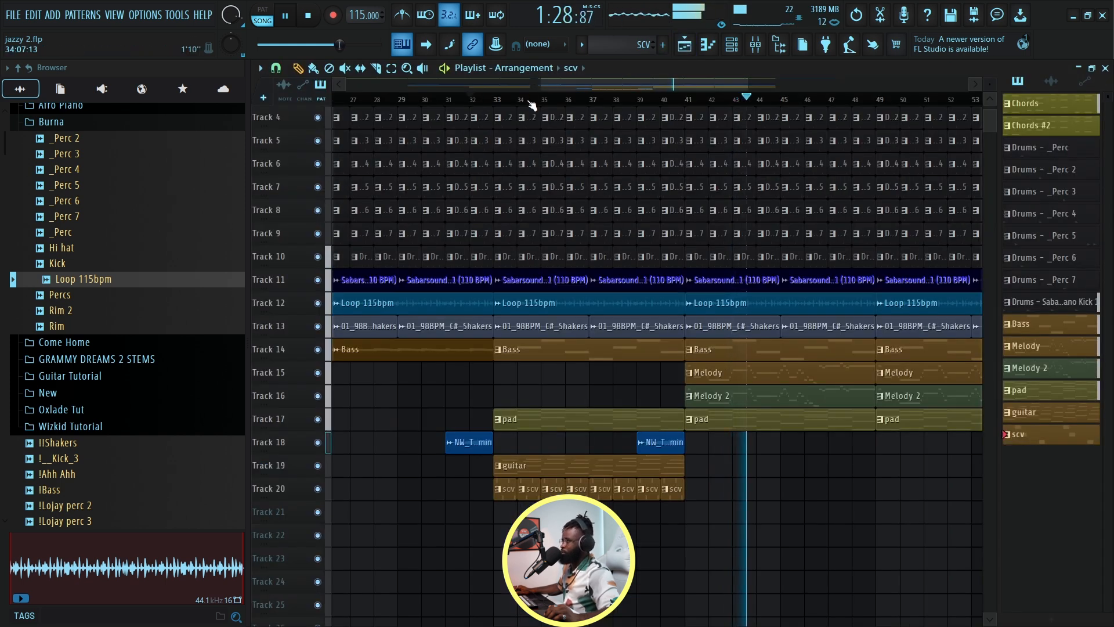
Step: Play the song with the log pattern open, inspect its F#5 notes in bar 1, and return to the playlist
scroll(531, 105, down, 4)
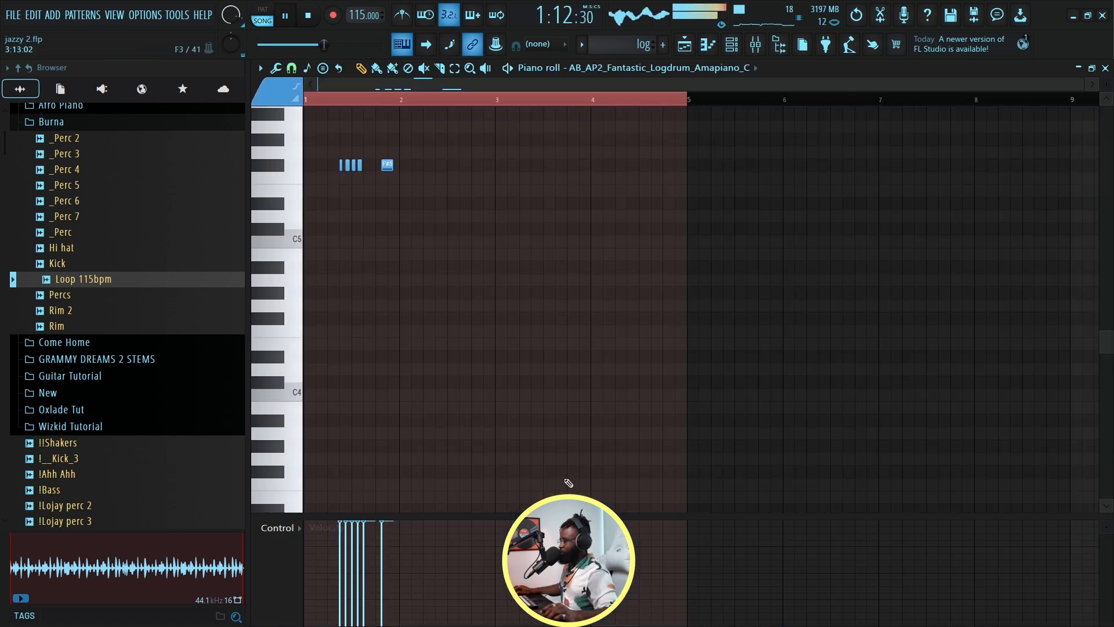
scroll(325, 105, up, 4)
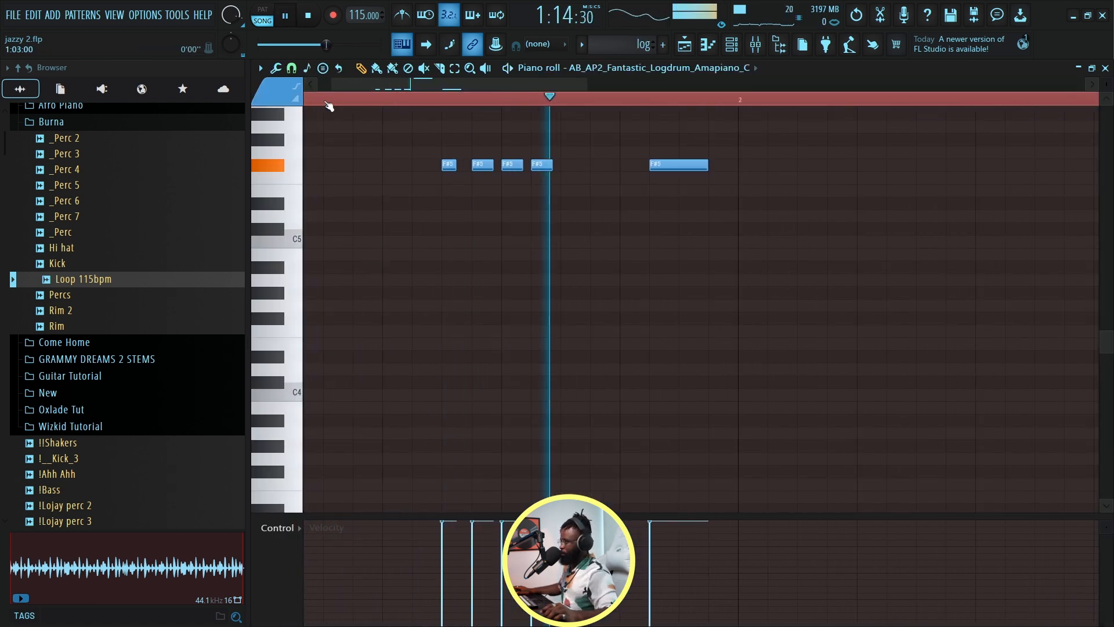
click(685, 48)
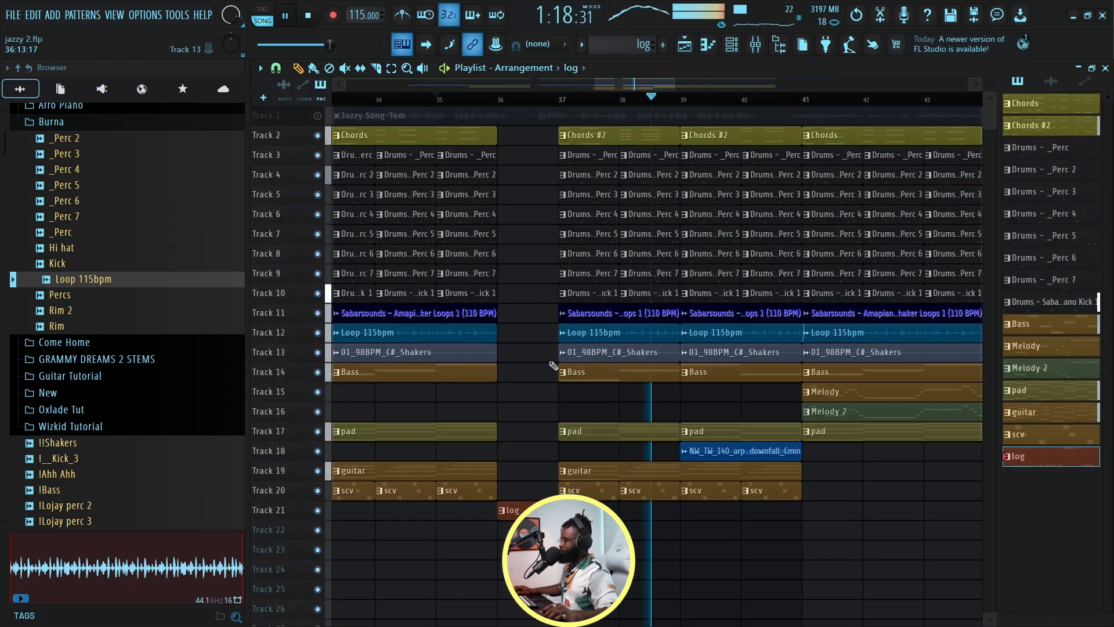
Step: Place another riser clip on Track 18 at bar 35, covering two bars up to bar 37, and play back the transition
click(708, 446)
click(498, 442)
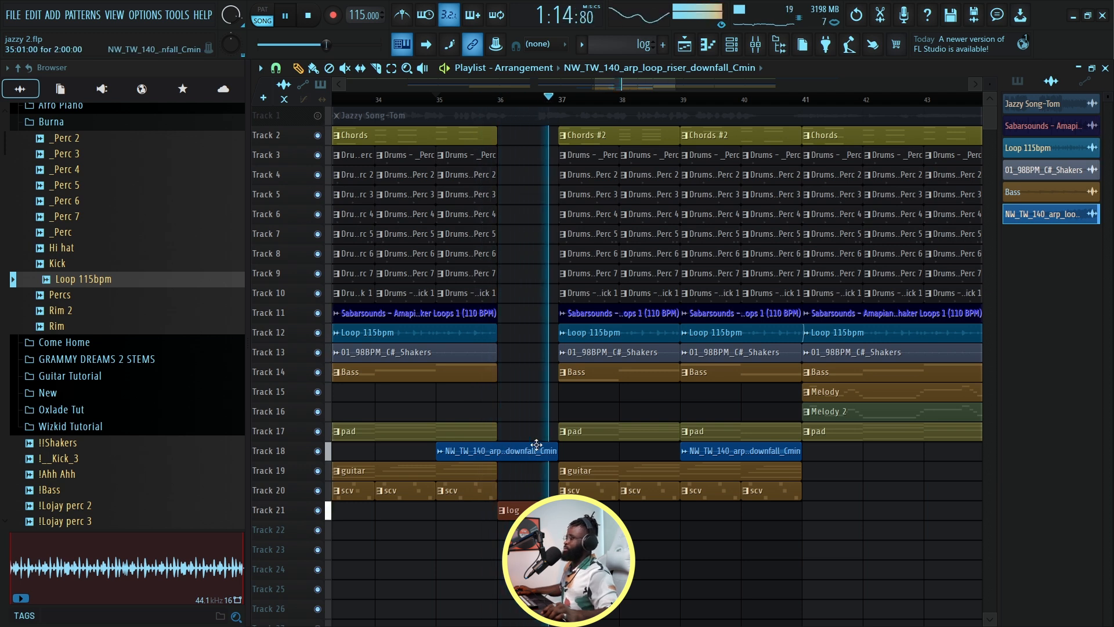
scroll(672, 105, down, 5)
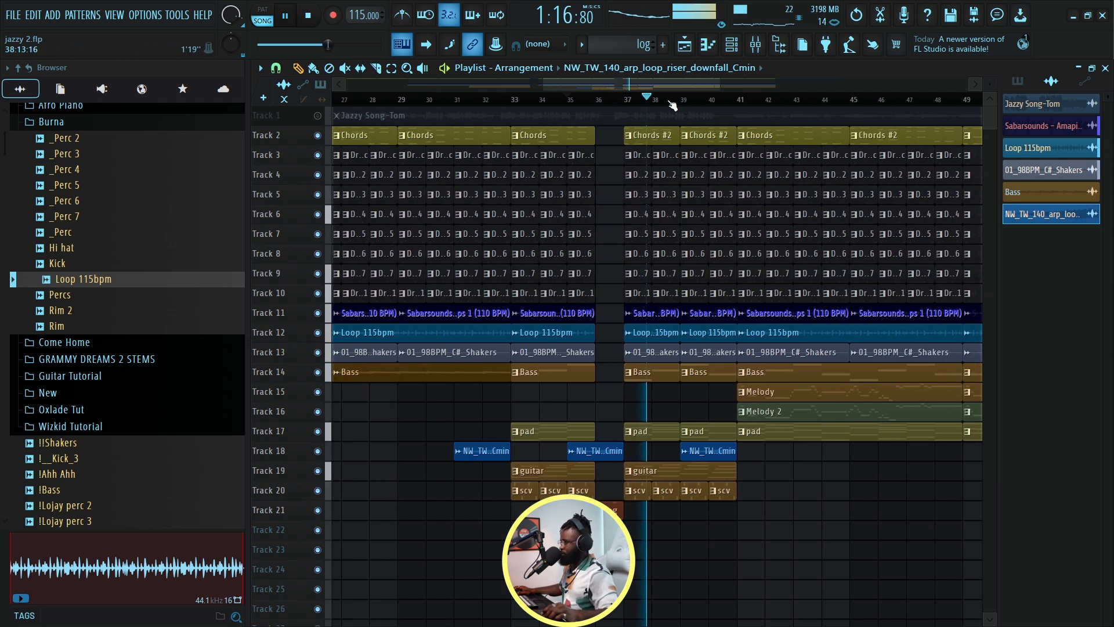
scroll(672, 104, down, 3)
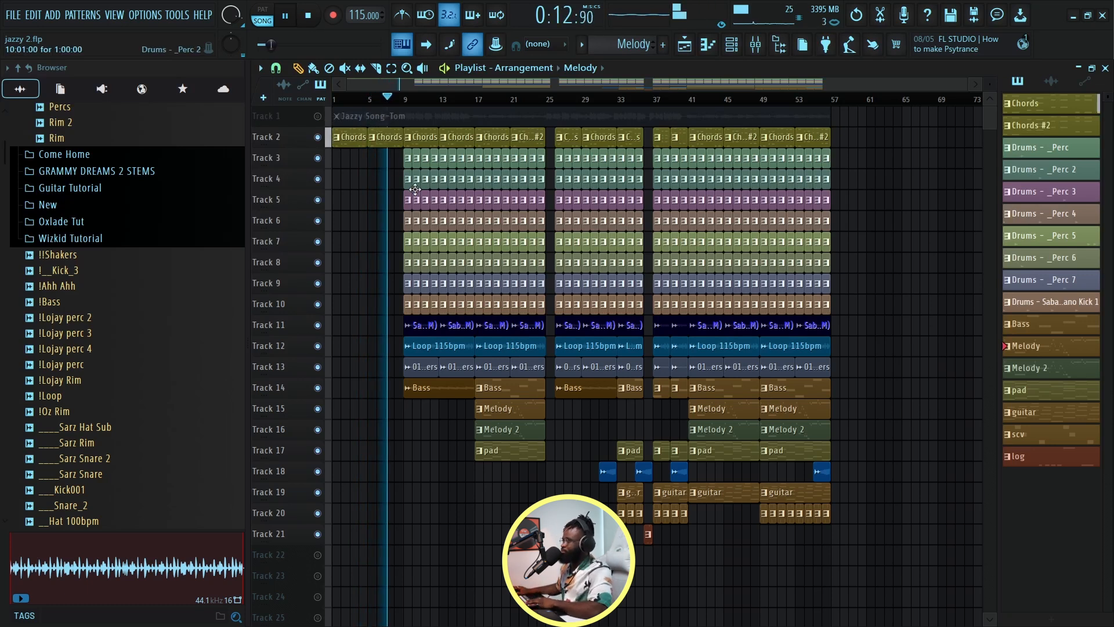
Step: Open the Peculiar Sounds instrument behind the Melody 2 pattern, lower its envelope release, and return to the playlist
scroll(938, 112, up, 3)
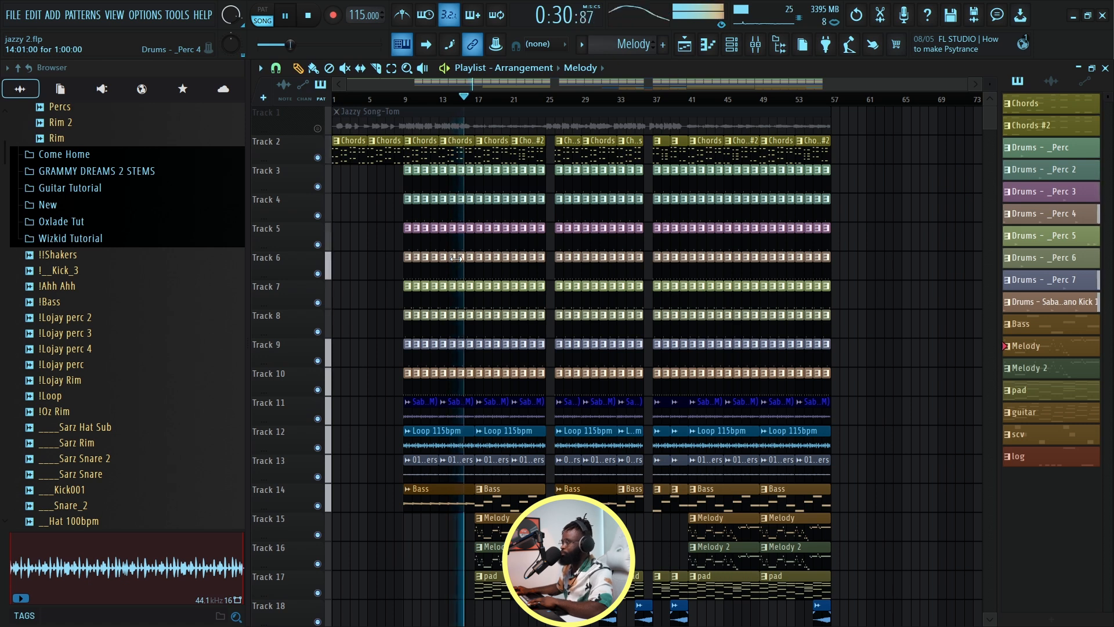
scroll(500, 316, down, 7)
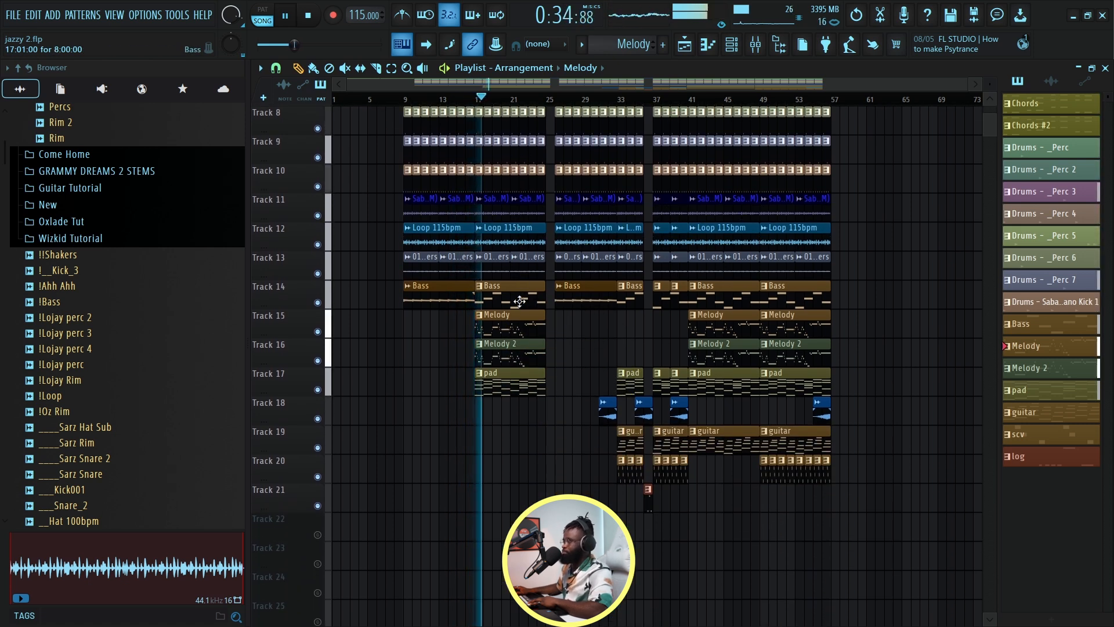
click(509, 348)
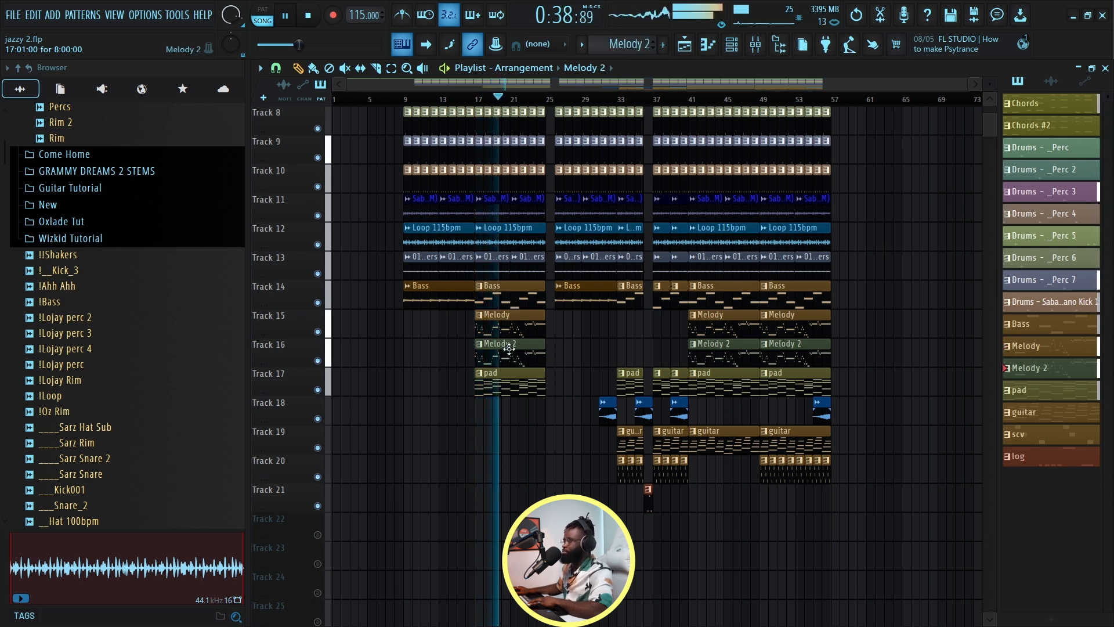
click(735, 52)
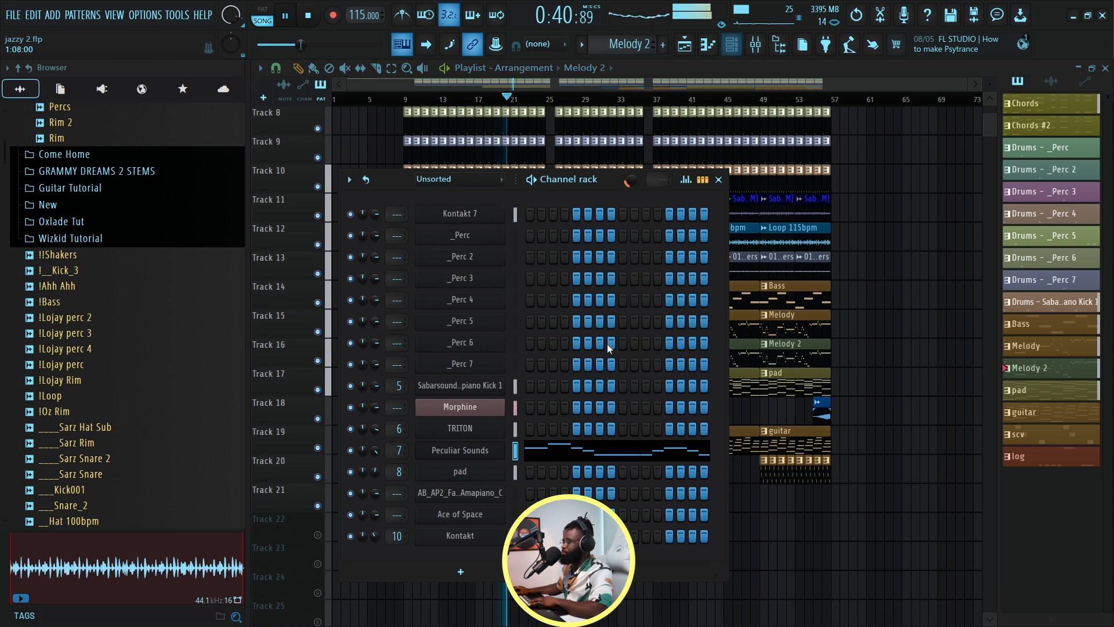
right_click(378, 452)
click(402, 407)
click(461, 452)
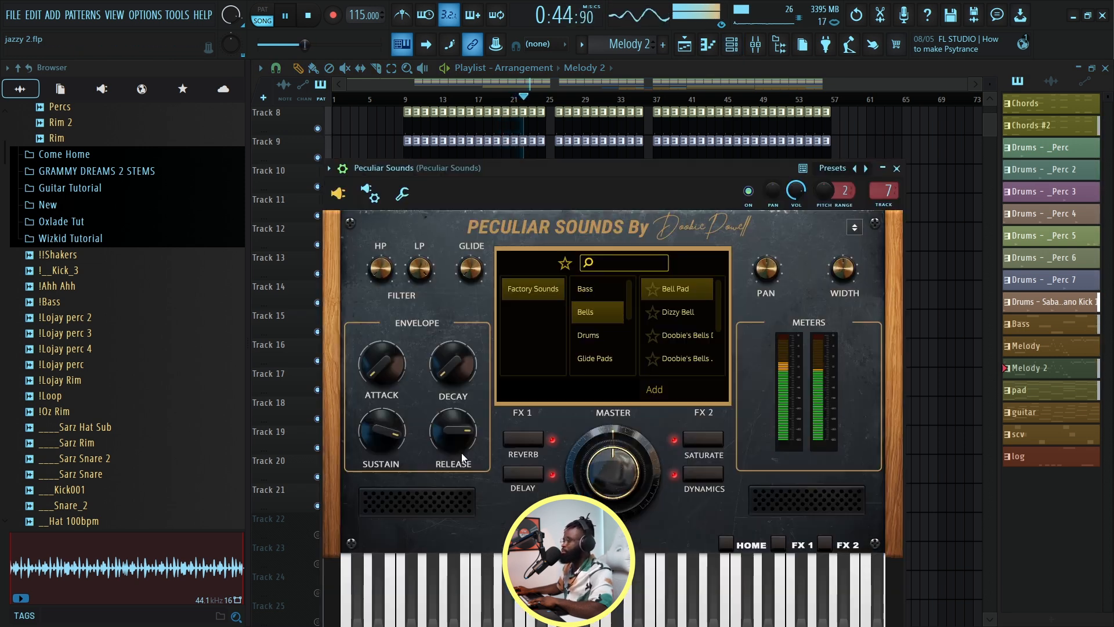
drag(469, 433, 473, 468)
click(554, 87)
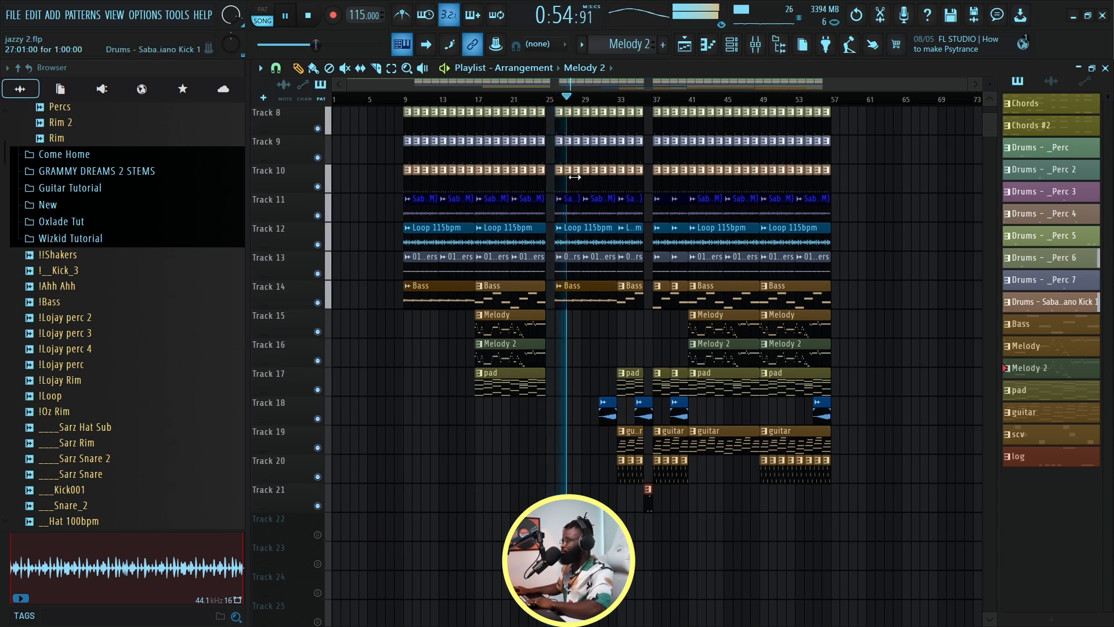
Step: Play through the arrangement from bar 27, examining the riser transitions, the log drum break at bar 36 and the closing section
scroll(635, 103, up, 3)
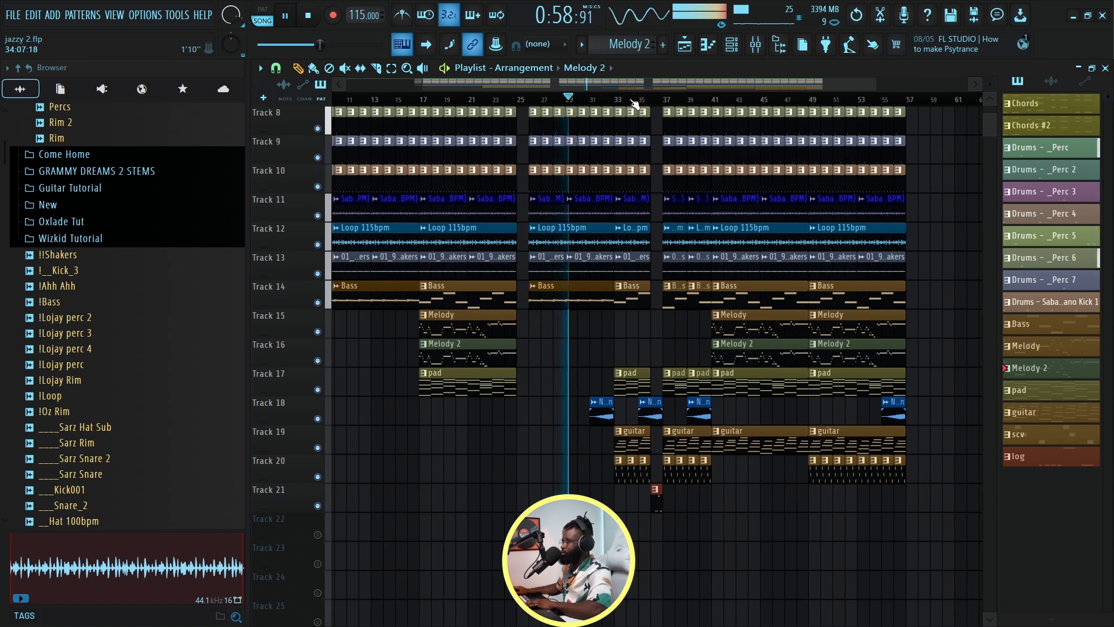
drag(615, 85, 638, 81)
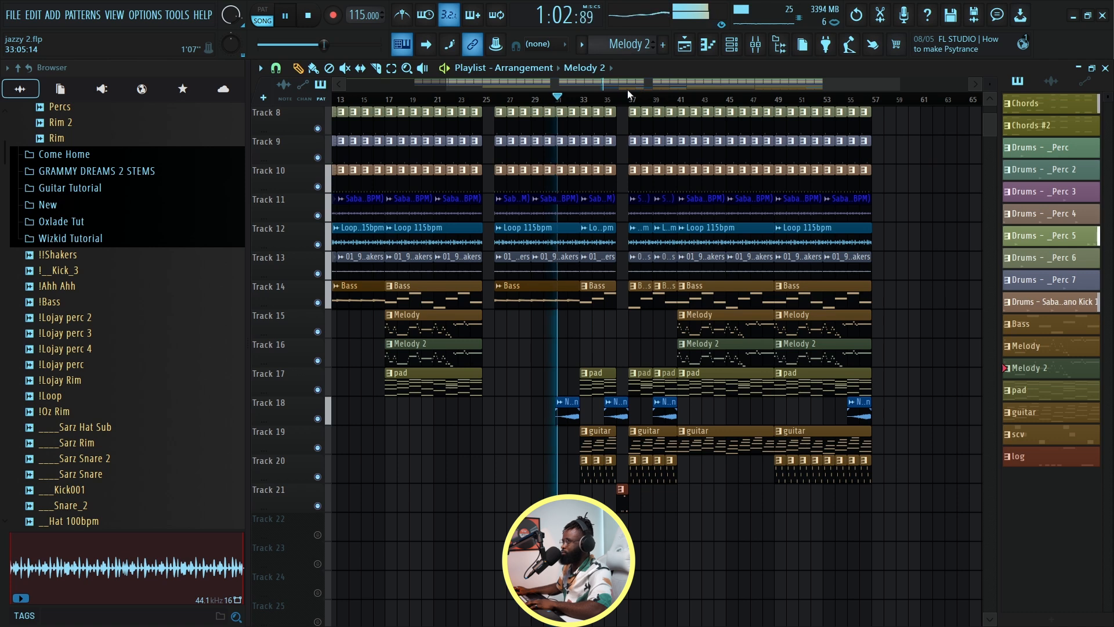
scroll(620, 102, up, 2)
scroll(620, 103, up, 3)
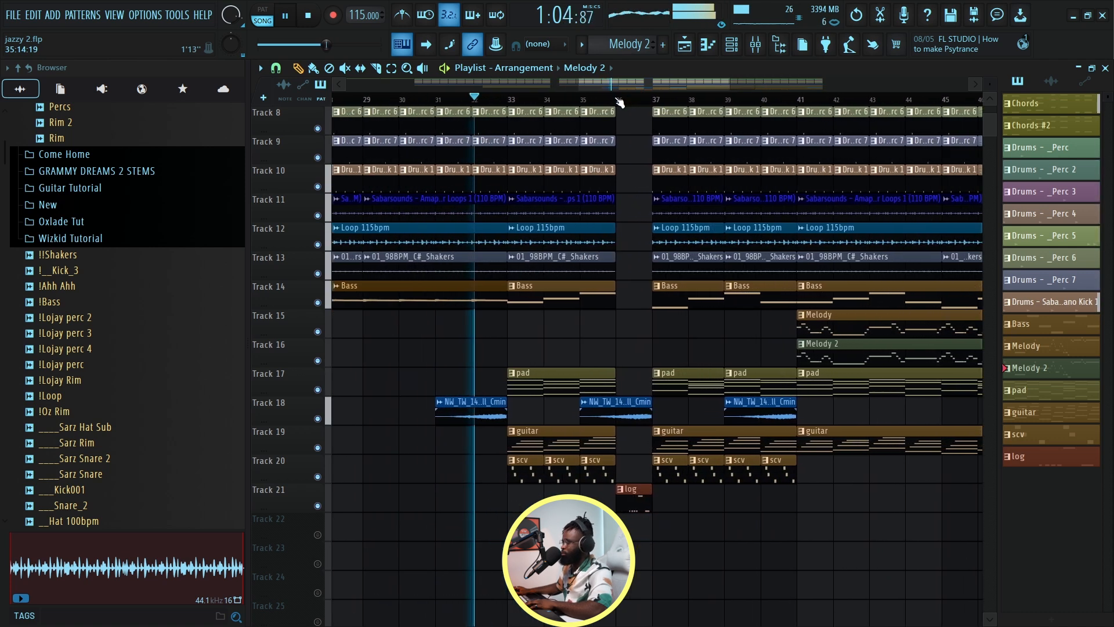
scroll(620, 103, up, 1)
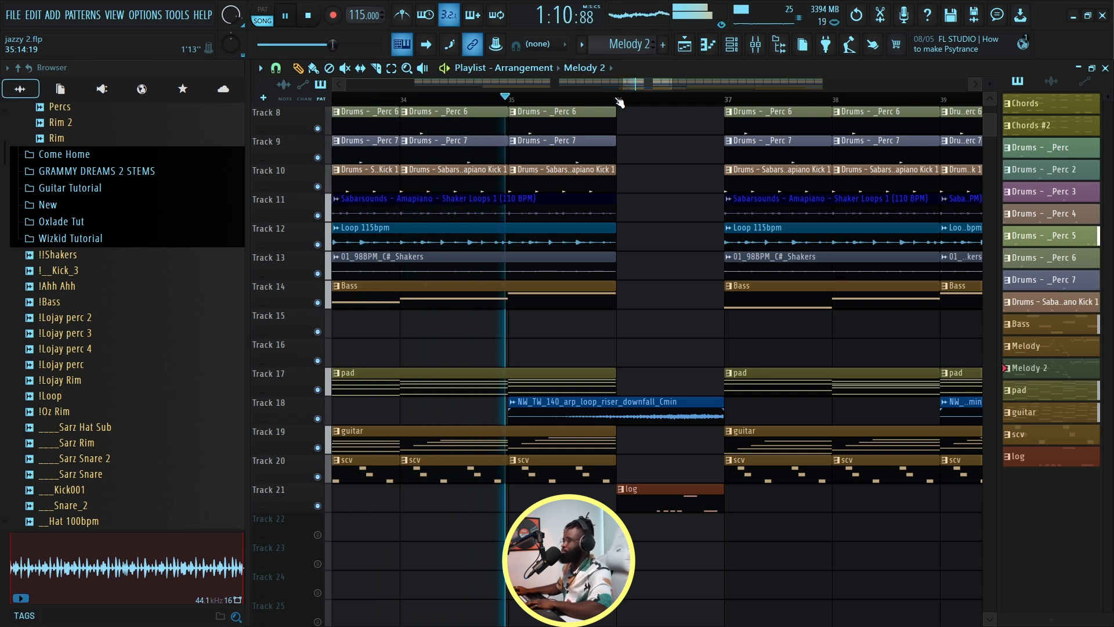
scroll(619, 102, down, 3)
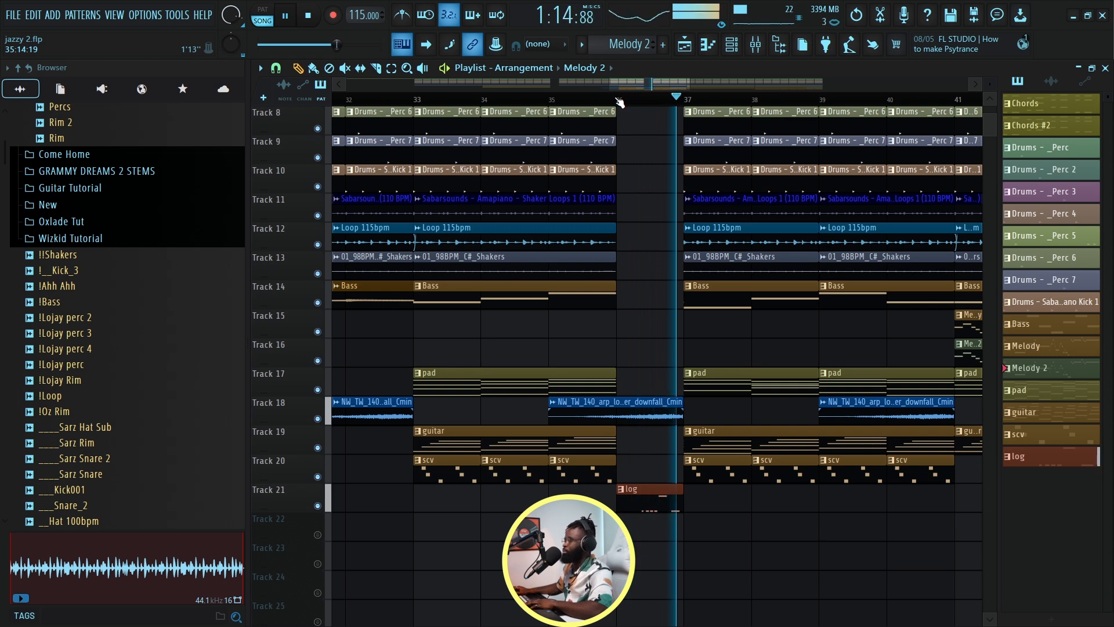
scroll(619, 103, down, 2)
scroll(620, 102, down, 2)
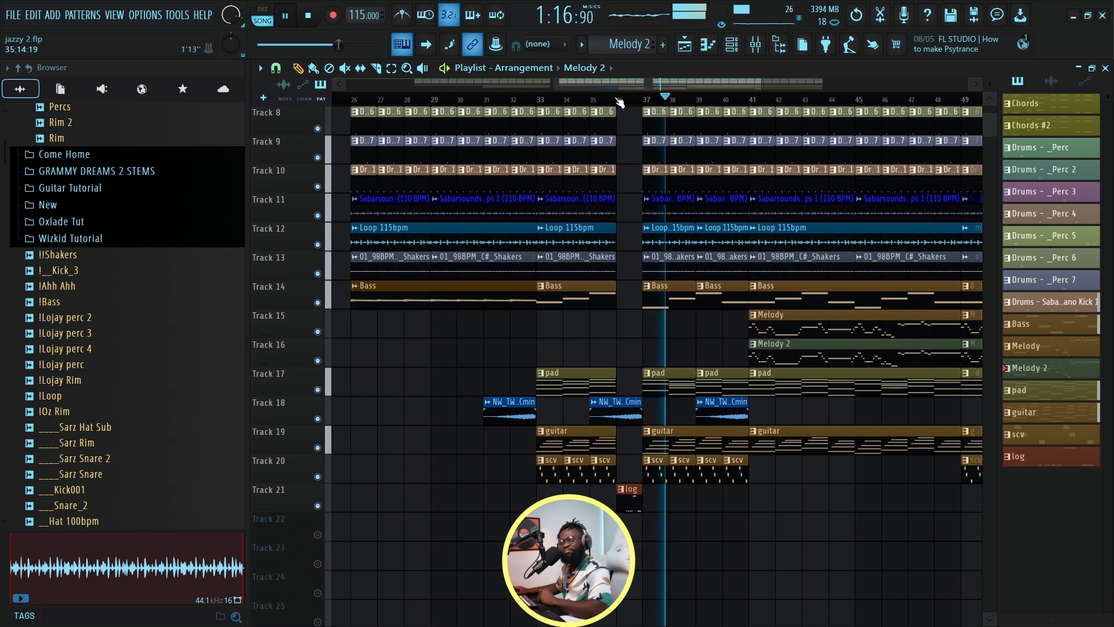
scroll(620, 103, down, 2)
scroll(620, 102, down, 3)
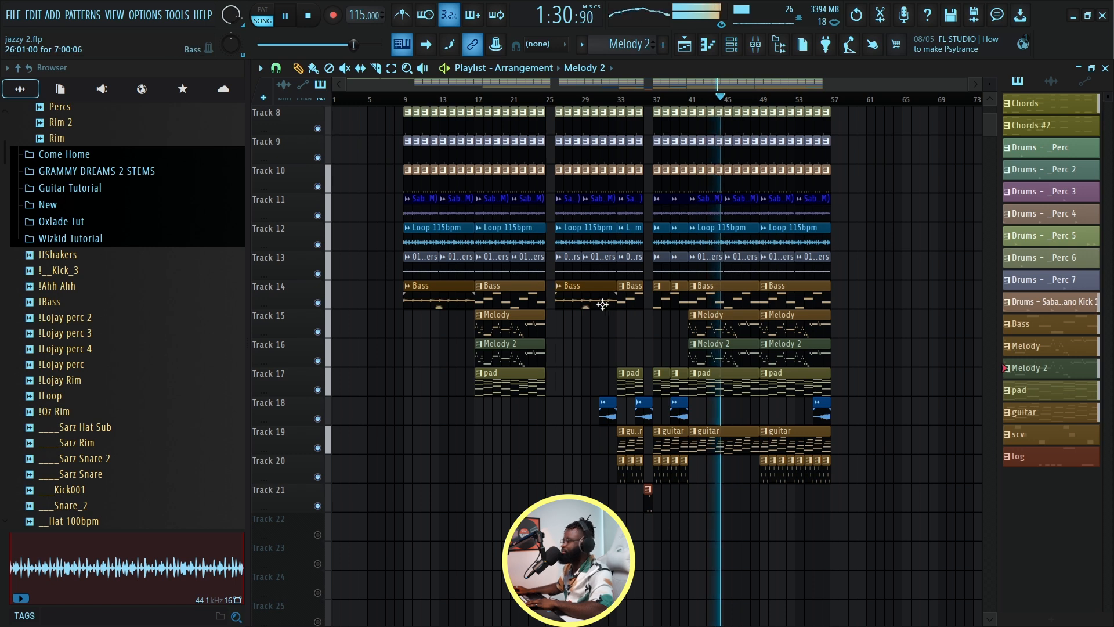
scroll(686, 280, up, 5)
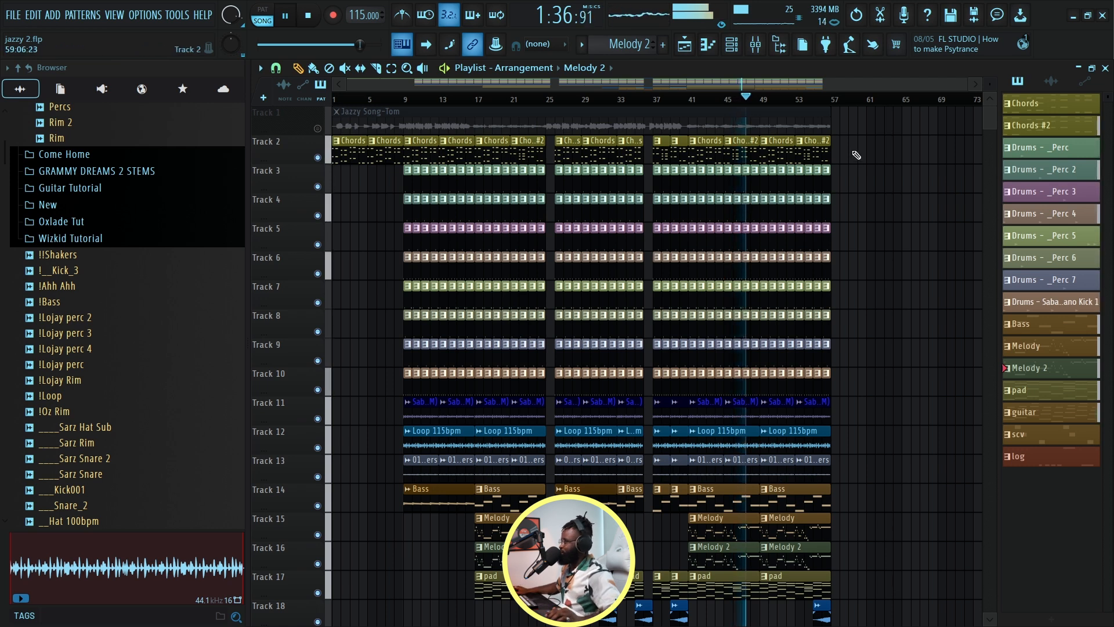
drag(989, 86, 989, 81)
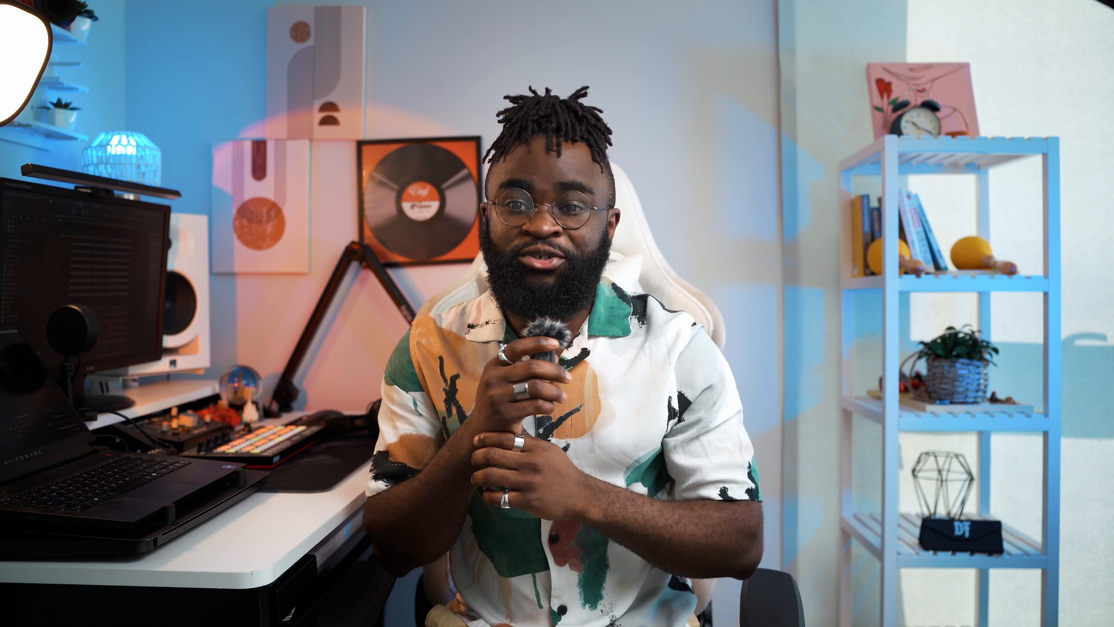